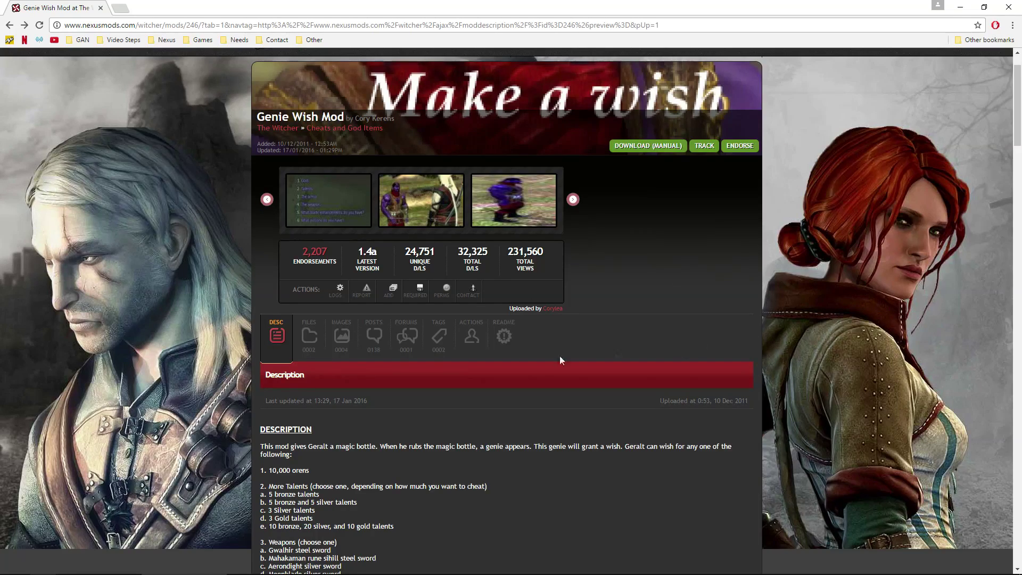
Download Genie_Wish_Mod_version_1_4a manually from the mod's files and close the browser
click(307, 341)
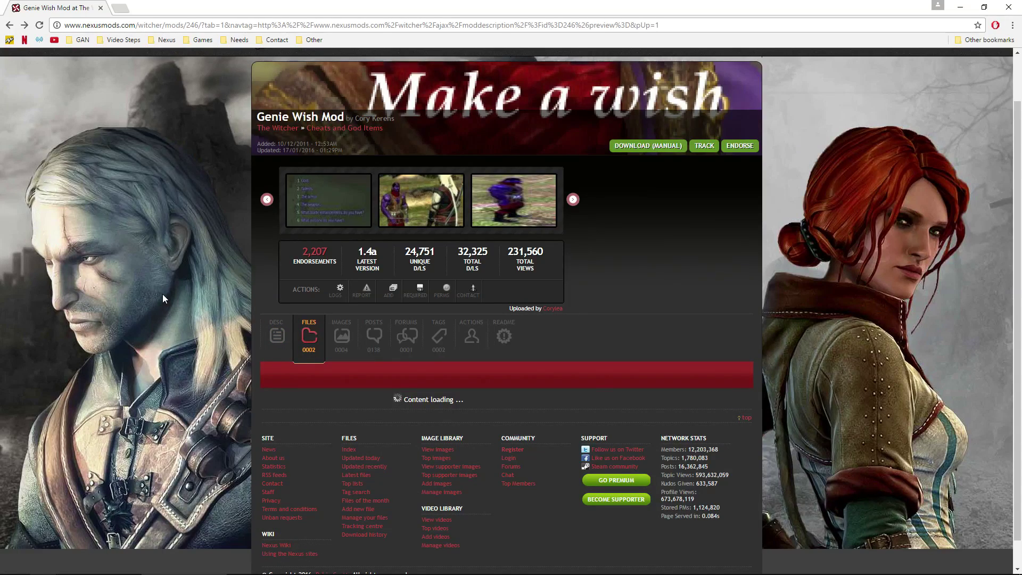
scroll(175, 304, down, 2)
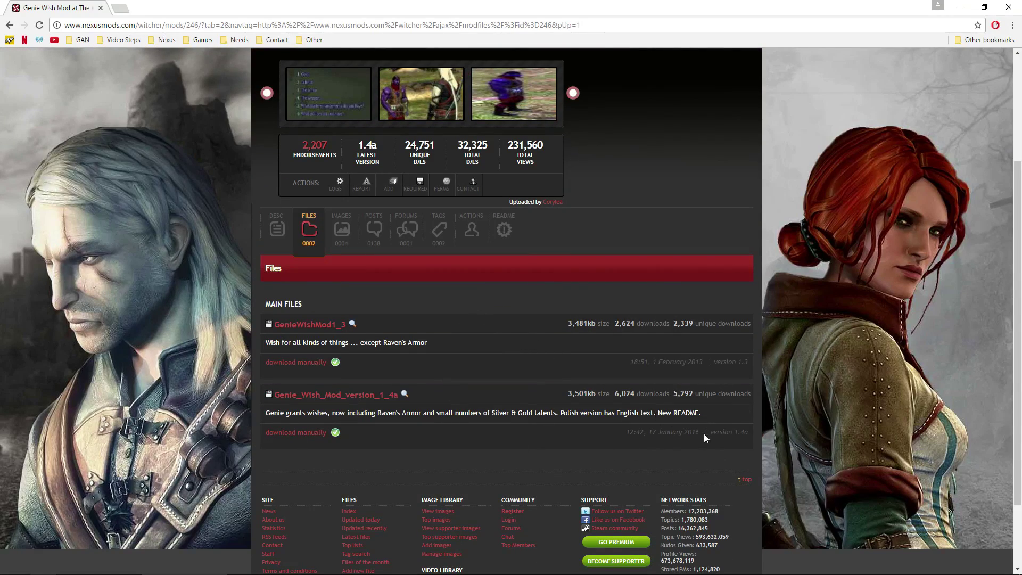
drag(700, 432, 685, 432)
click(296, 432)
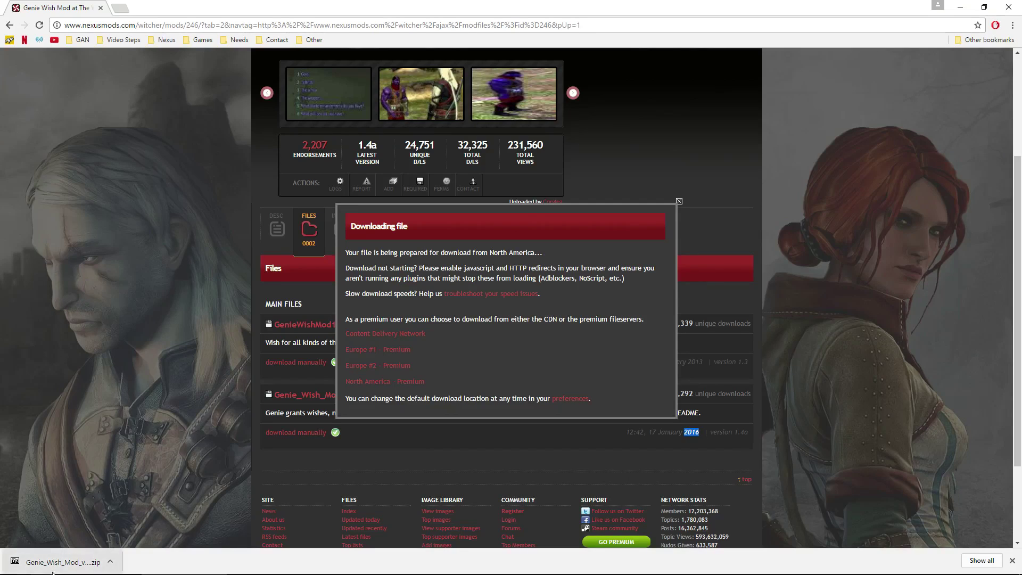
click(1012, 560)
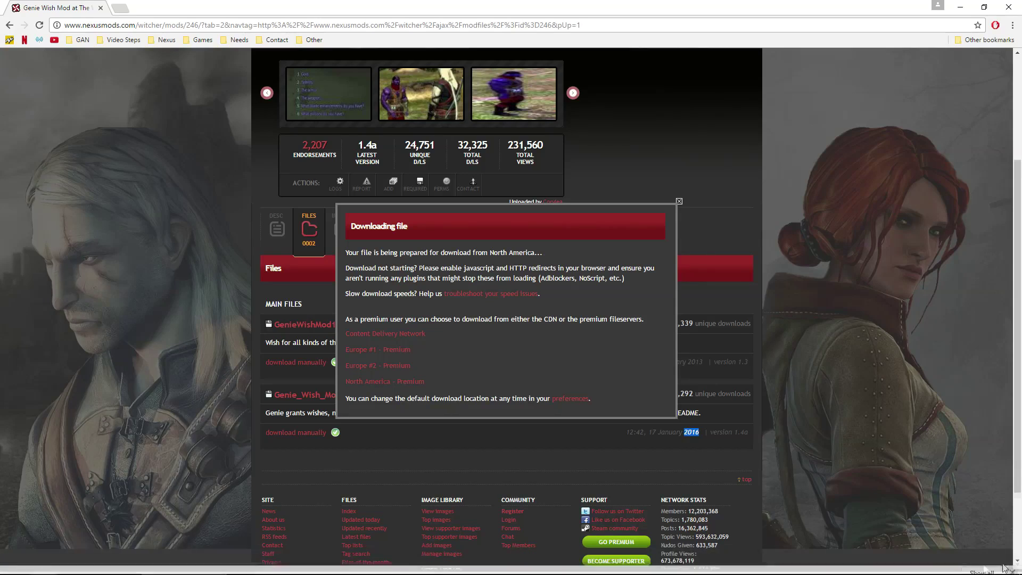
click(1008, 8)
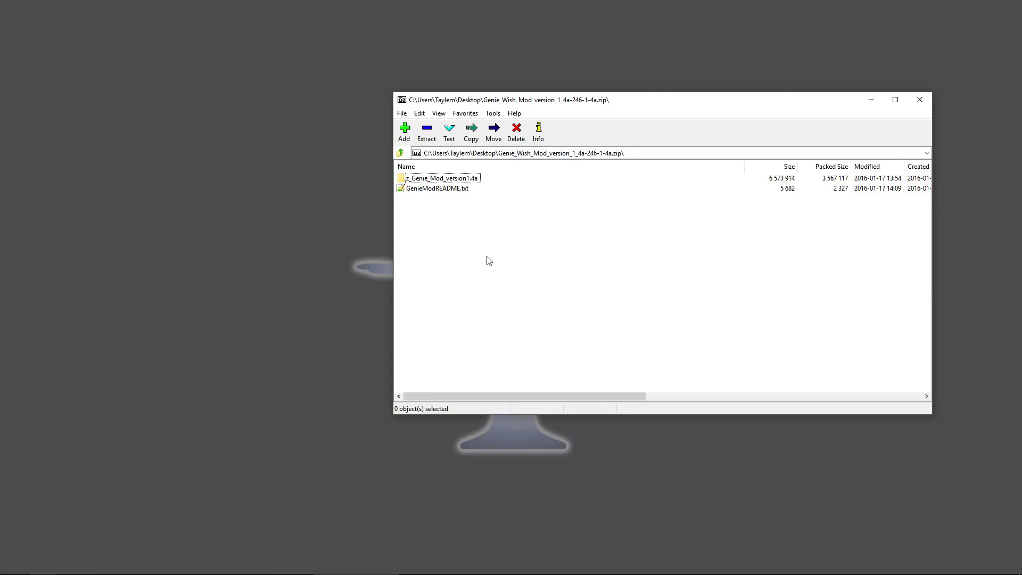
Look inside the archive's z_Genie_Mod_version1.4a folder, return to the archive root, and open File Explorer beside the archive window
double_click(475, 179)
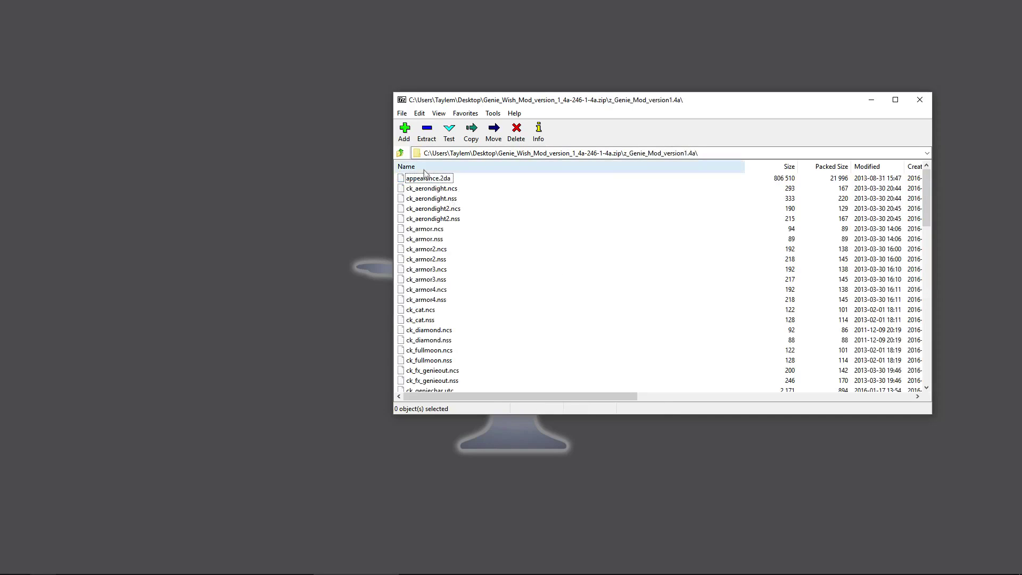
key(BackSpace)
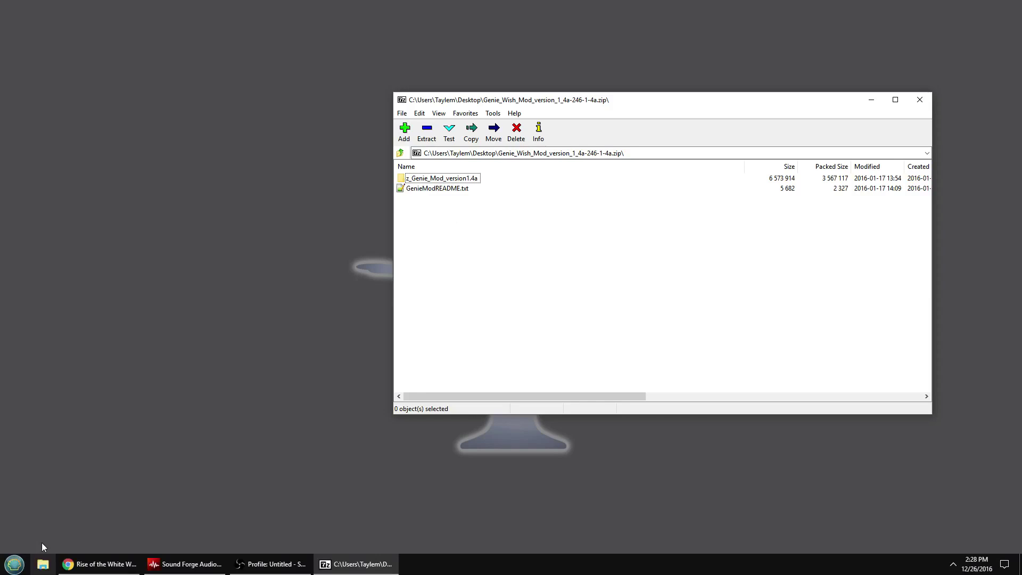
click(40, 565)
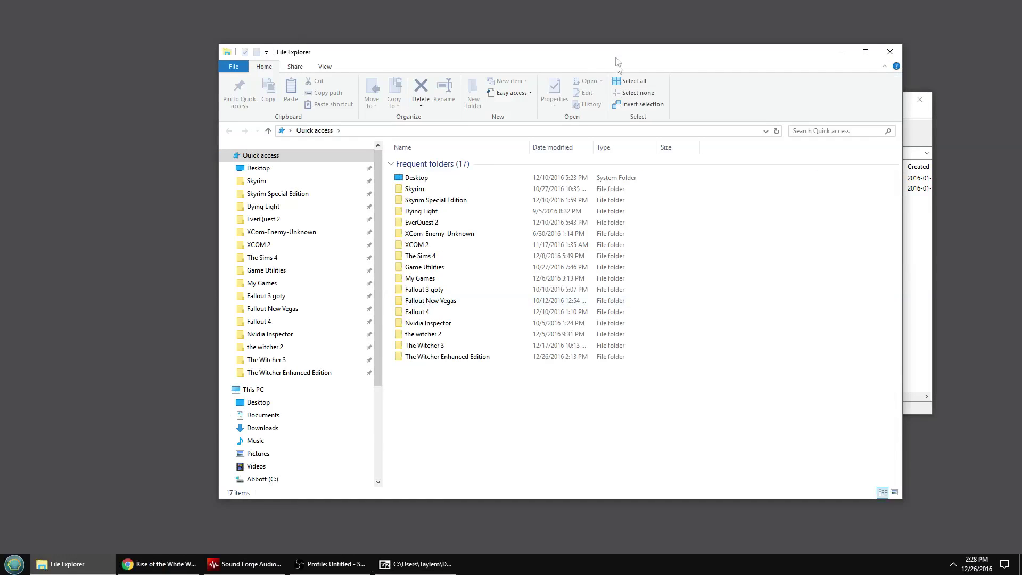
drag(616, 55, 575, 56)
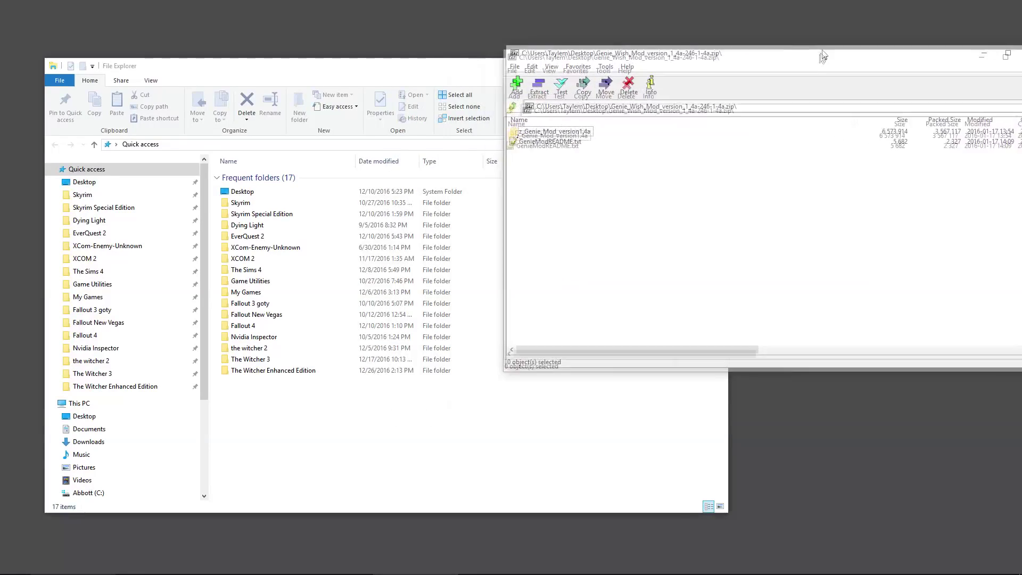
drag(501, 66, 522, 81)
click(768, 197)
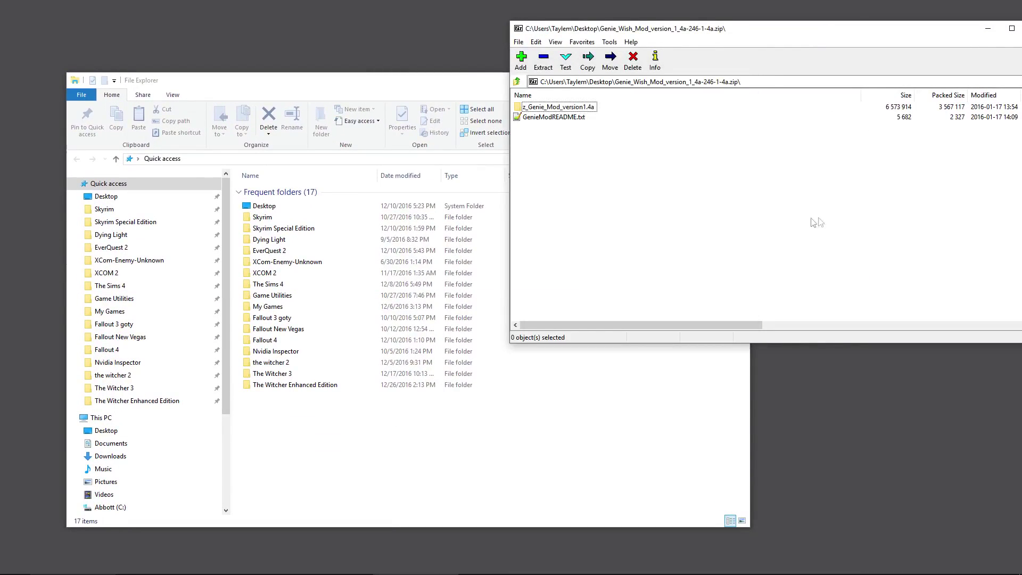
Copy the z_Genie_Mod_version1.4a folder from the archive into The Witcher Enhanced Edition's Data folder and close both windows
click(162, 403)
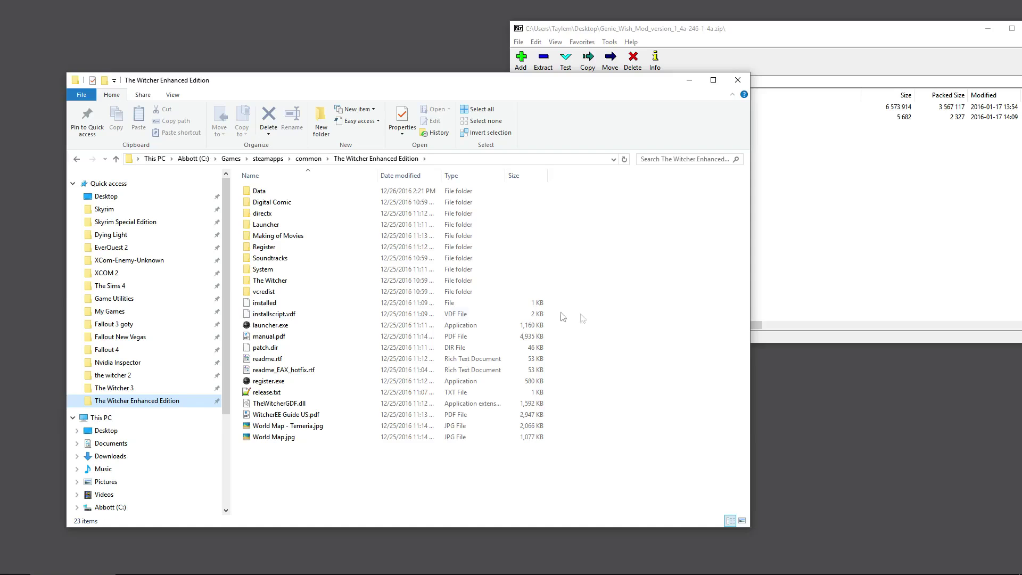
click(280, 192)
double_click(280, 191)
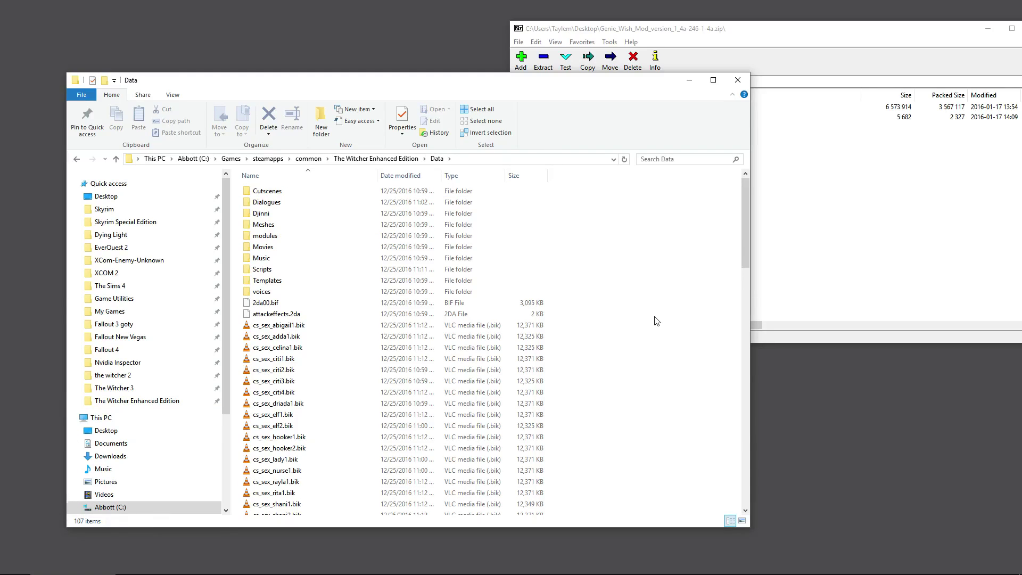
click(839, 184)
drag(557, 111, 702, 455)
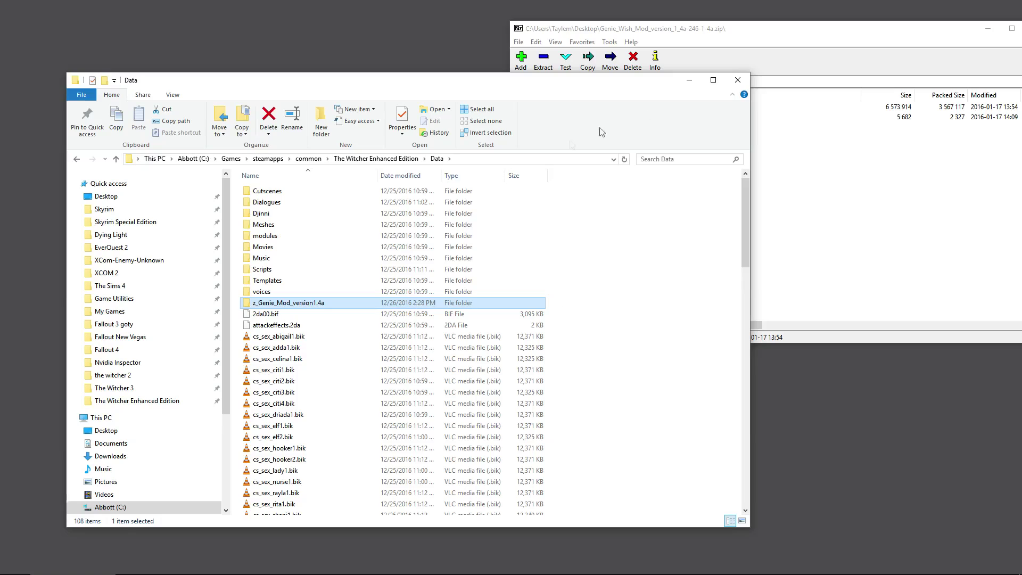
click(737, 80)
drag(834, 32, 613, 52)
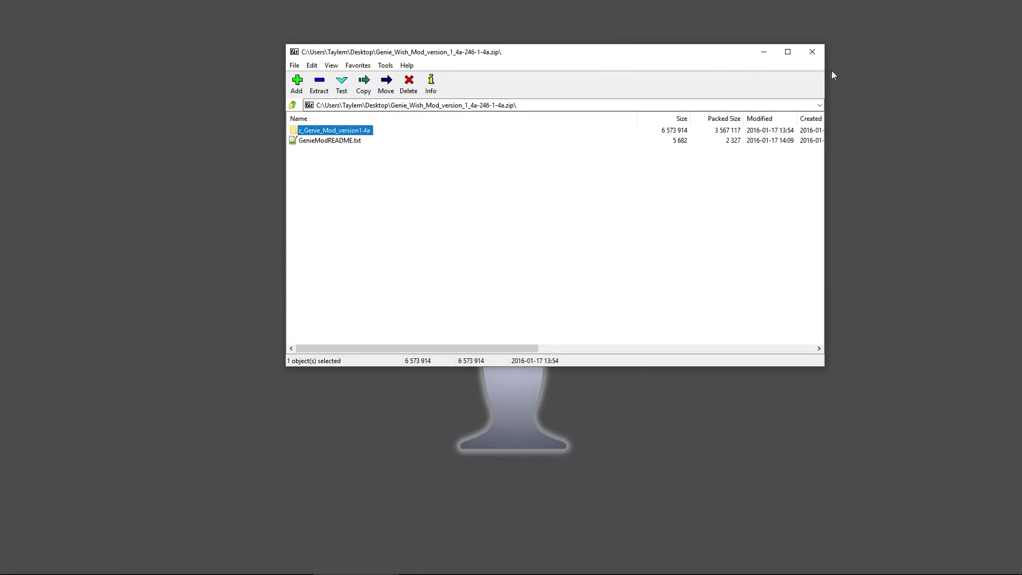
click(818, 50)
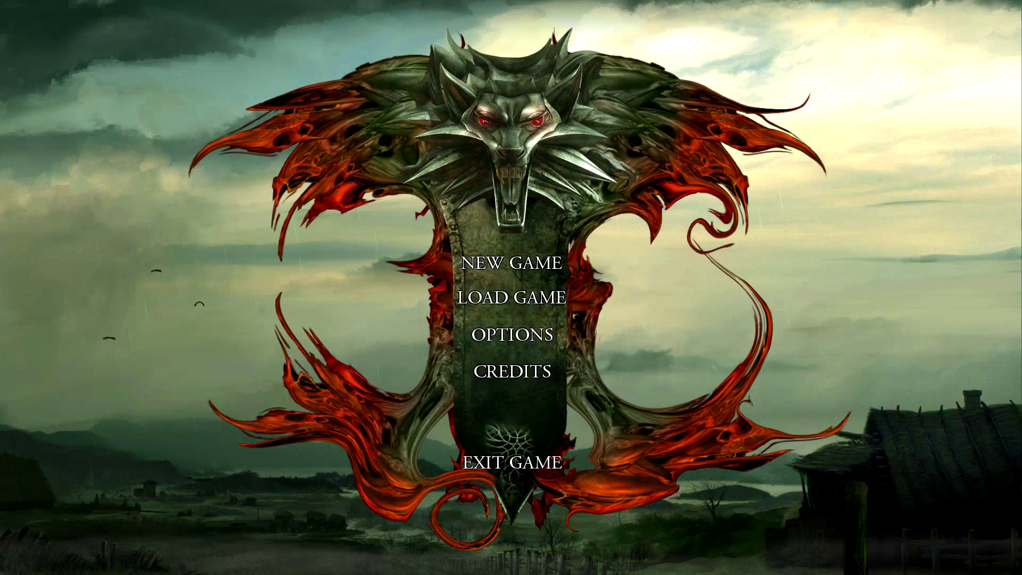
Load the Order of the Flaming Rose save dated 2015/12/26 02:21:48 and walk the character along the corridor
click(511, 297)
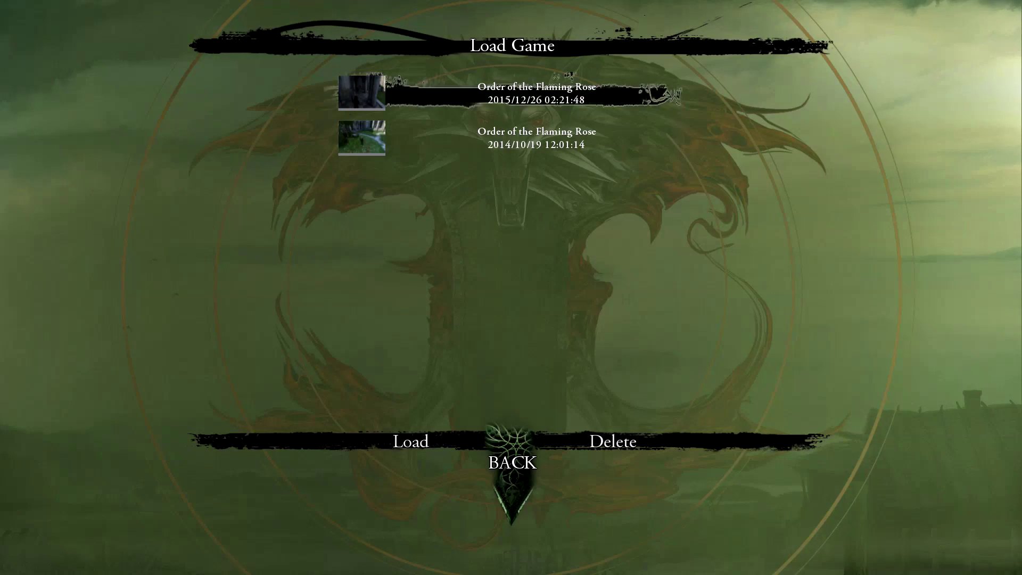
double_click(536, 93)
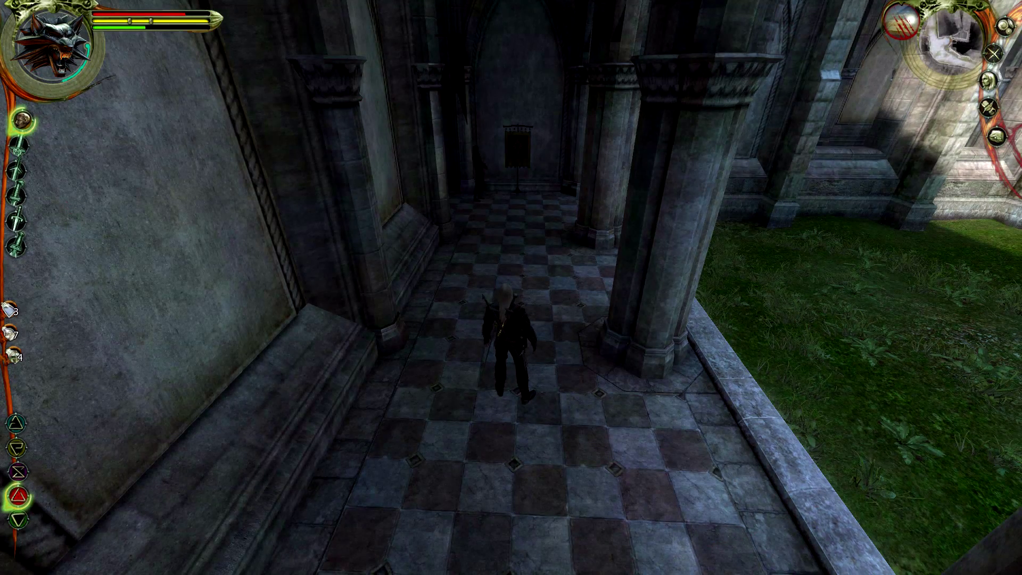
click(515, 456)
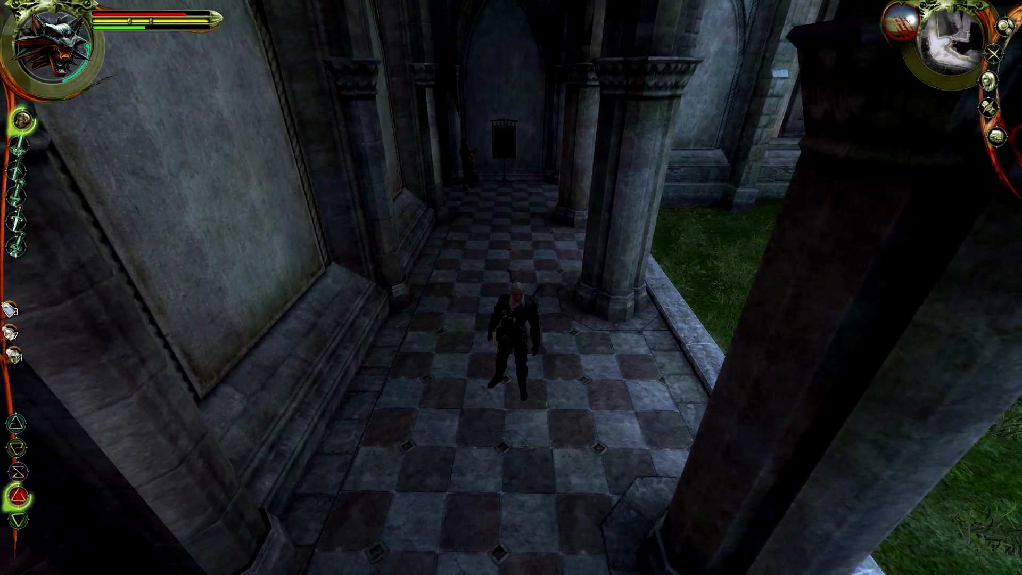
click(504, 386)
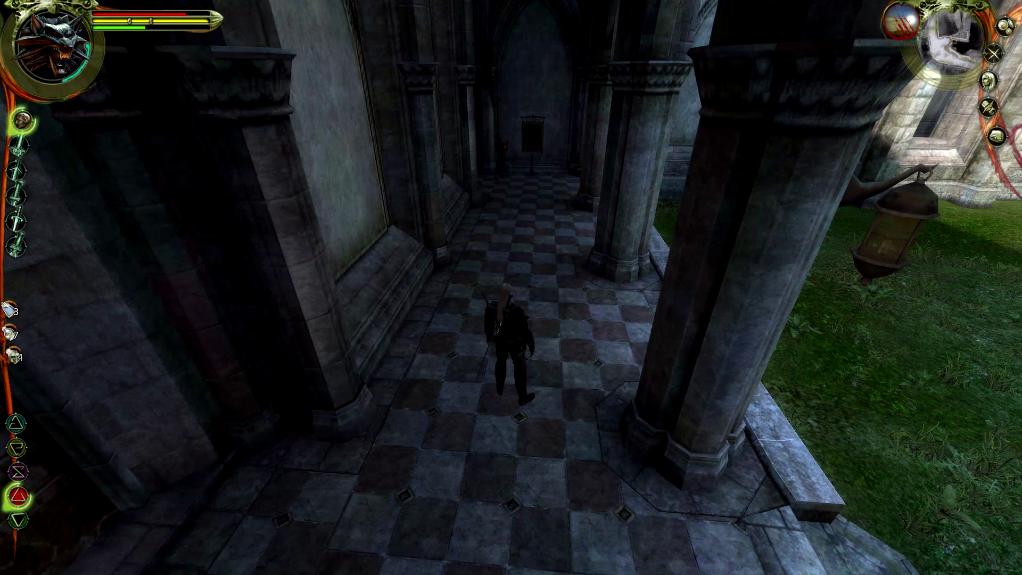
Use the Magic Bottle from the inventory to summon the genie and wish for gold
key(i)
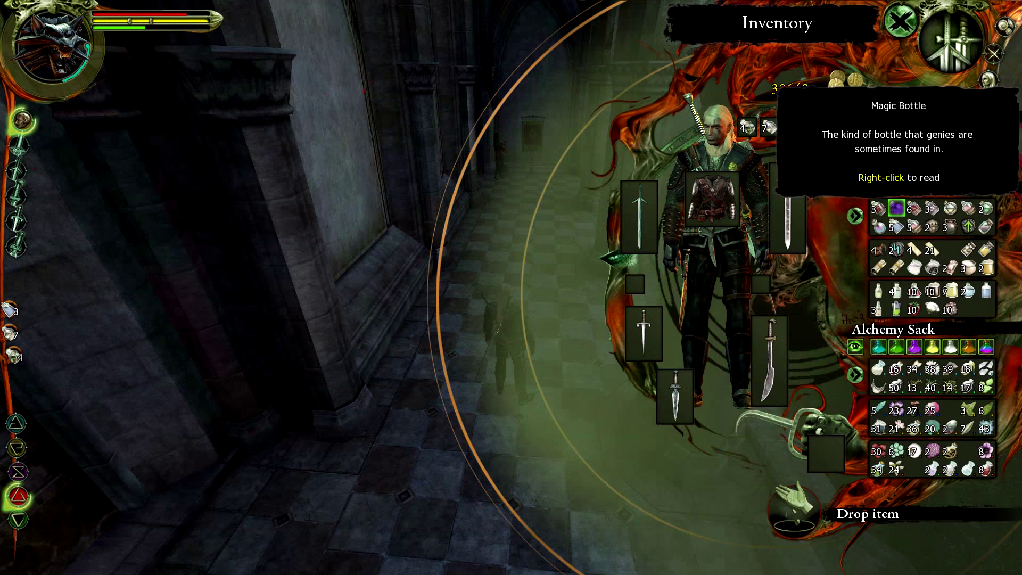
right_click(896, 208)
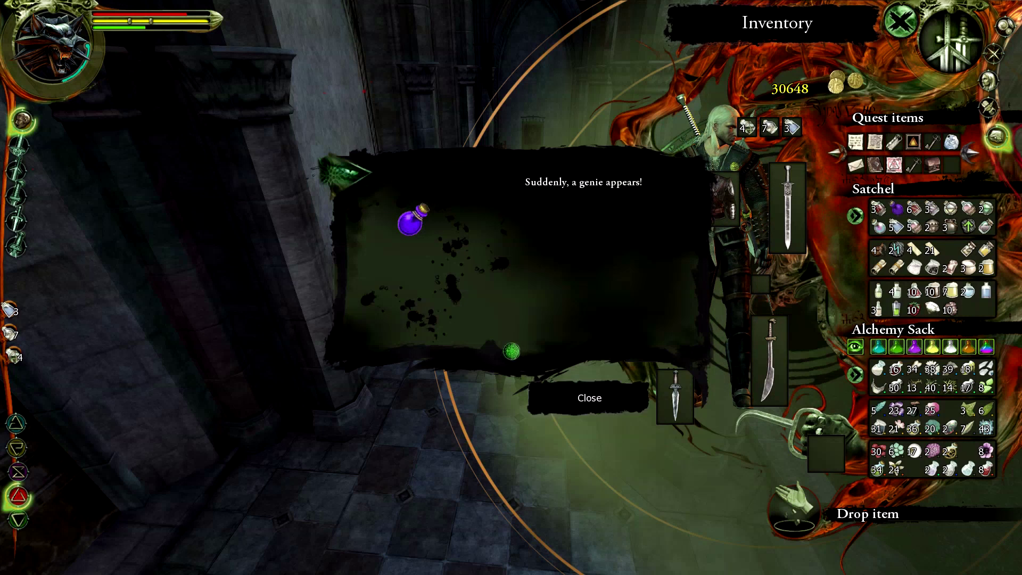
key(Escape)
key(Escape)
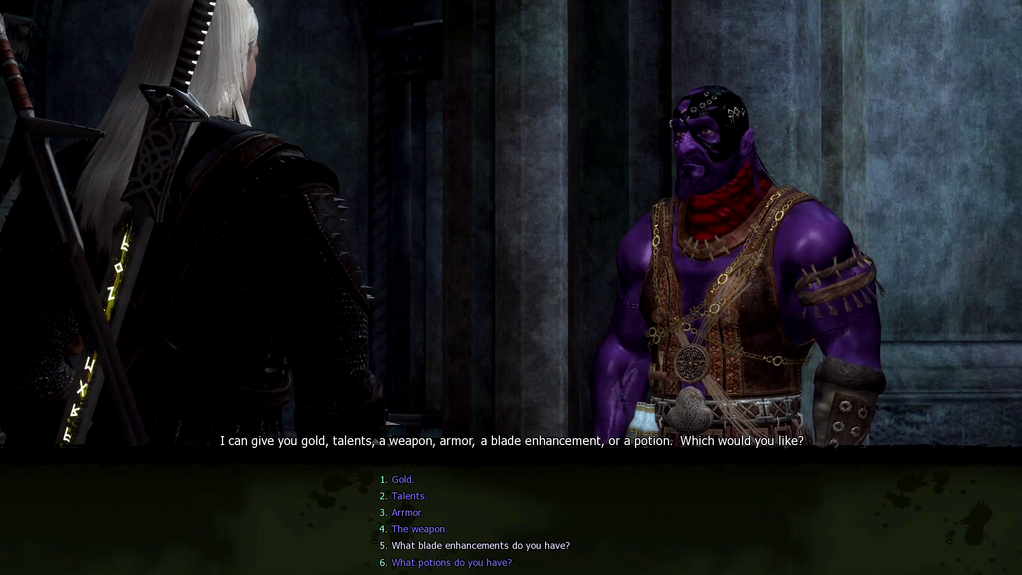
key(1)
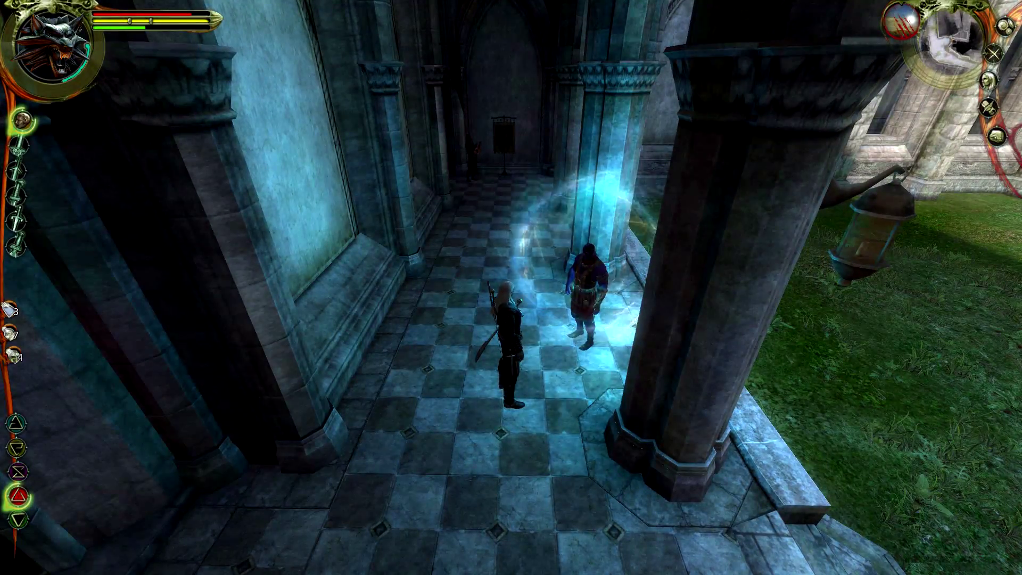
Check the character's amount of orens in the inventory, close it and leave the game
key(i)
key(i)
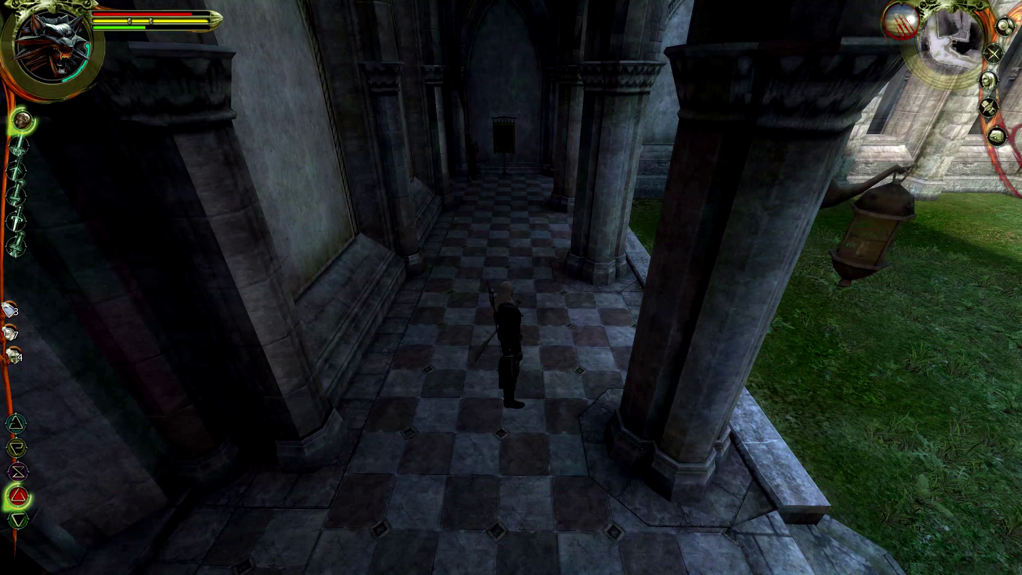
key(i)
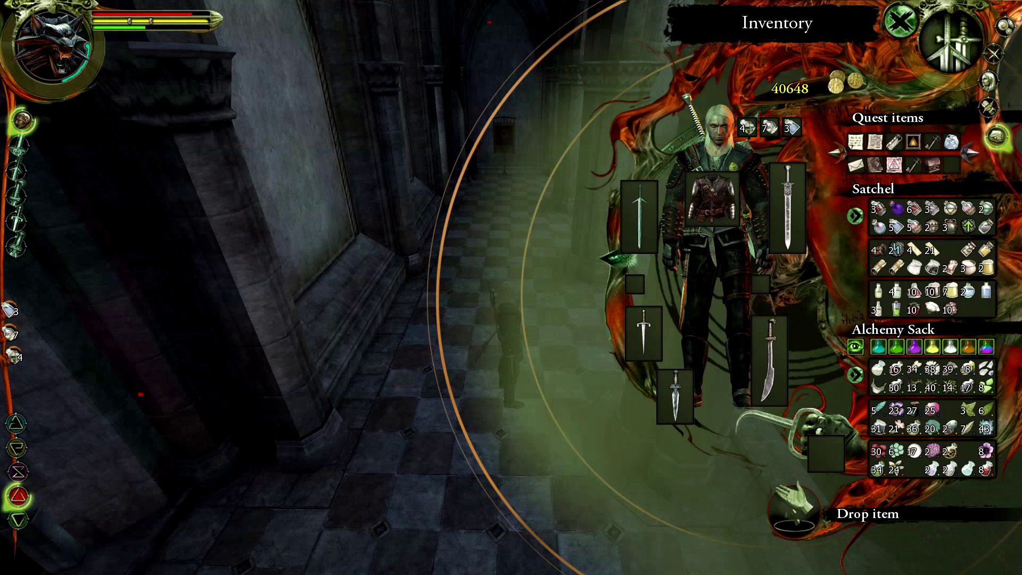
key(Escape)
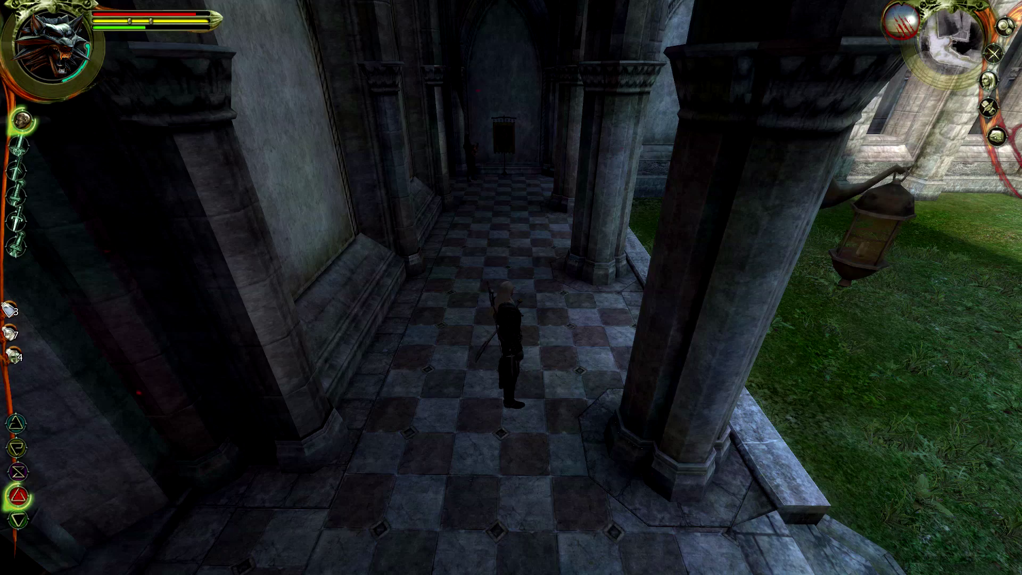
key(Escape)
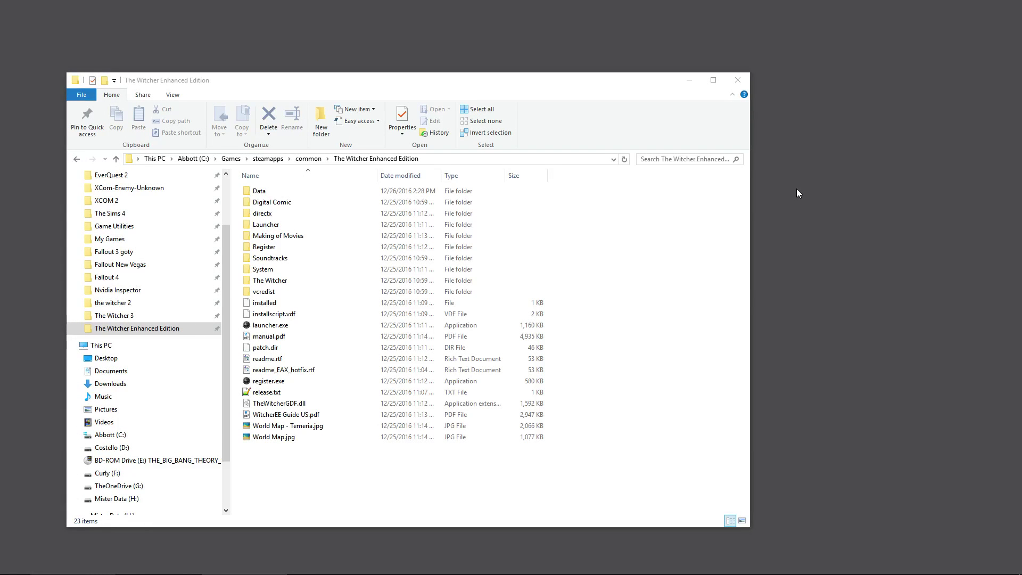
Delete the z_Genie_Mod_version1.4a folder from the game's Data folder
double_click(276, 195)
click(306, 303)
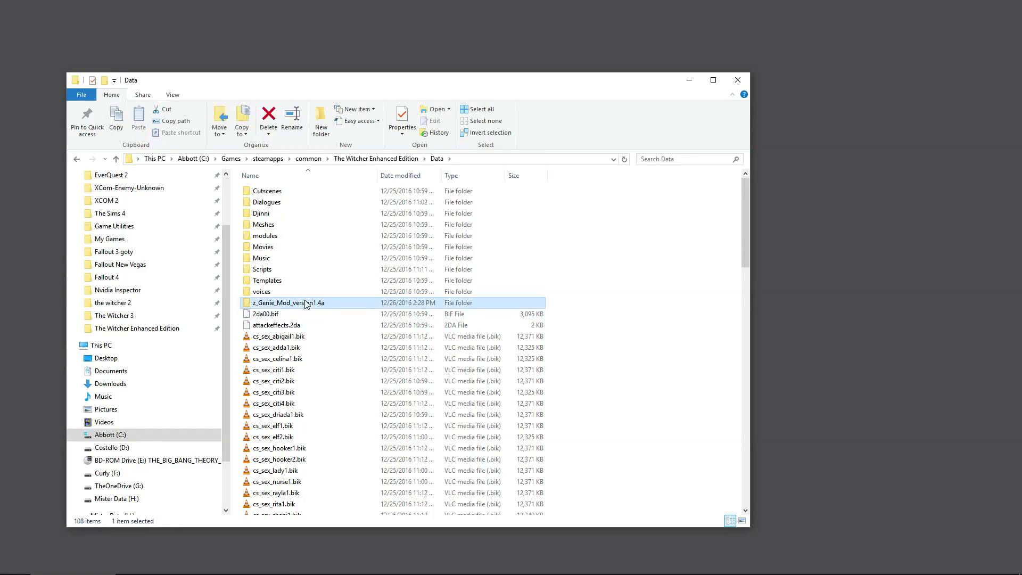
key(Delete)
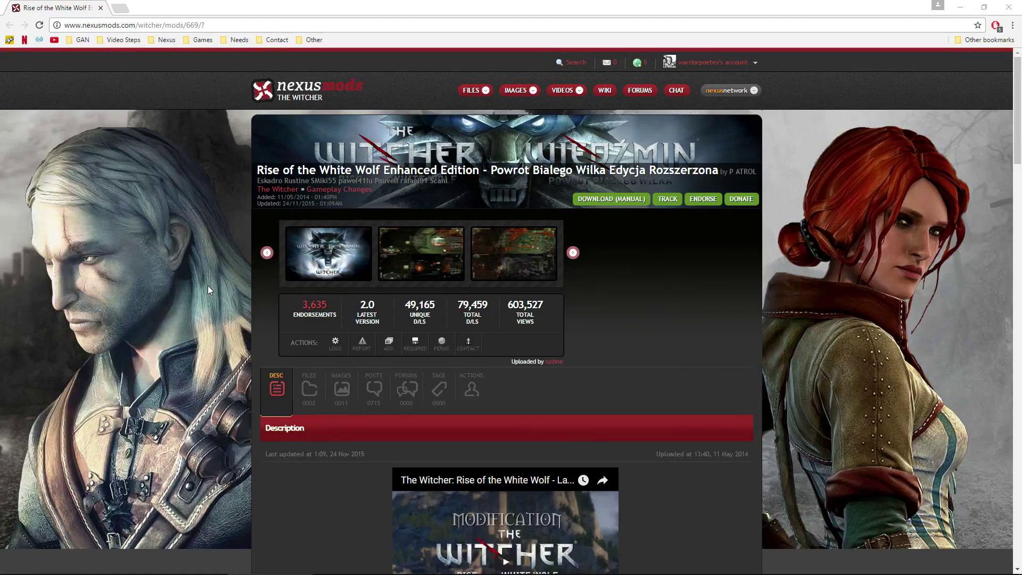
Examine the Rise of the White Wolf Enhanced Edition mod description, including its feature images, installation notes and list of main changes
scroll(207, 285, down, 6)
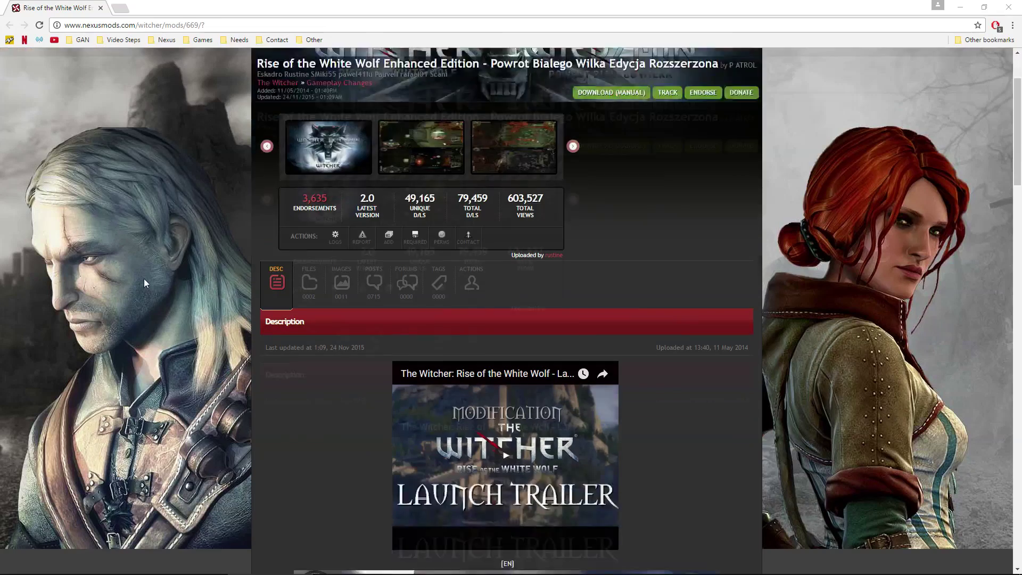
scroll(187, 373, down, 7)
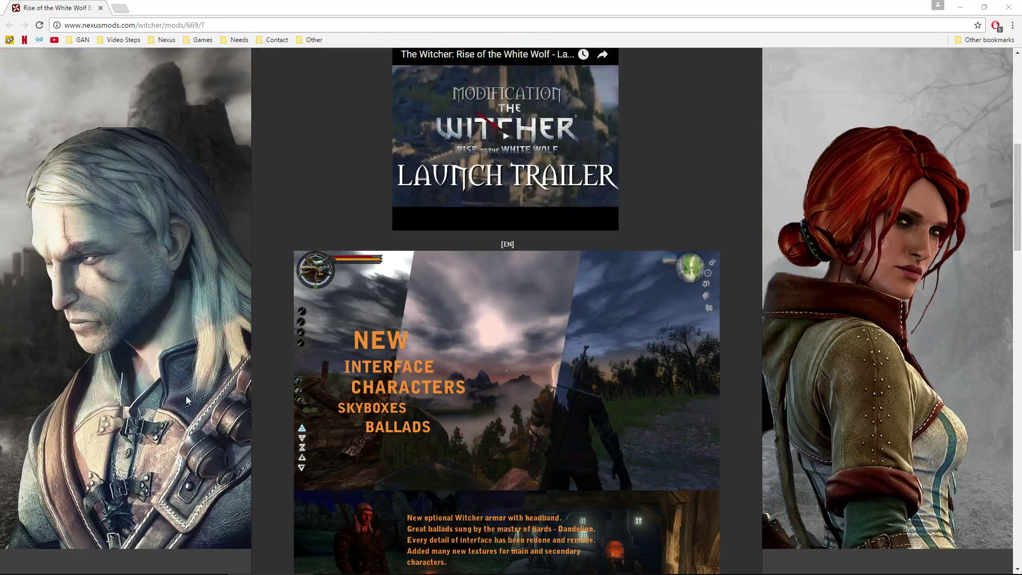
scroll(181, 400, down, 4)
scroll(181, 401, up, 6)
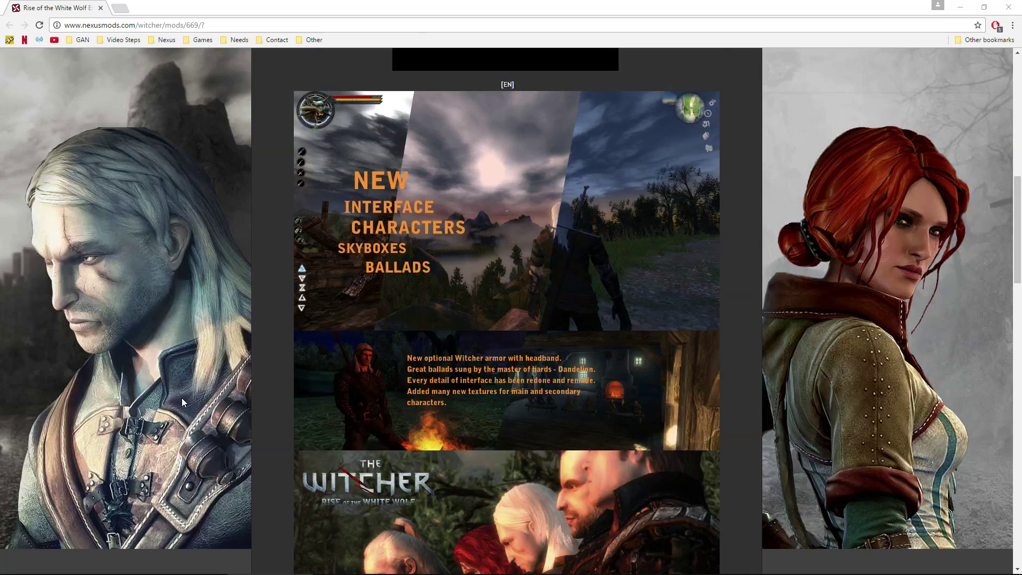
scroll(181, 399, down, 8)
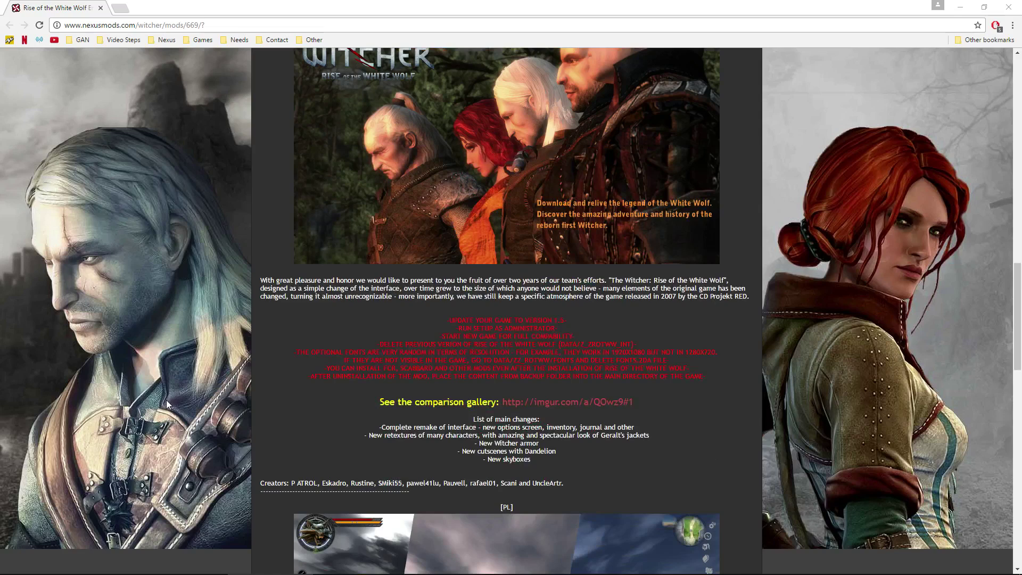
scroll(166, 400, up, 8)
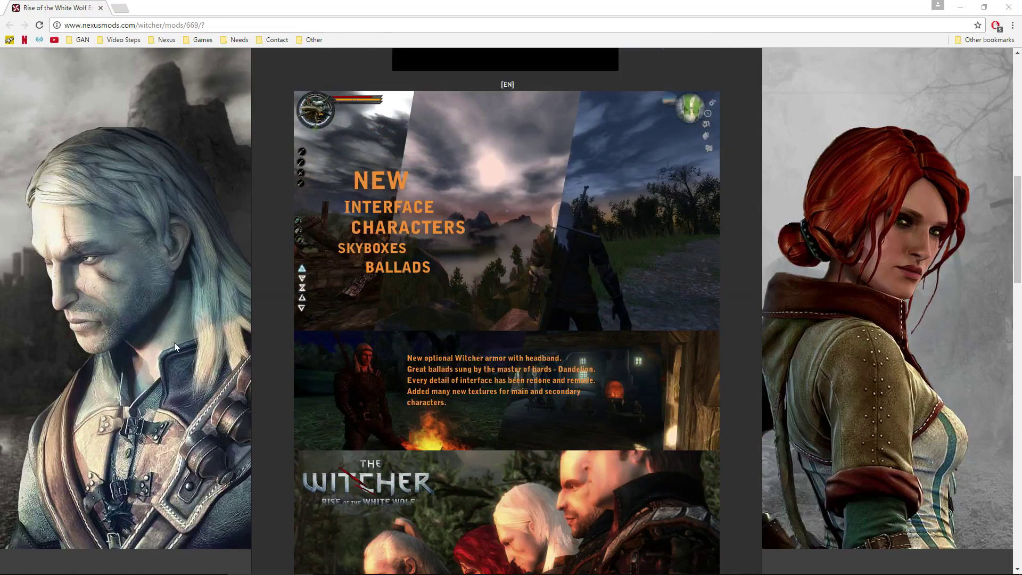
scroll(173, 347, down, 8)
scroll(170, 346, down, 2)
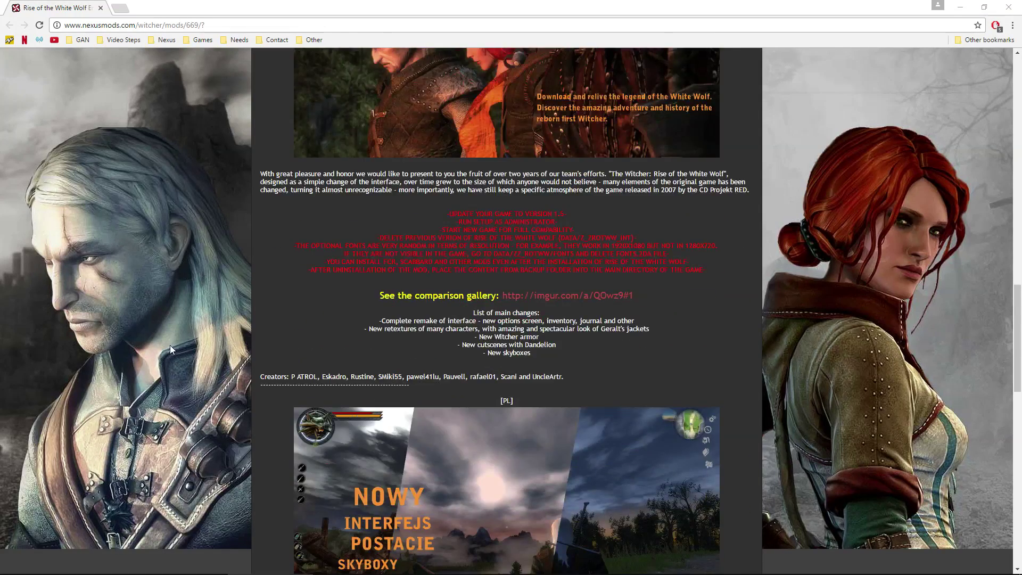
Download the setup version of Rise of the White Wolf manually from the mod's main files
scroll(170, 345, down, 17)
scroll(169, 355, up, 20)
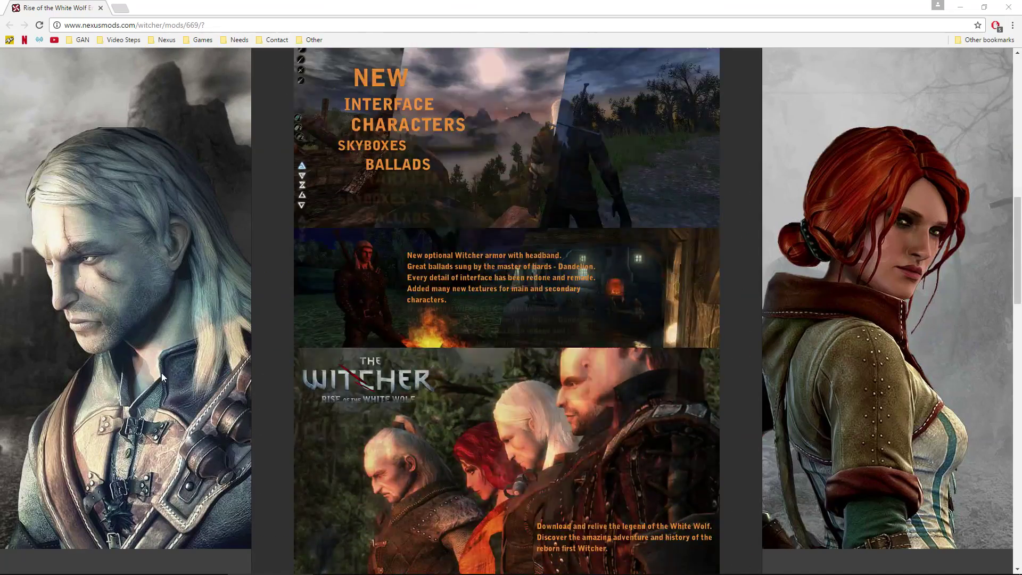
scroll(162, 374, up, 9)
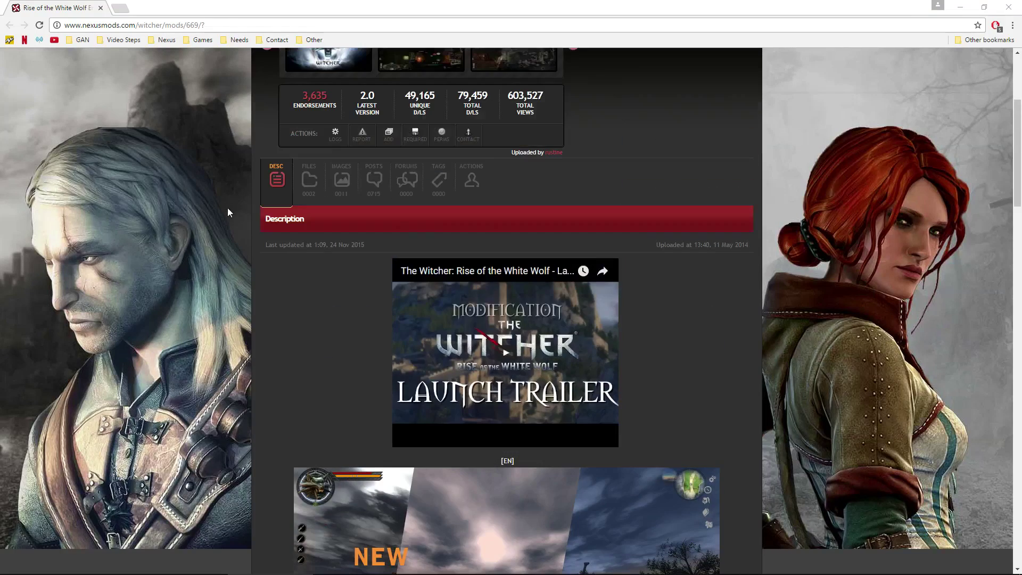
click(308, 180)
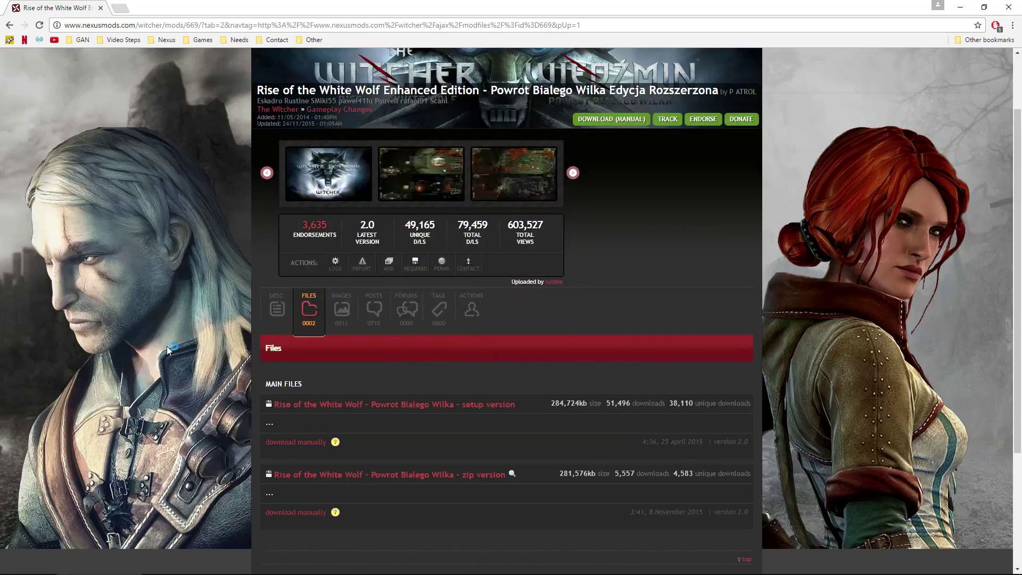
scroll(175, 347, down, 2)
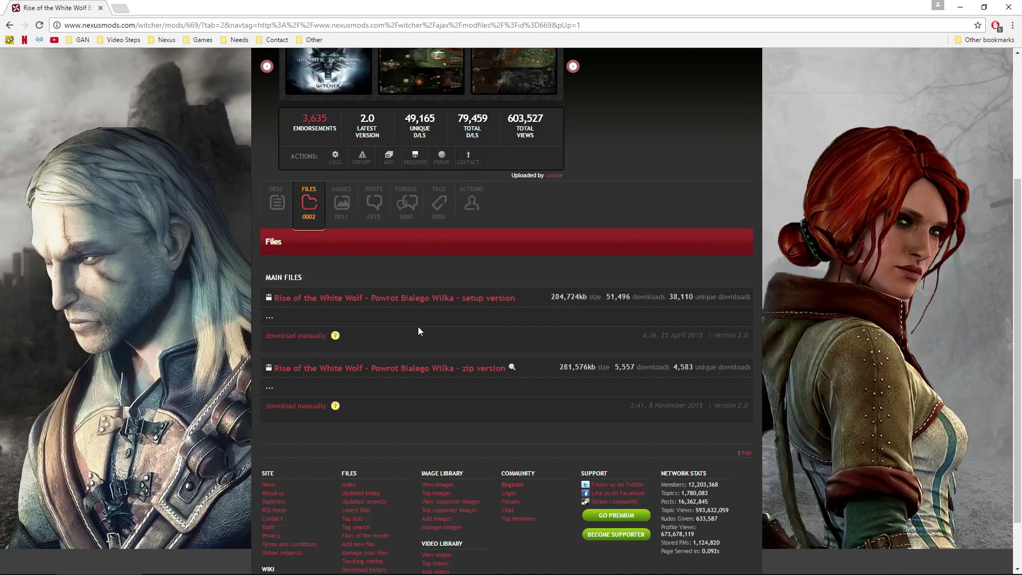
click(292, 336)
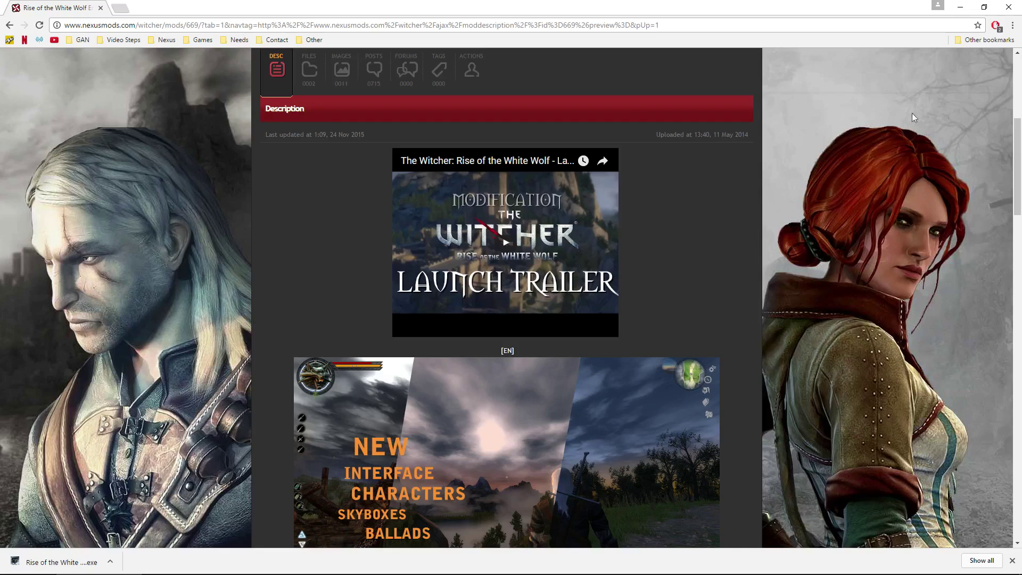
Show the downloaded Rise of the White Wolf installer in its folder and close the browser
click(988, 560)
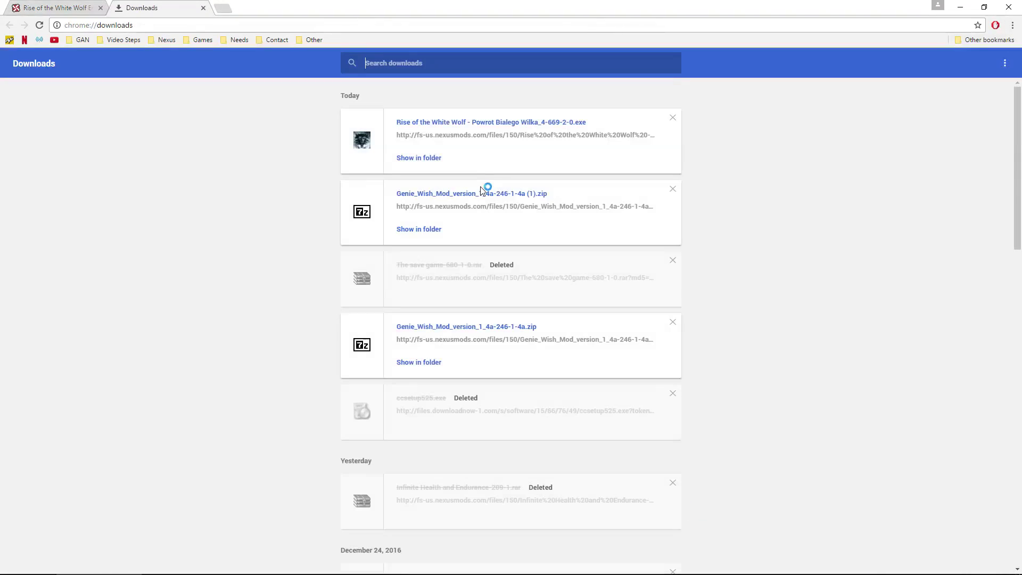
click(428, 159)
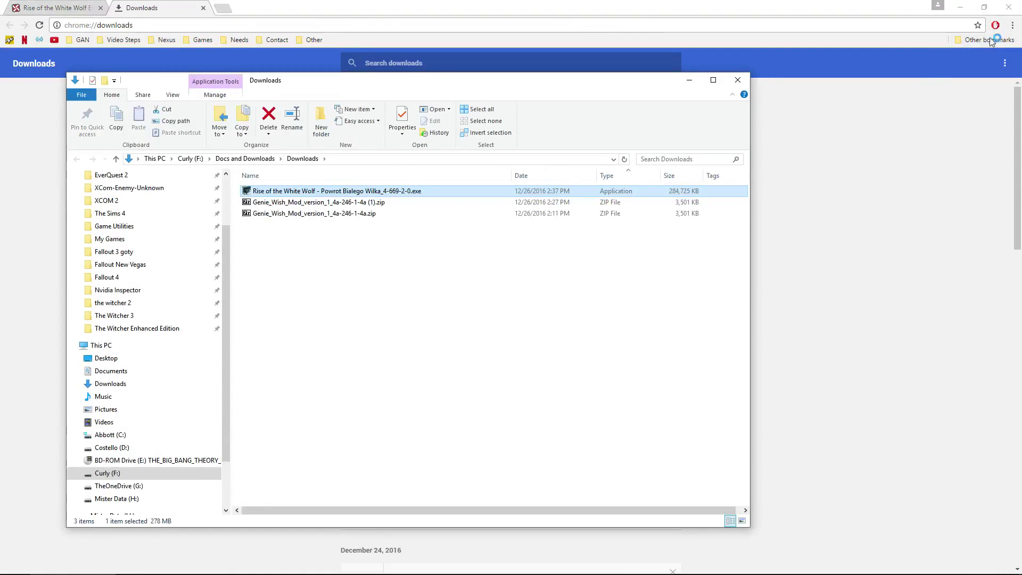
click(1009, 15)
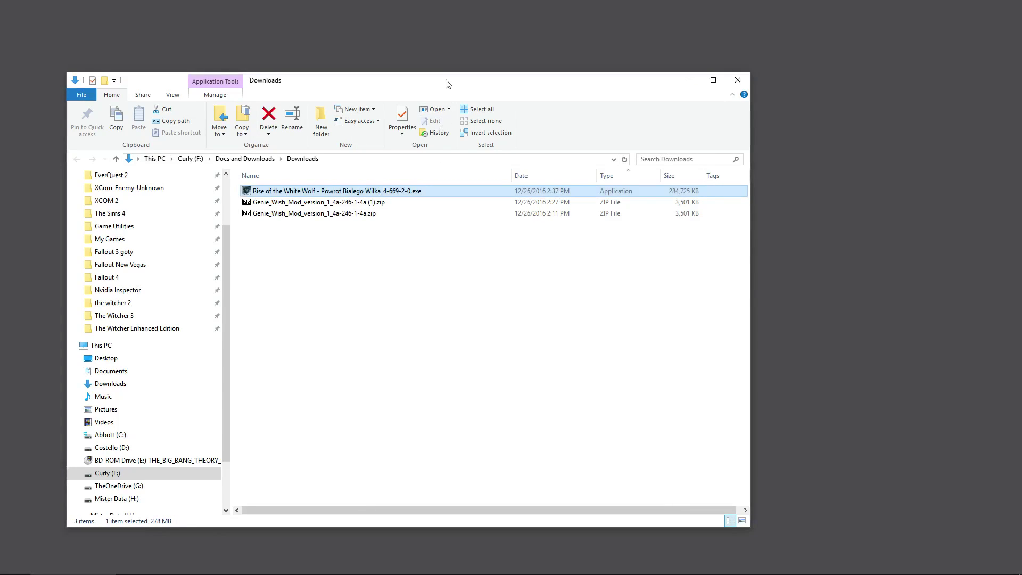
Delete both Genie_Wish_Mod_version_1_4a zip files from the Downloads folder
drag(370, 220, 294, 205)
key(Delete)
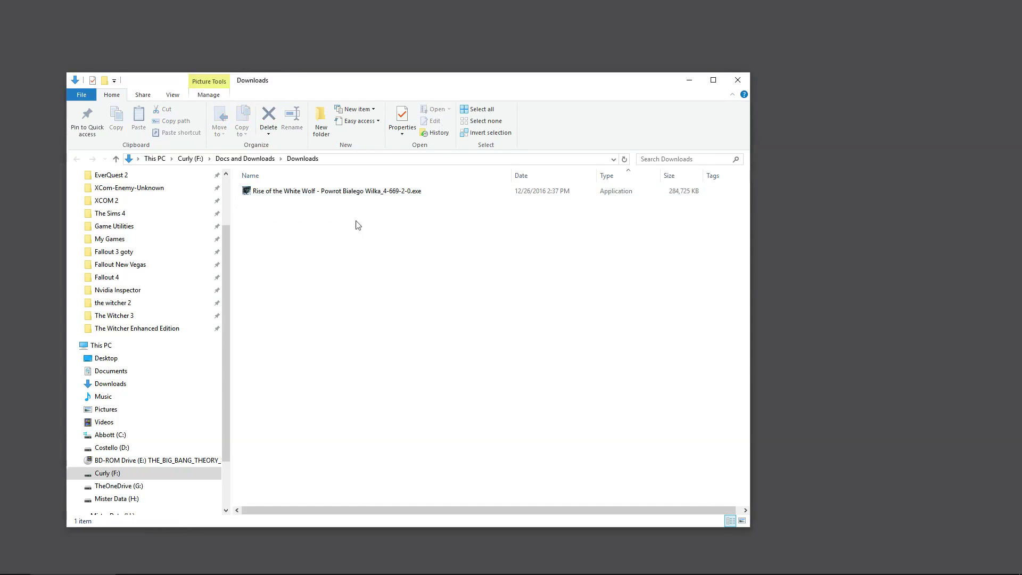
drag(436, 82, 711, 56)
Run the Rise of the White Wolf installer with English (United States) as the setup language
click(613, 169)
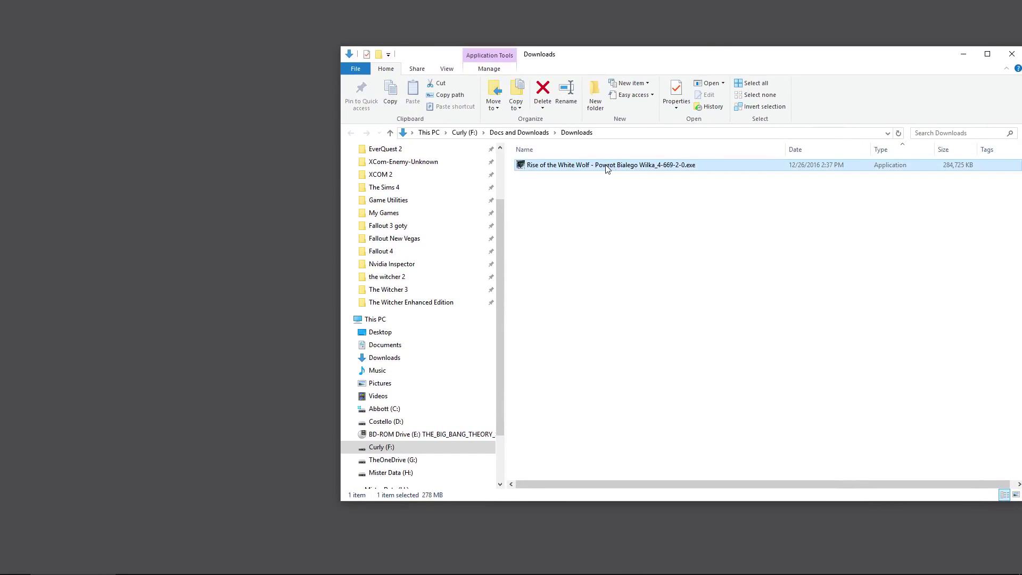
double_click(606, 168)
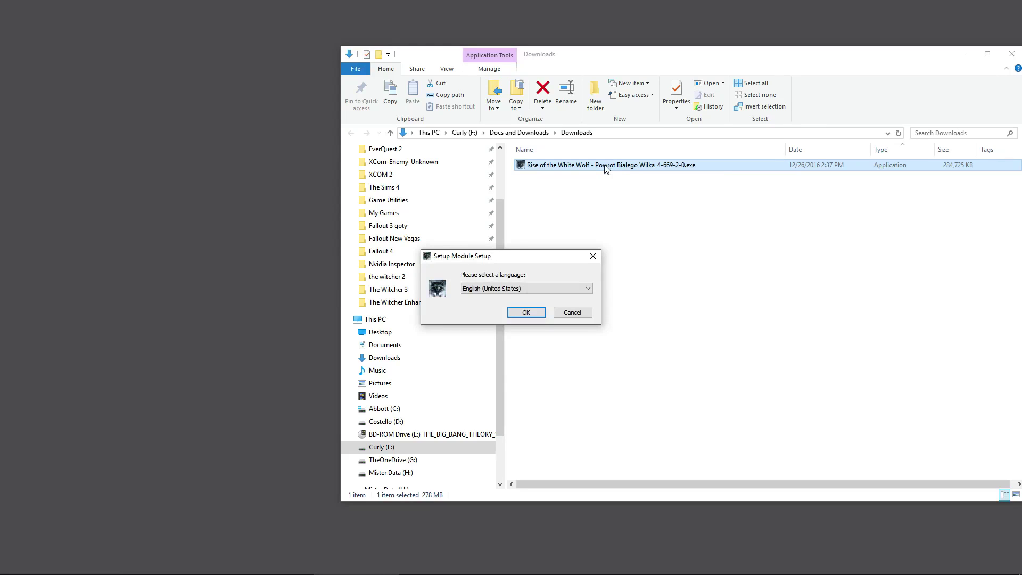
click(526, 312)
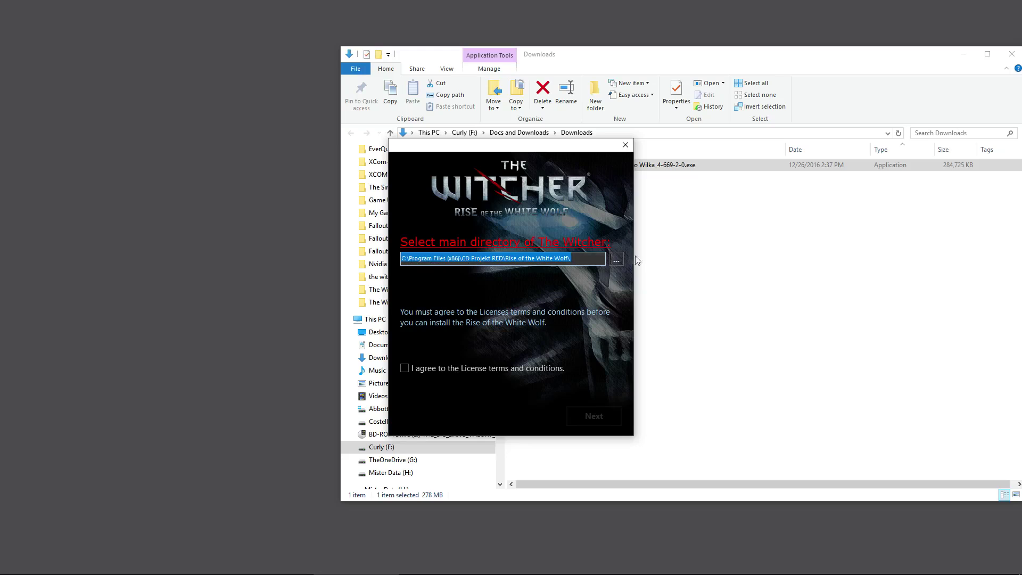
Set the mod's install directory to C:\Games\steamapps\common\The Witcher Enhanced Edition
click(617, 261)
scroll(556, 333, down, 4)
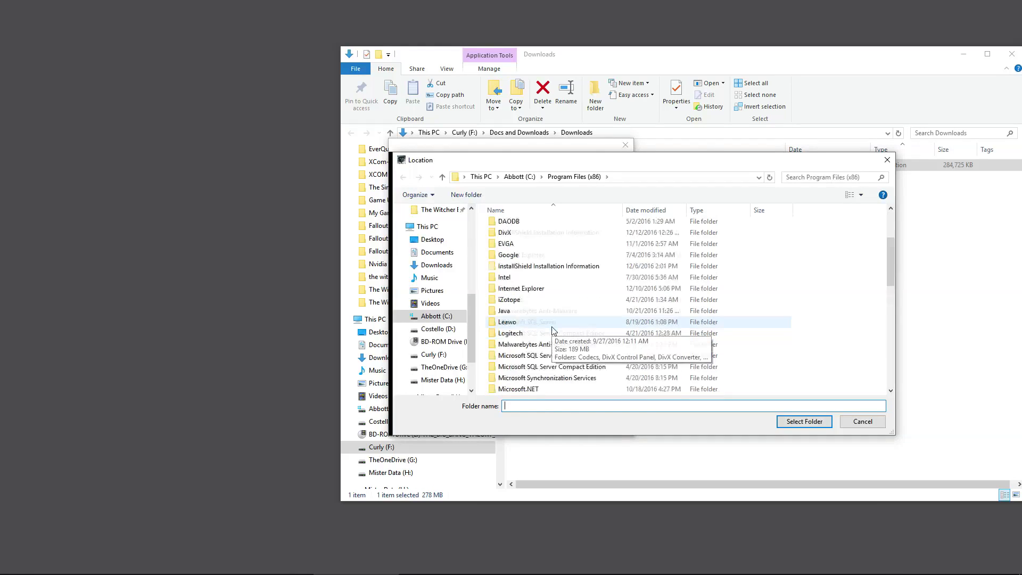
scroll(547, 333, down, 5)
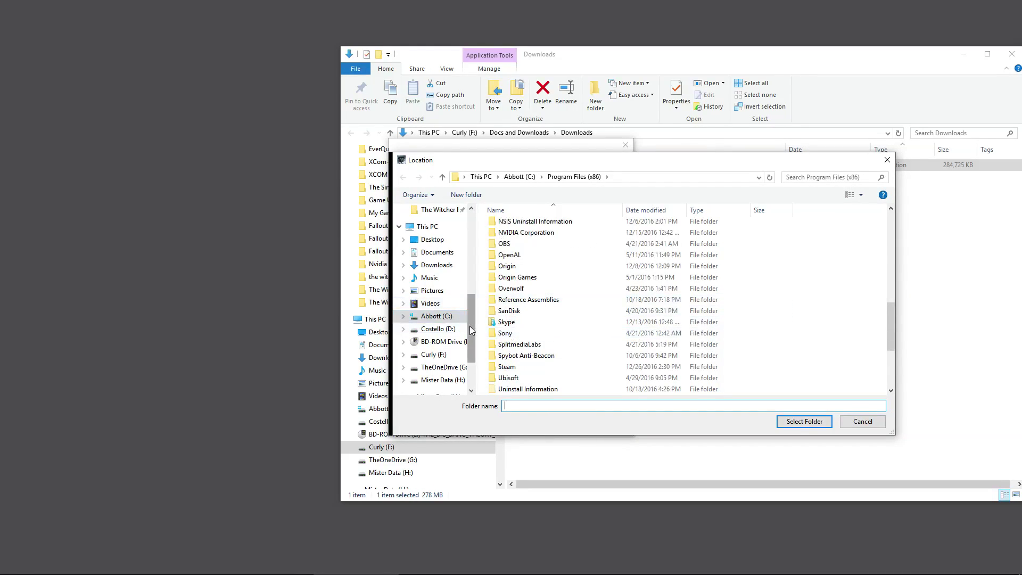
scroll(472, 341, down, 2)
scroll(475, 343, up, 4)
click(439, 311)
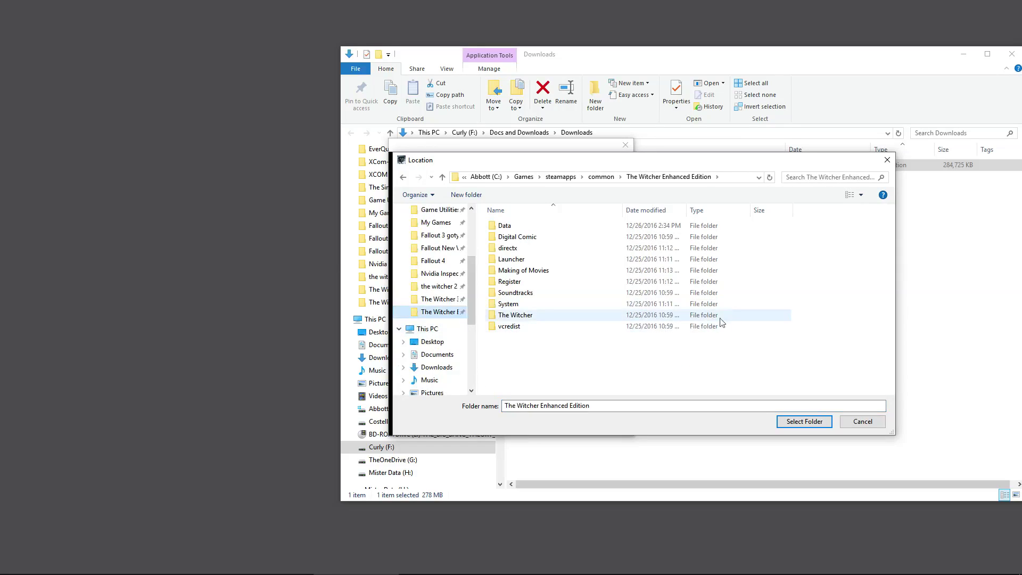
click(793, 422)
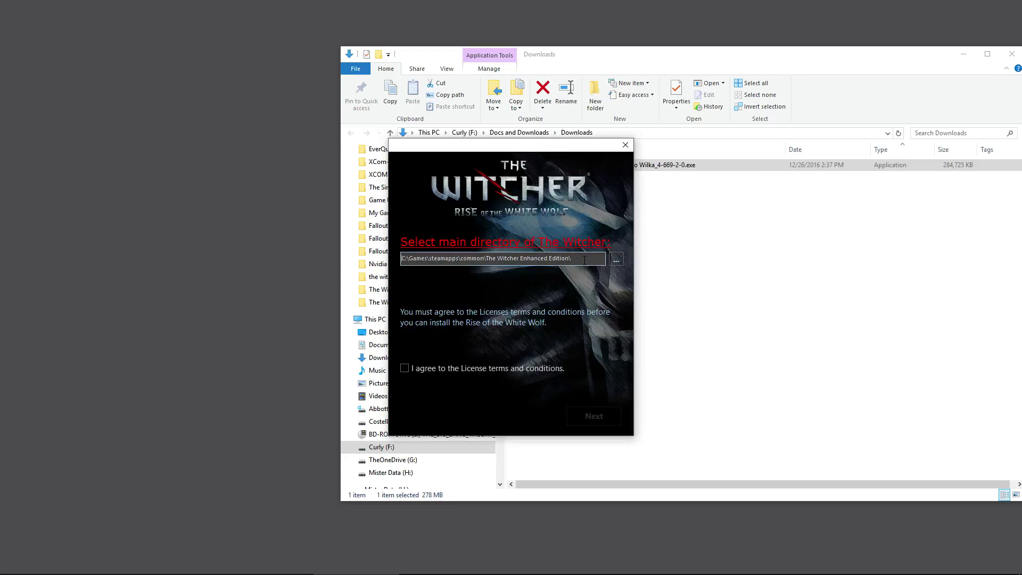
Agree to the License terms and continue past the caution text to the component selection
click(404, 369)
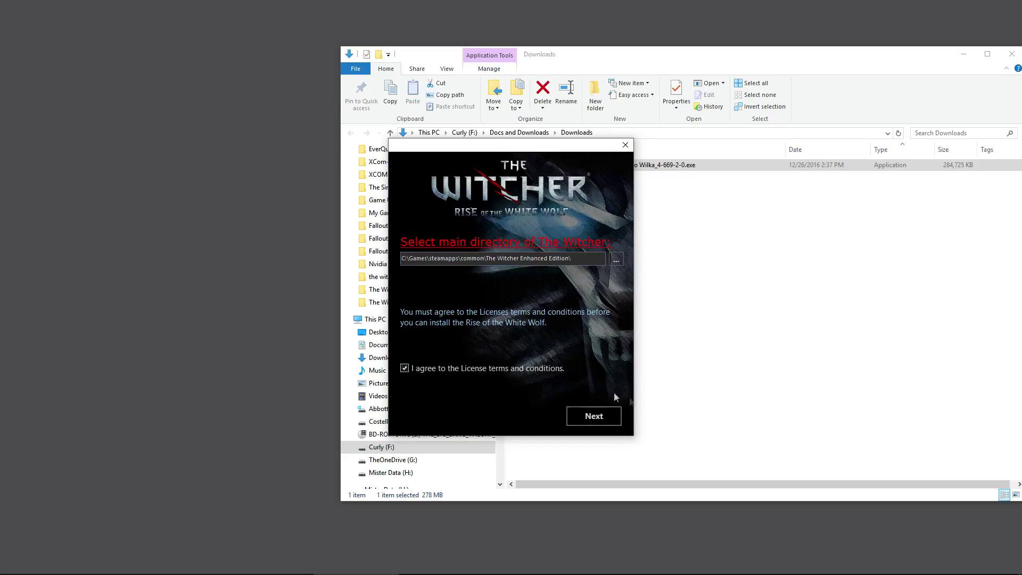
click(598, 419)
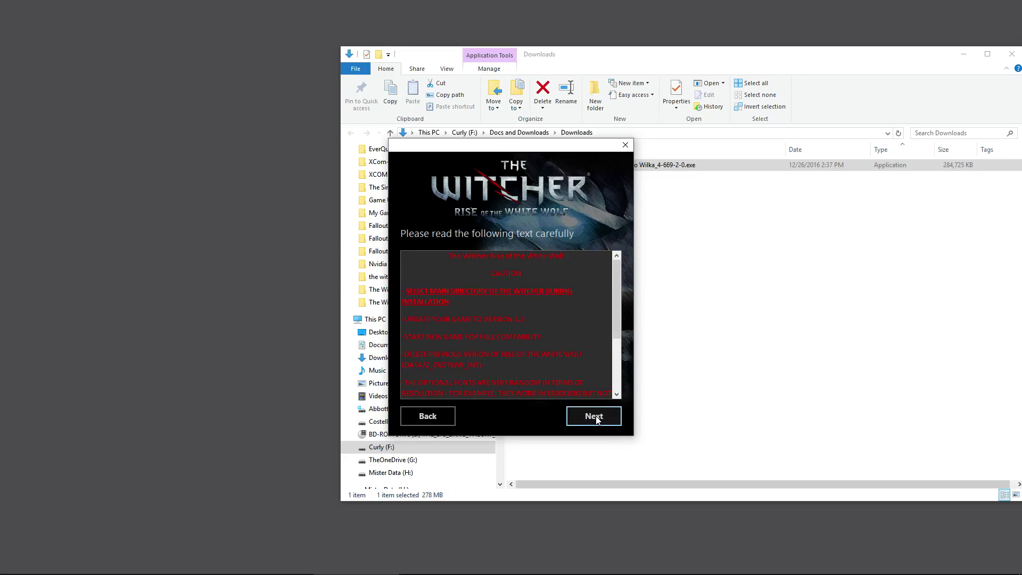
click(597, 420)
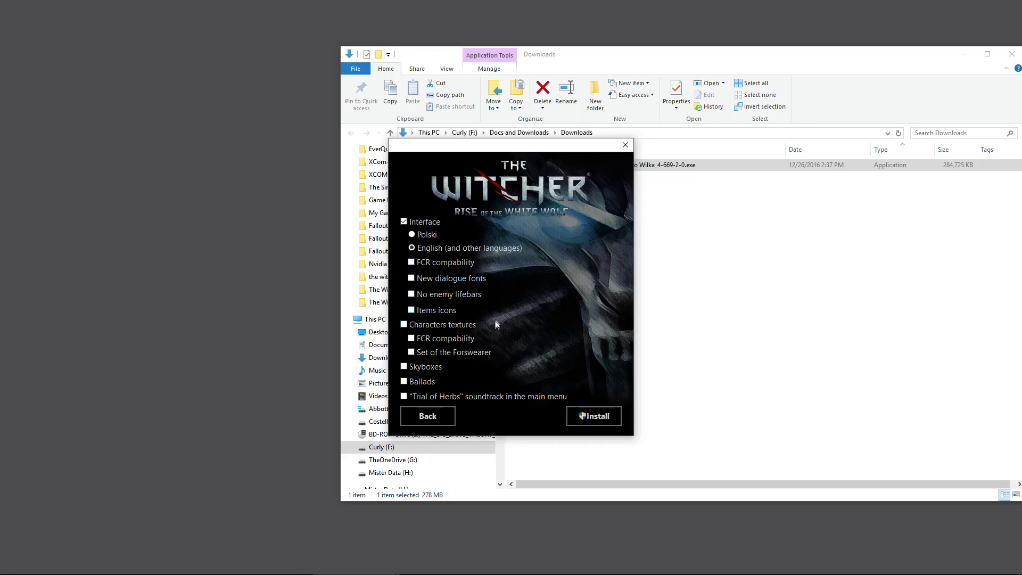
Add character textures, skyboxes, ballads, the "Trial of Herbs" soundtrack, new dialogue fonts, no enemy lifebars and items icons, and install the mod
click(403, 324)
click(404, 366)
click(403, 381)
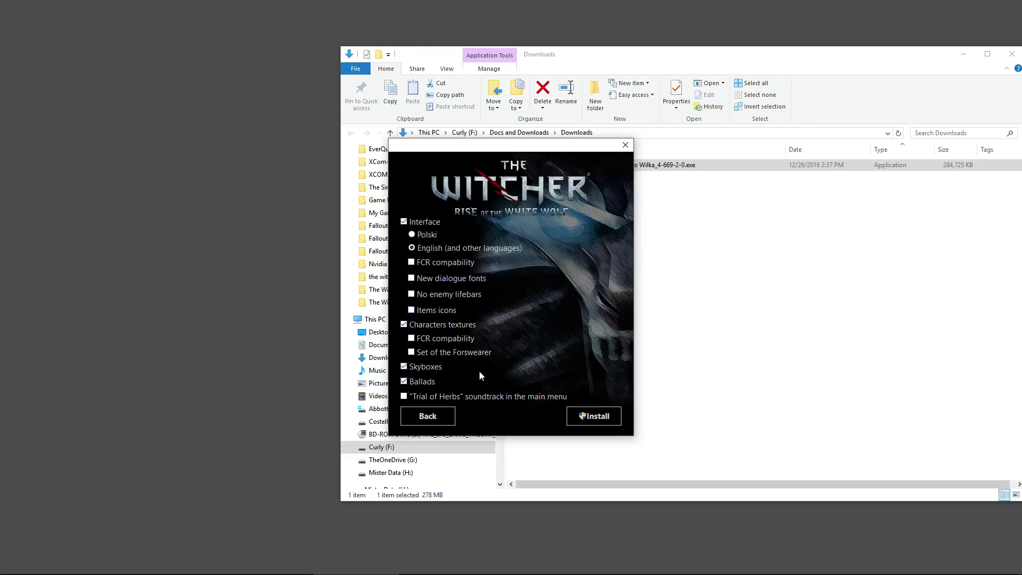
click(404, 397)
click(413, 280)
click(411, 295)
click(412, 310)
click(594, 420)
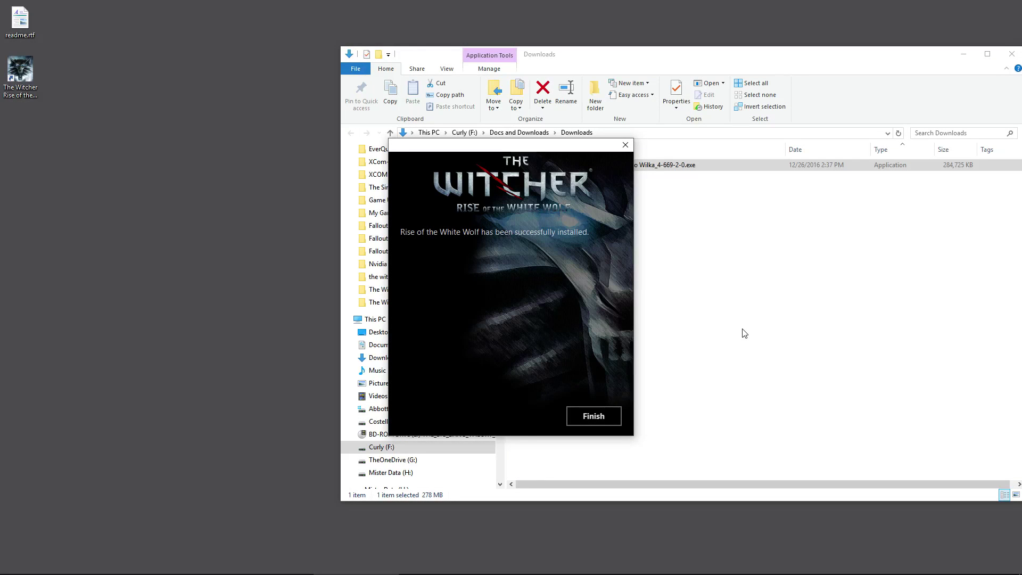
Finish the installer and close the Downloads folder window
click(592, 417)
drag(884, 56, 725, 55)
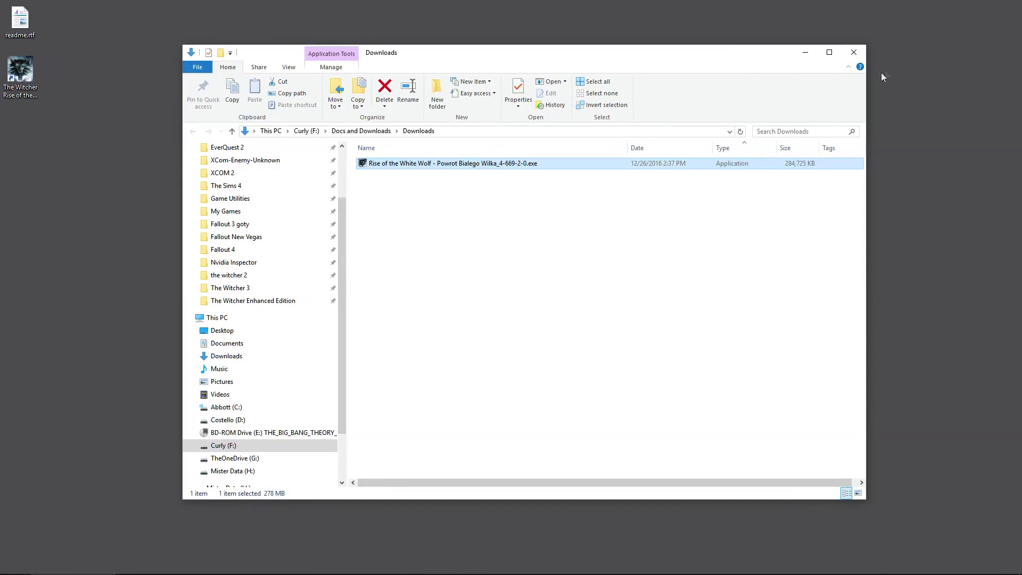
click(854, 52)
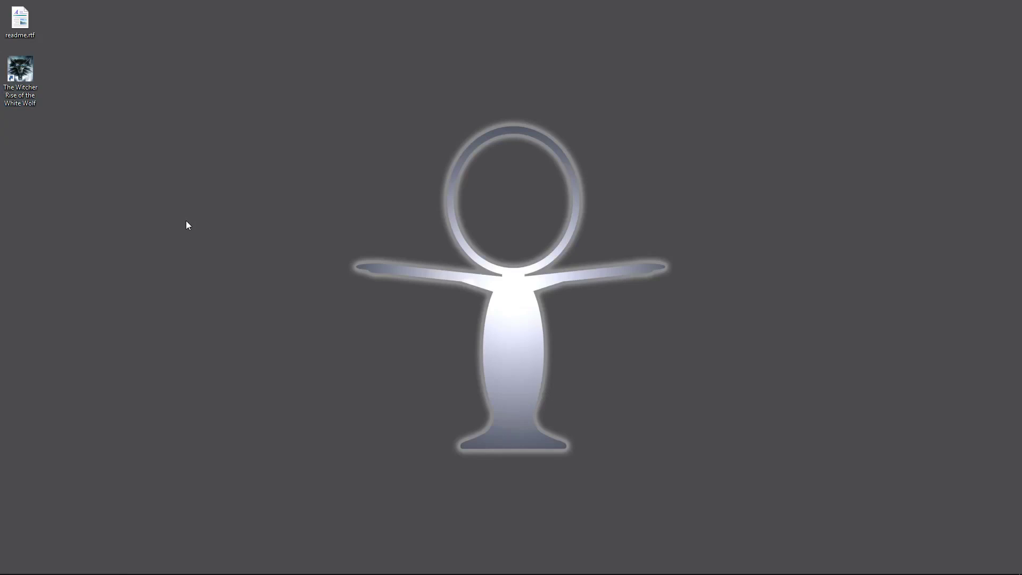
Inspect the target and start-in paths of the Rise of the White Wolf shortcut, pasting The Witcher Enhanced Edition shortcut onto the desktop for comparison
right_click(19, 75)
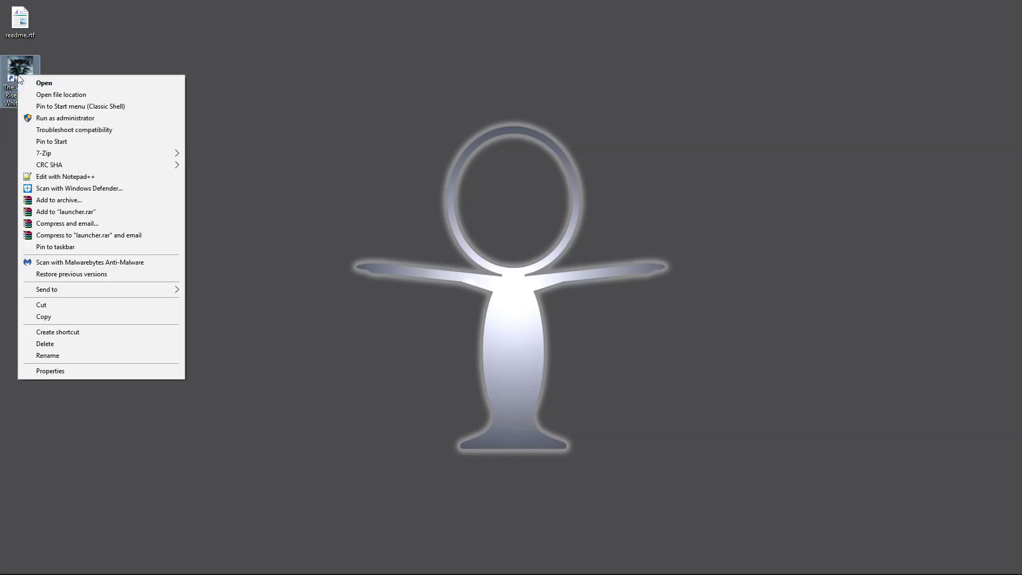
click(88, 369)
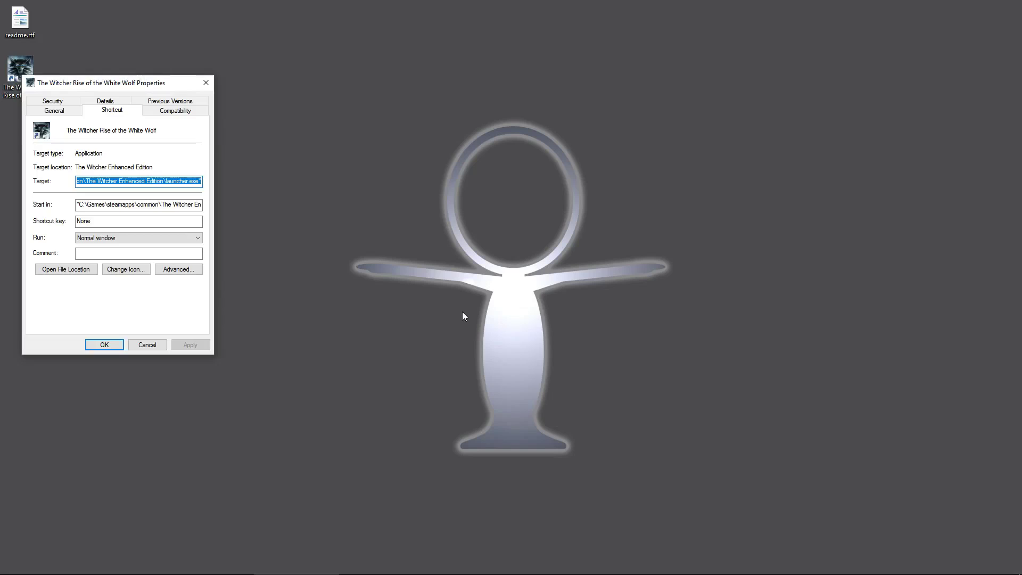
click(319, 110)
key(ctrl+v)
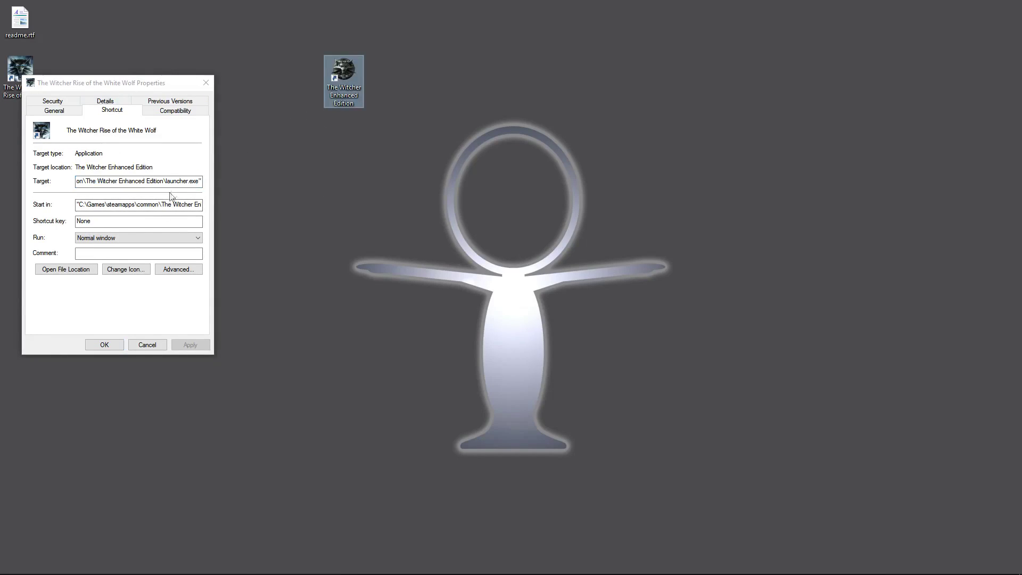
click(186, 182)
click(183, 205)
key(End)
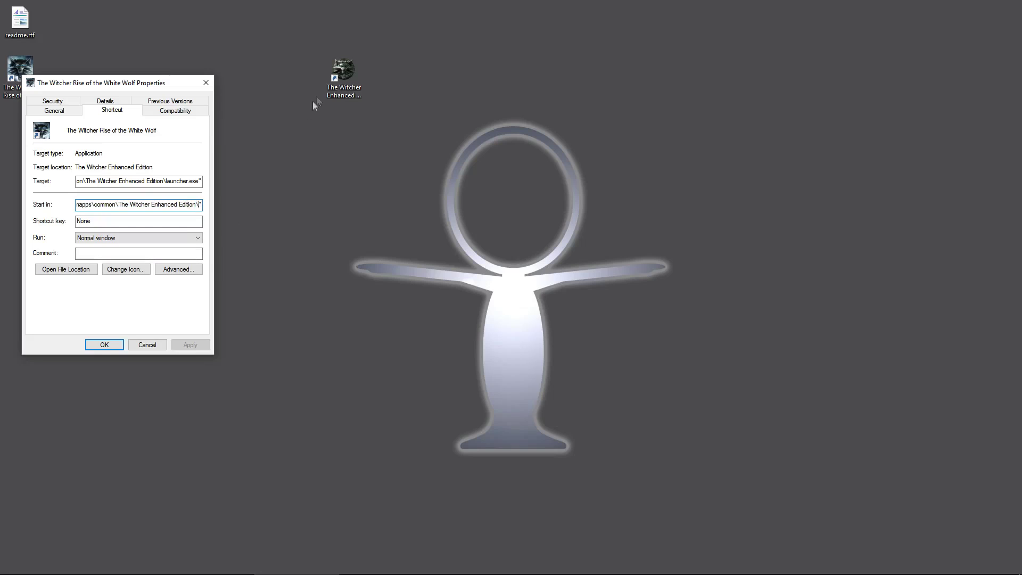
Compare The Witcher Enhanced Edition shortcut's properties with the Rise of the White Wolf shortcut's target, and close the properties without changes
right_click(342, 84)
click(394, 226)
click(369, 111)
click(536, 94)
click(186, 182)
click(148, 345)
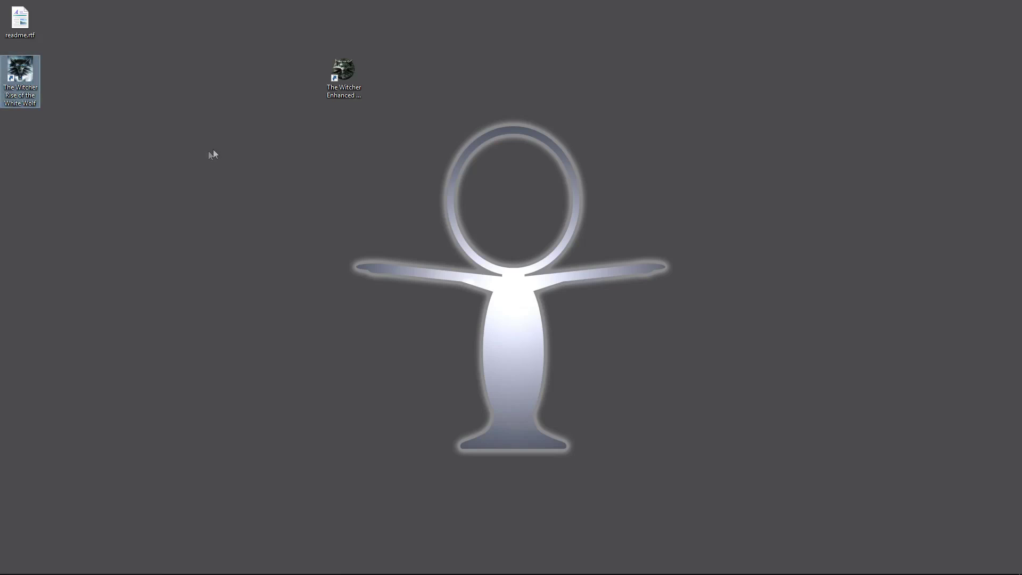
Delete The Witcher Enhanced Edition shortcut from the desktop
click(350, 74)
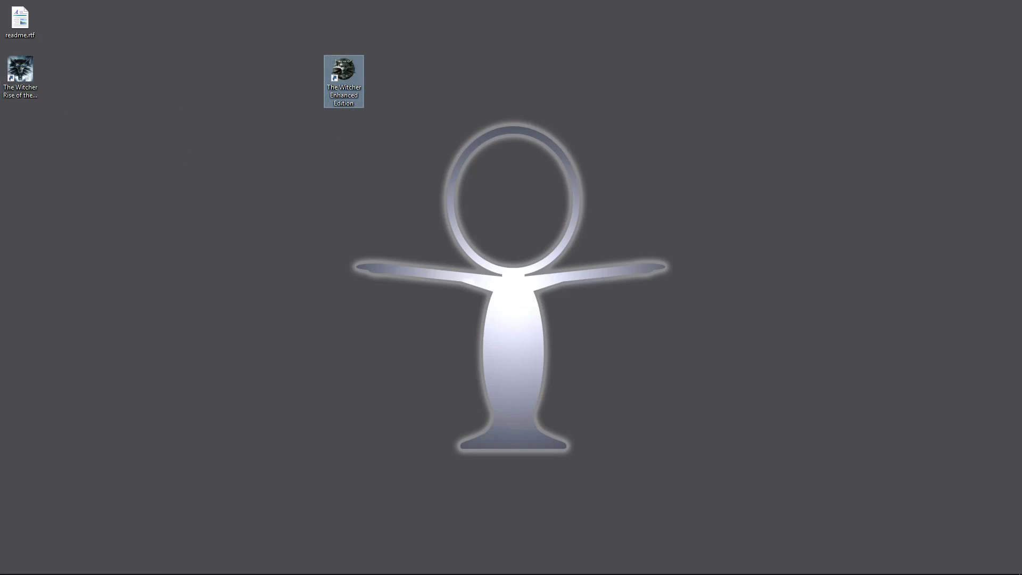
key(Delete)
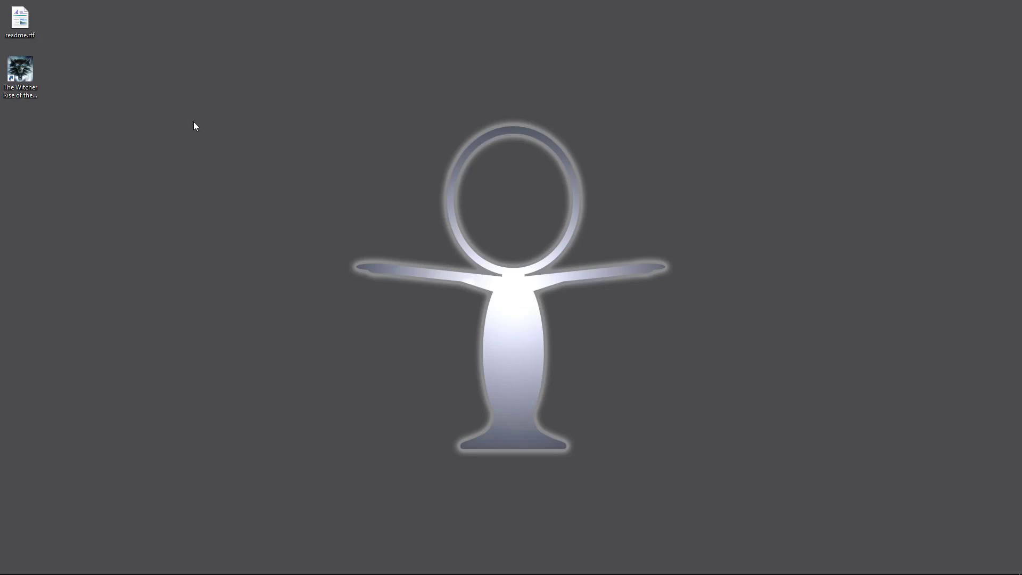
Open the game launcher from the Rise of the White Wolf desktop shortcut and launch the game
click(27, 68)
double_click(27, 68)
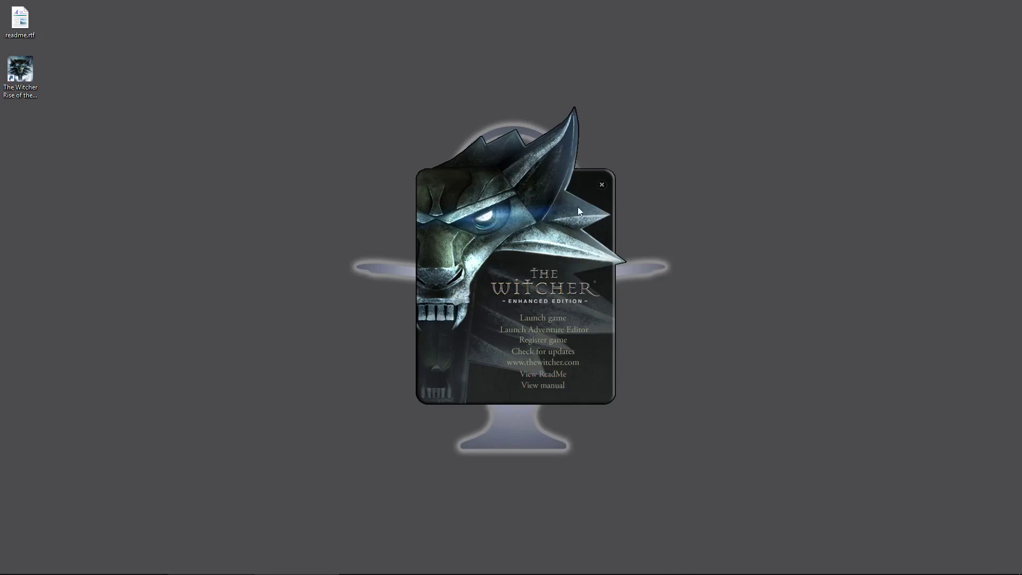
mouse_move(496, 190)
mouse_down()
mouse_move(638, 156)
mouse_move(483, 117)
mouse_move(488, 187)
mouse_up()
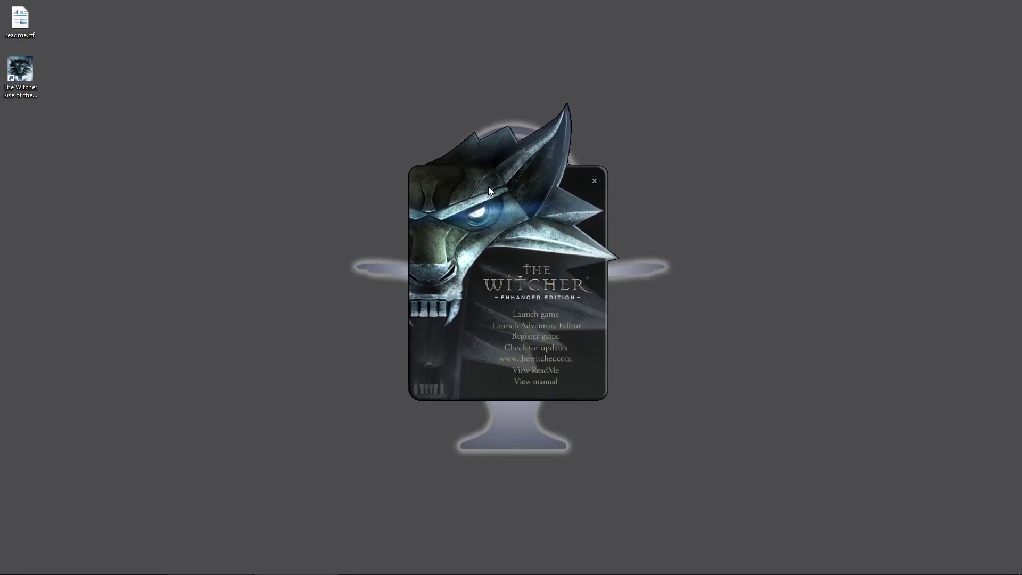
click(523, 316)
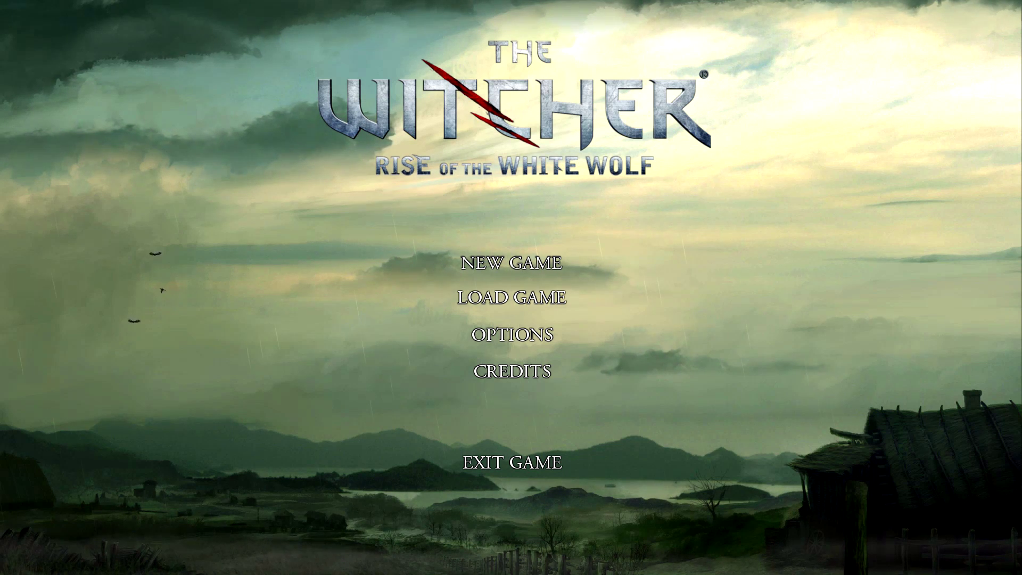
Load an Order of the Flaming Rose saved game
click(511, 297)
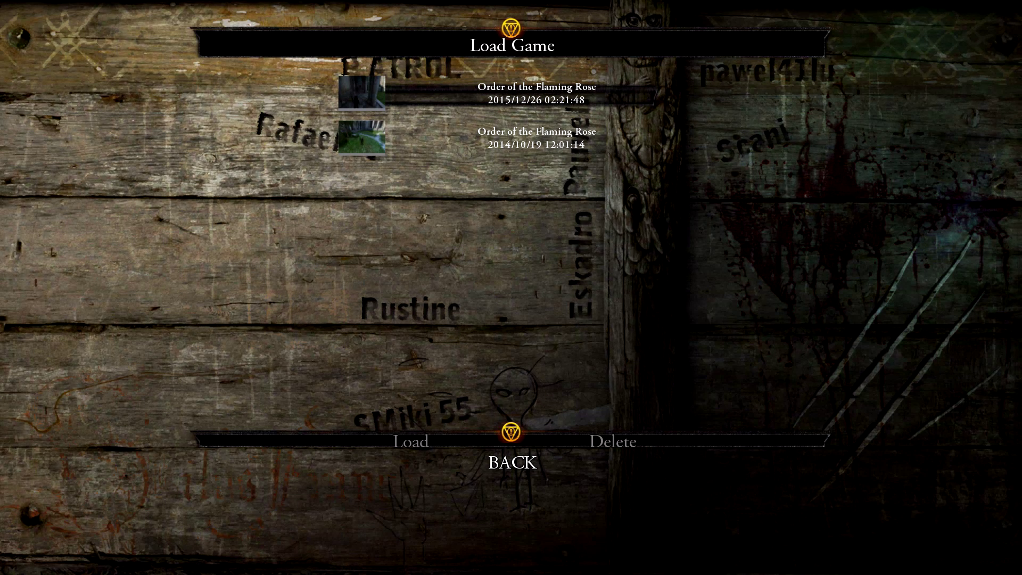
key(Return)
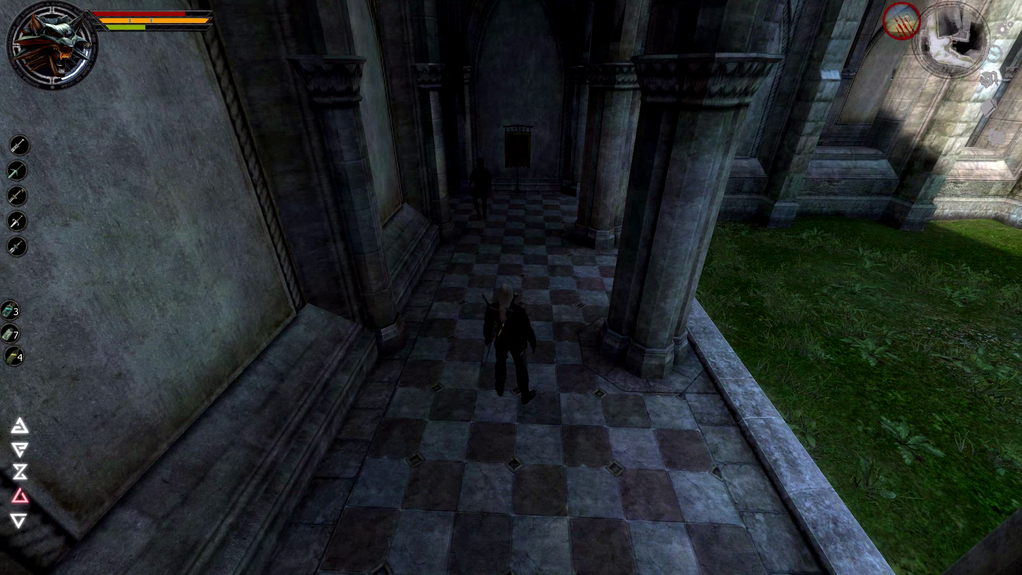
Check the Inventory, Hero, game menu and Map screens in the modded game, and return to gameplay
key(i)
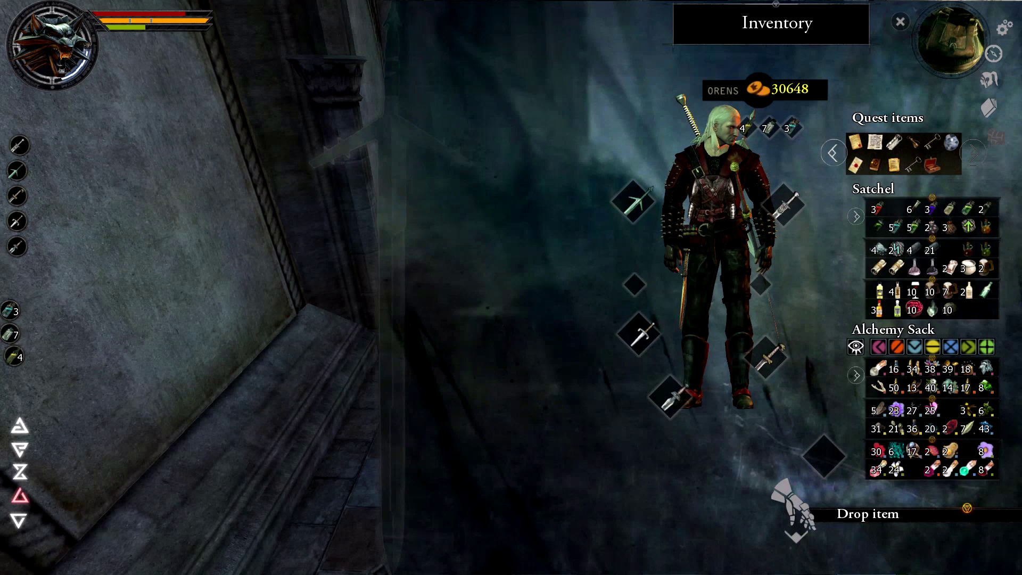
click(988, 80)
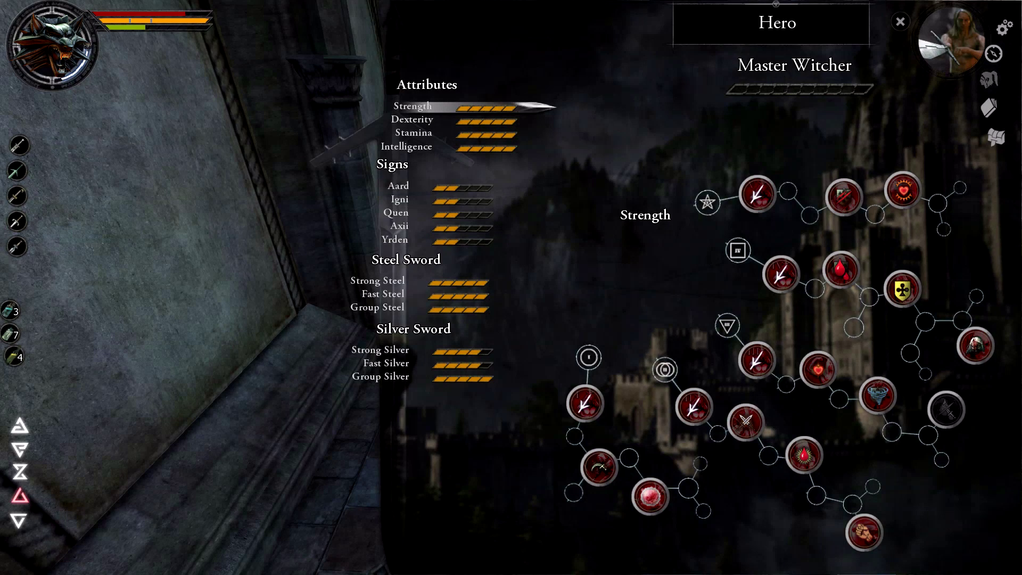
click(996, 138)
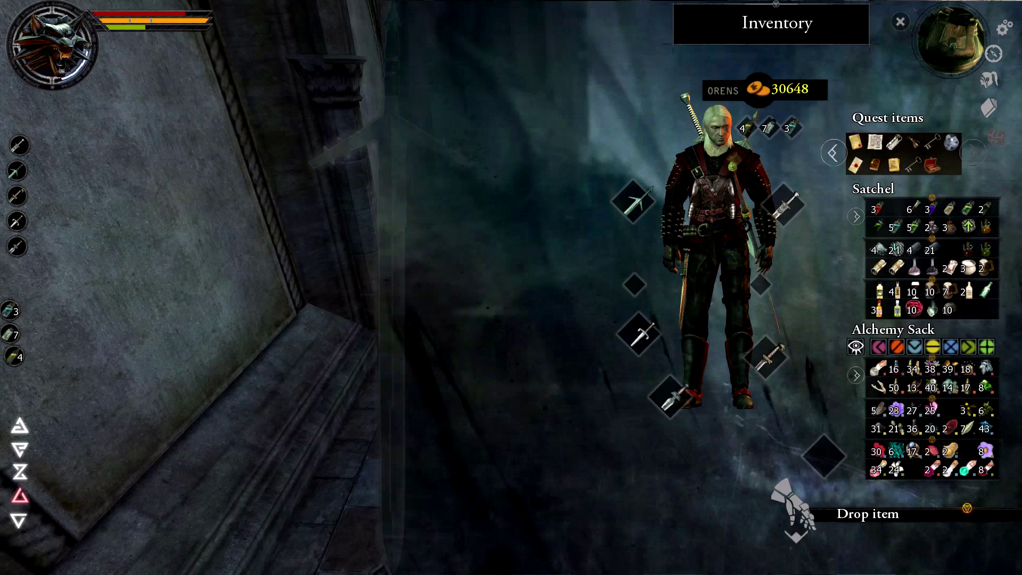
click(993, 53)
click(1004, 27)
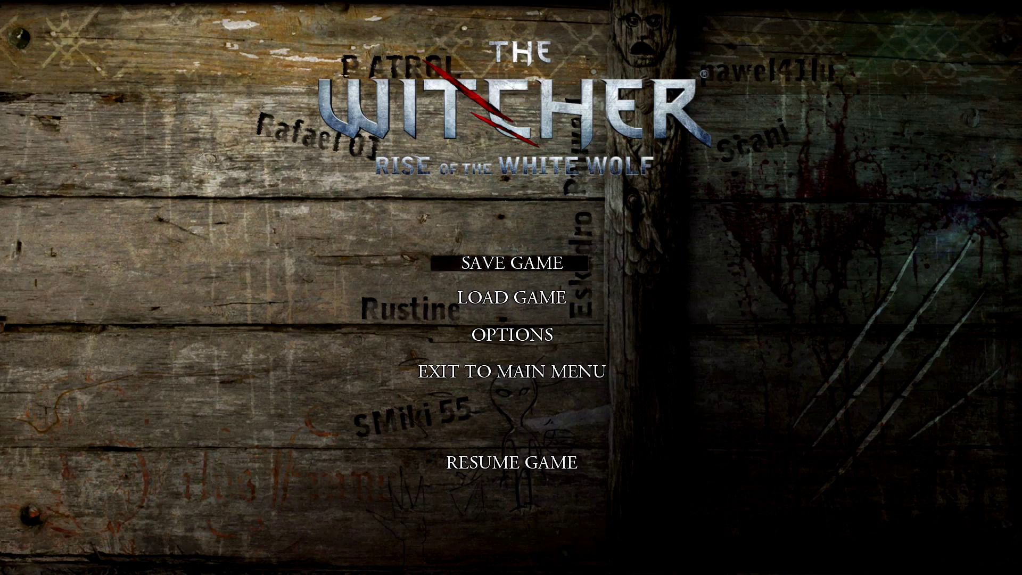
key(Escape)
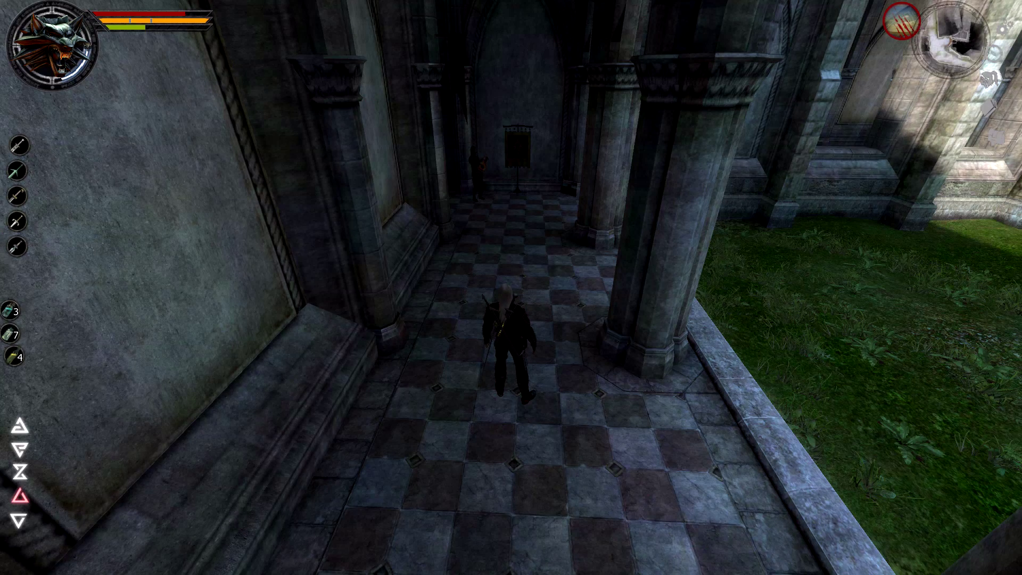
key(m)
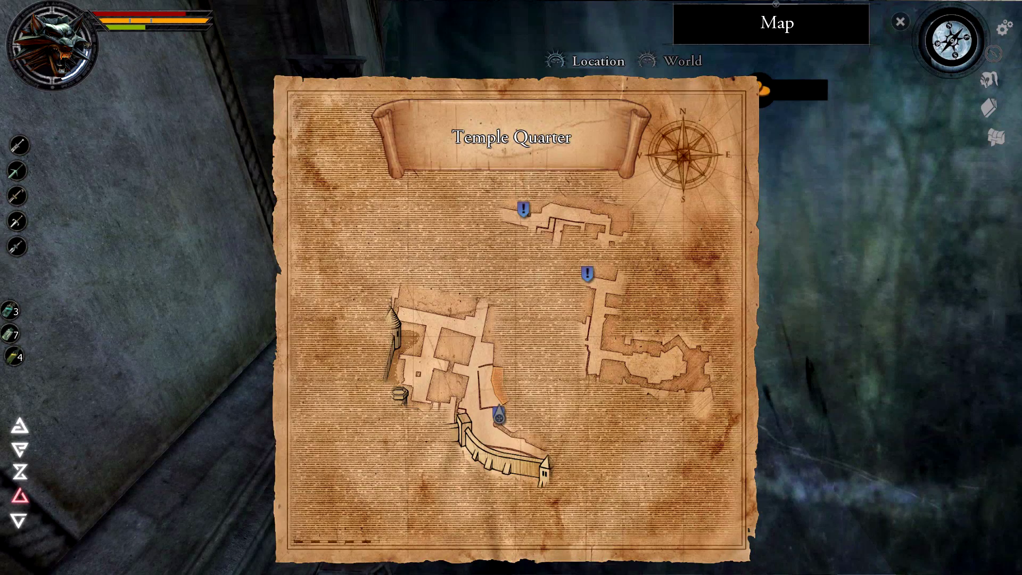
key(m)
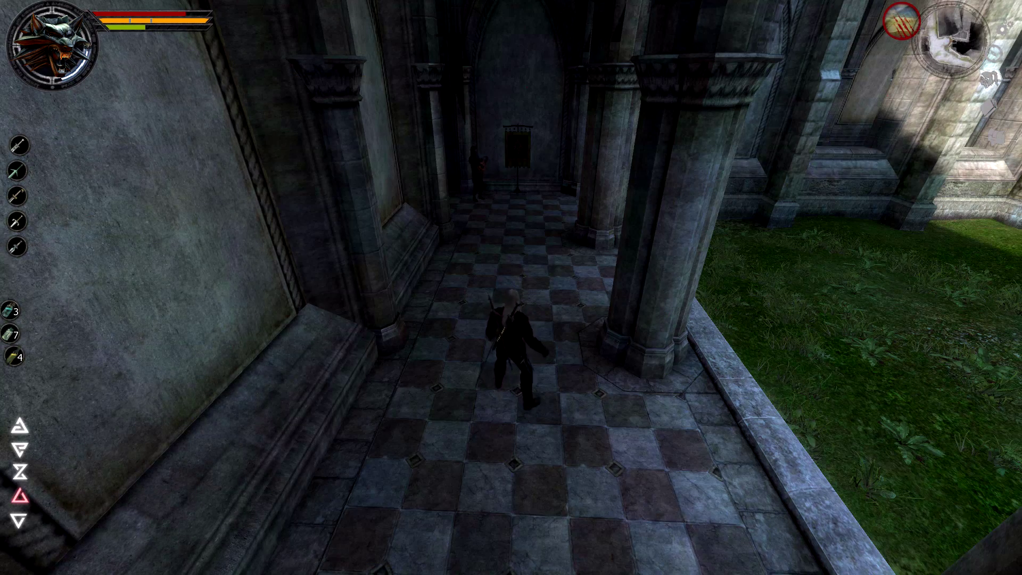
Cast the active sign and walk Geralt forward along the cloister corridor
right_click(511, 288)
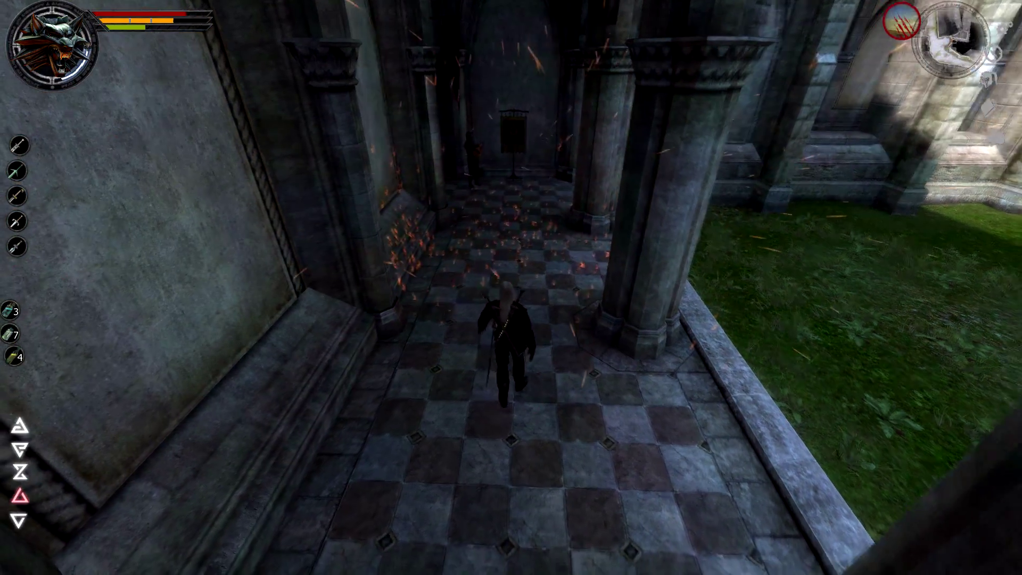
key(w)
key(w)
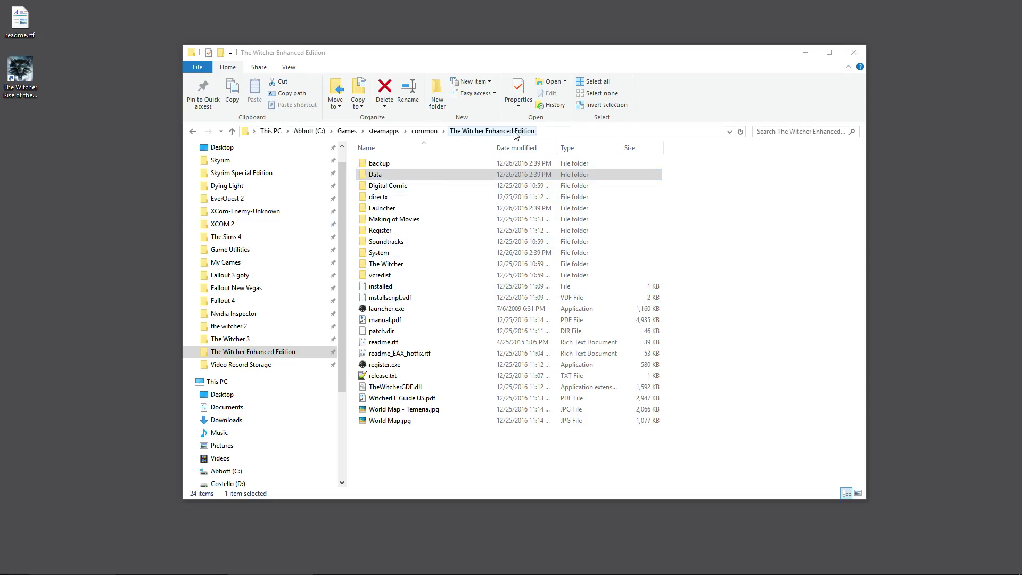
Delete the z_zrotww folder from the game's Data folder and return to The Witcher Enhanced Edition folder
double_click(384, 174)
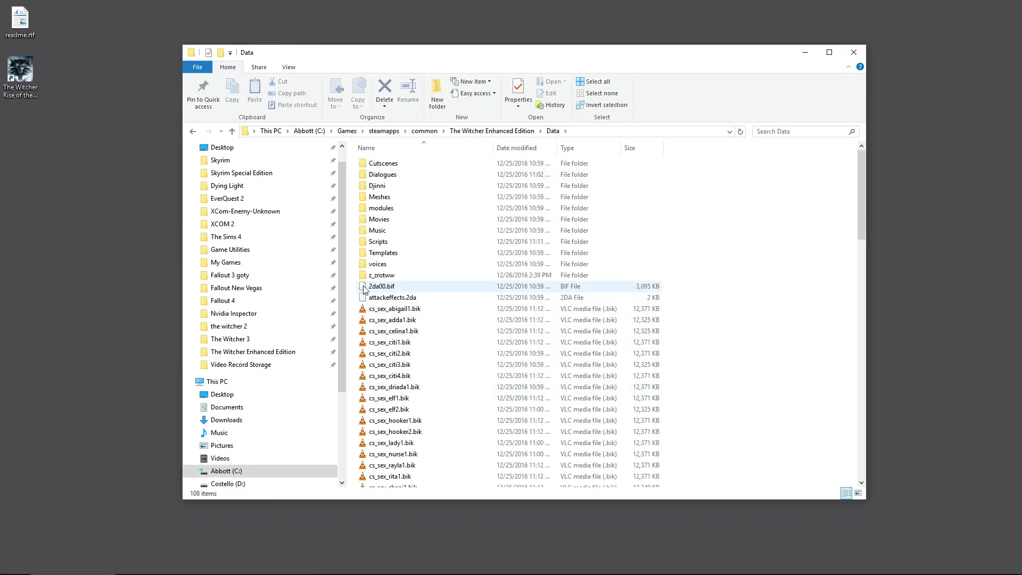
click(387, 277)
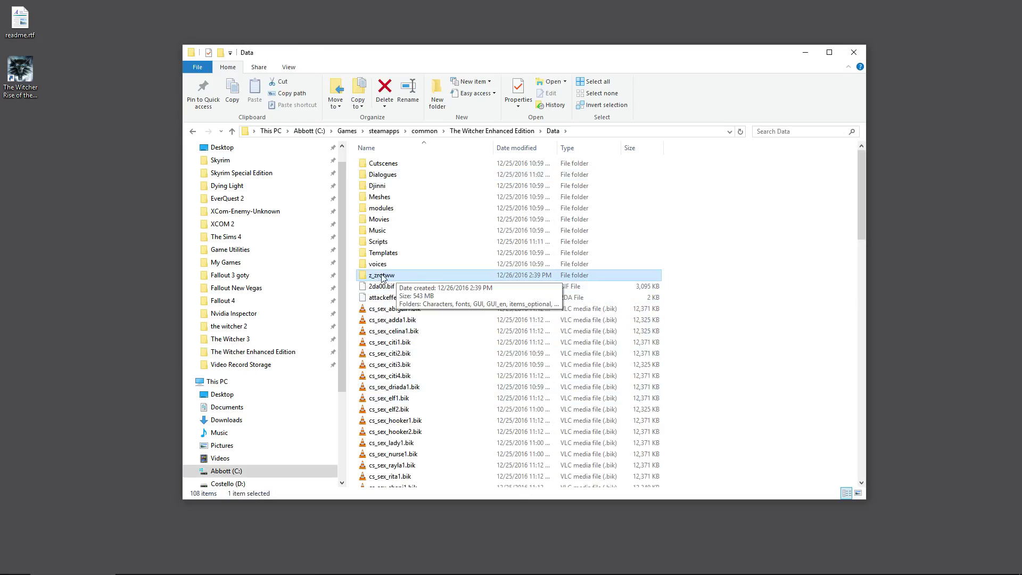
key(Delete)
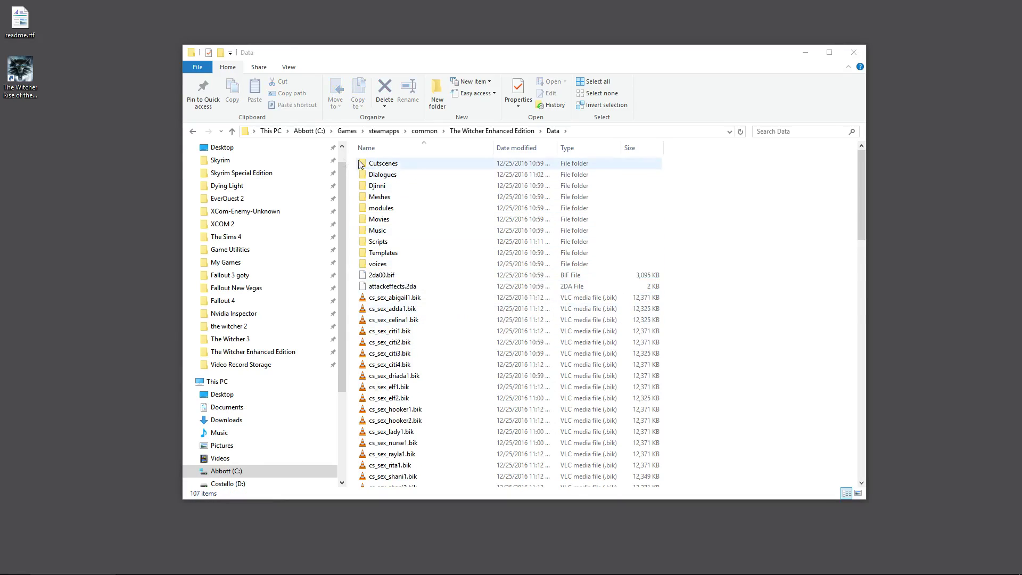
click(193, 133)
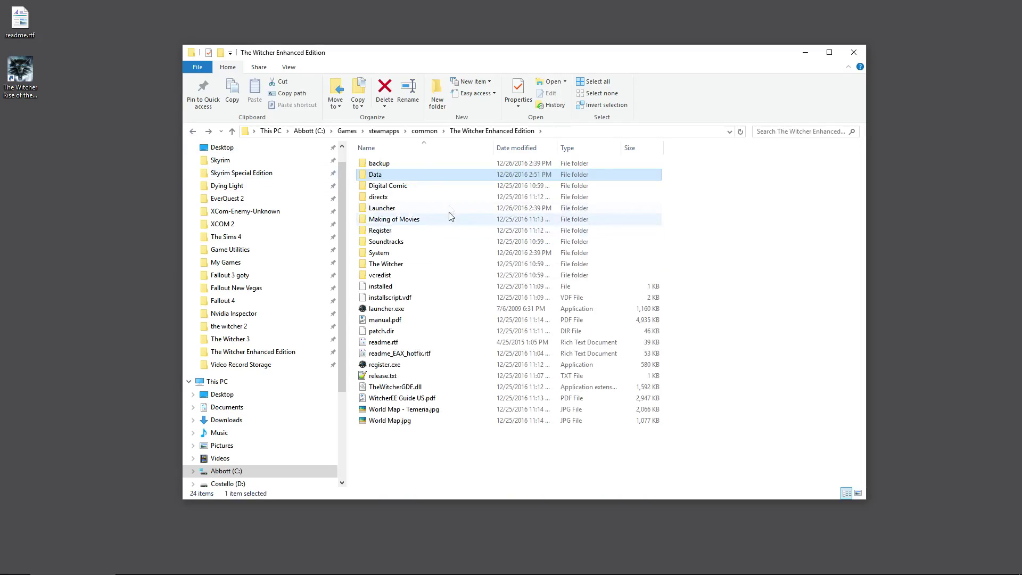
Move everything from the backup folder into The Witcher Enhanced Edition folder, replacing the files with the same names
double_click(386, 165)
drag(420, 209, 367, 165)
key(ctrl+c)
click(193, 131)
click(769, 315)
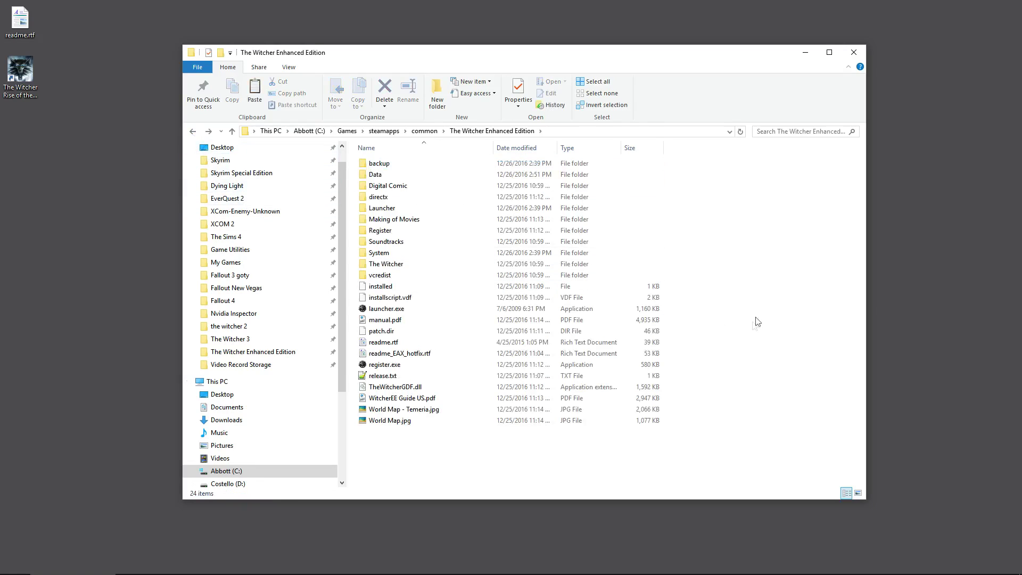
right_click(724, 339)
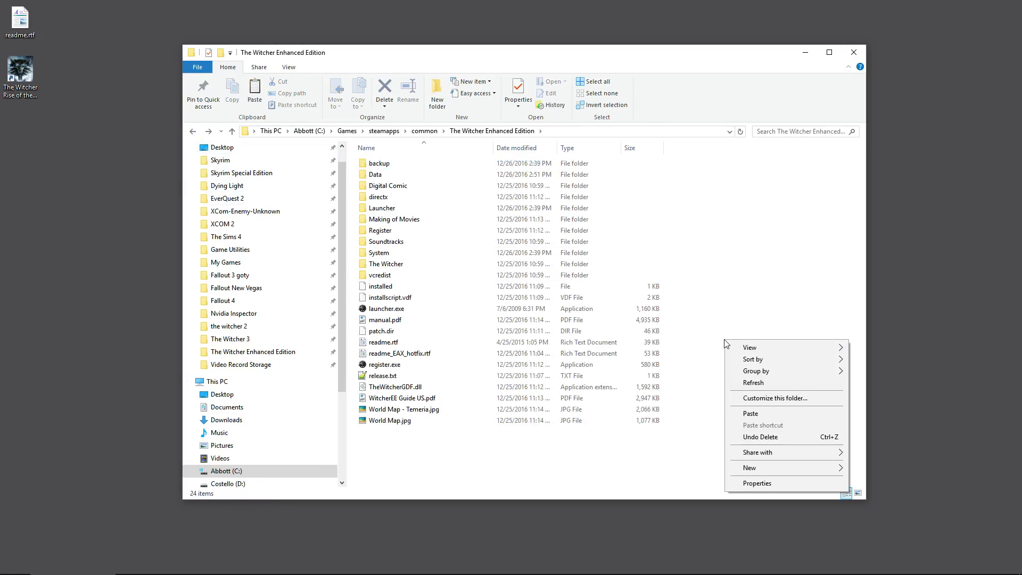
click(751, 414)
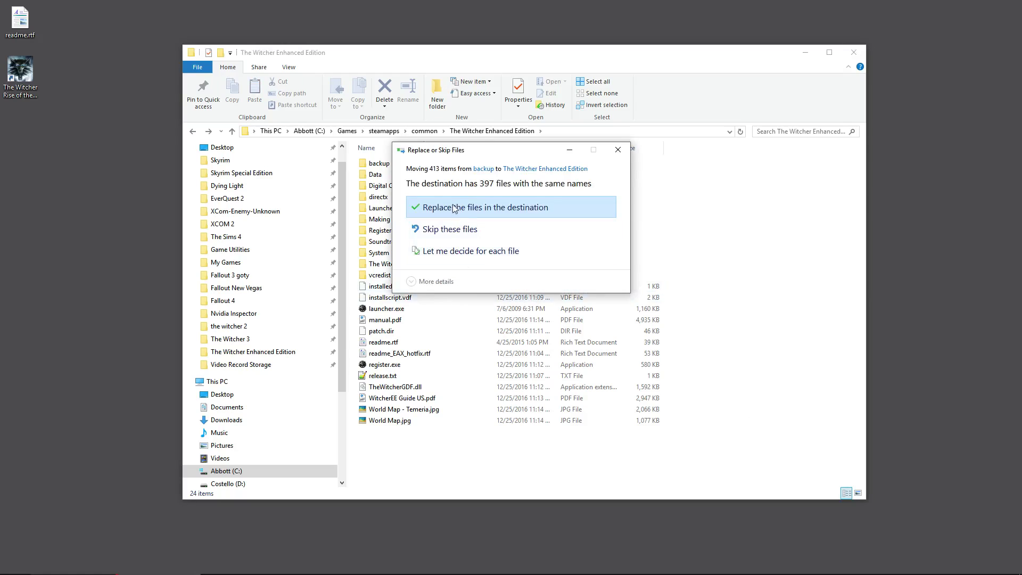
click(456, 207)
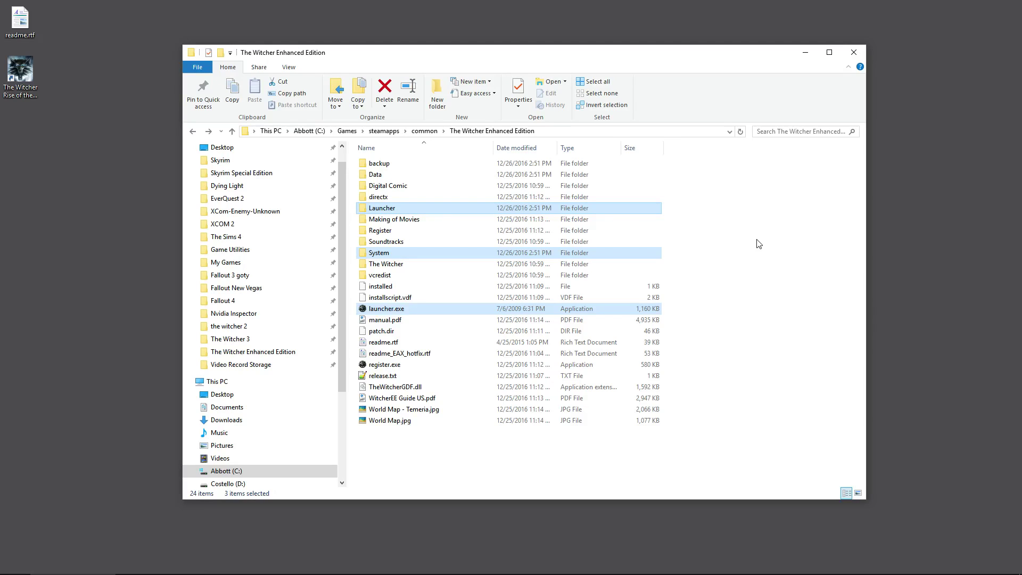
Delete the Rise of the White Wolf shortcut from the desktop
click(23, 81)
key(Delete)
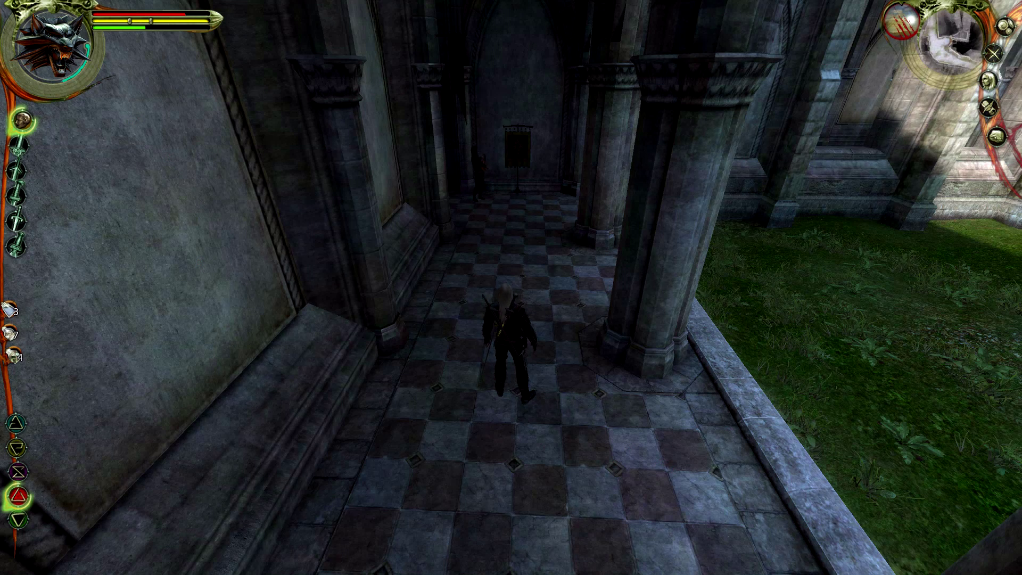
Check the Inventory and Hero screens in the game with the mod removed, and return to gameplay
key(i)
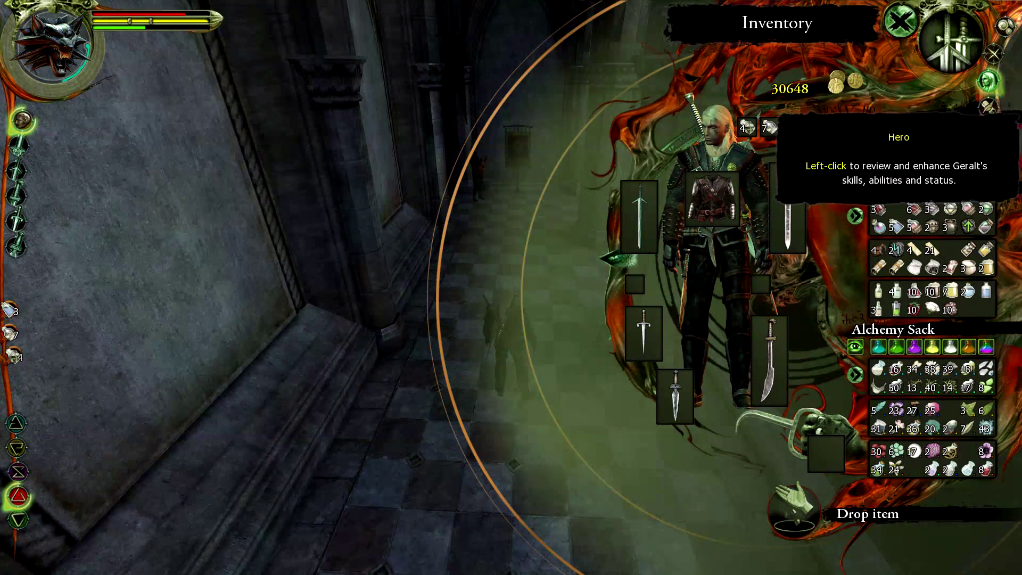
click(989, 80)
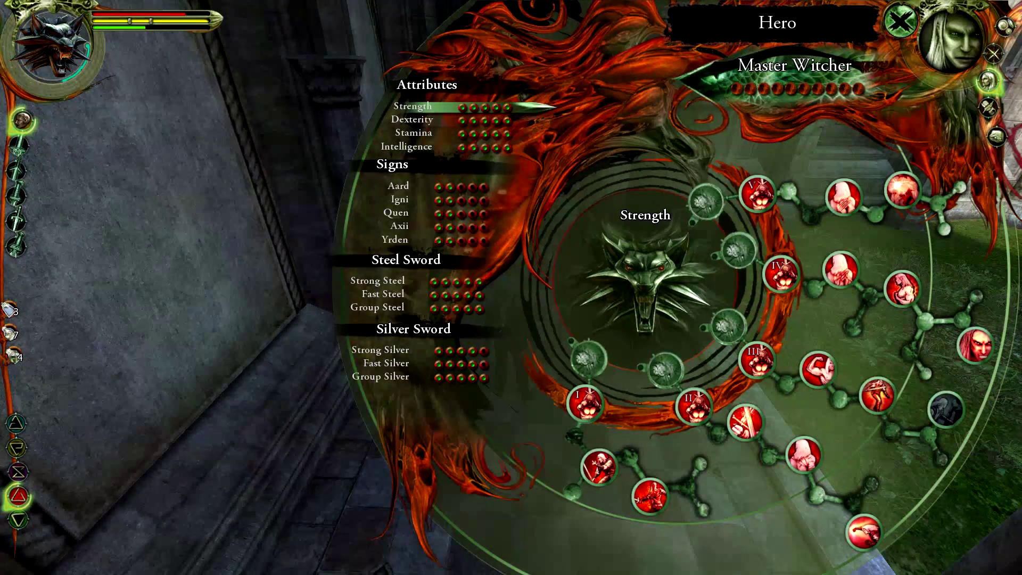
key(i)
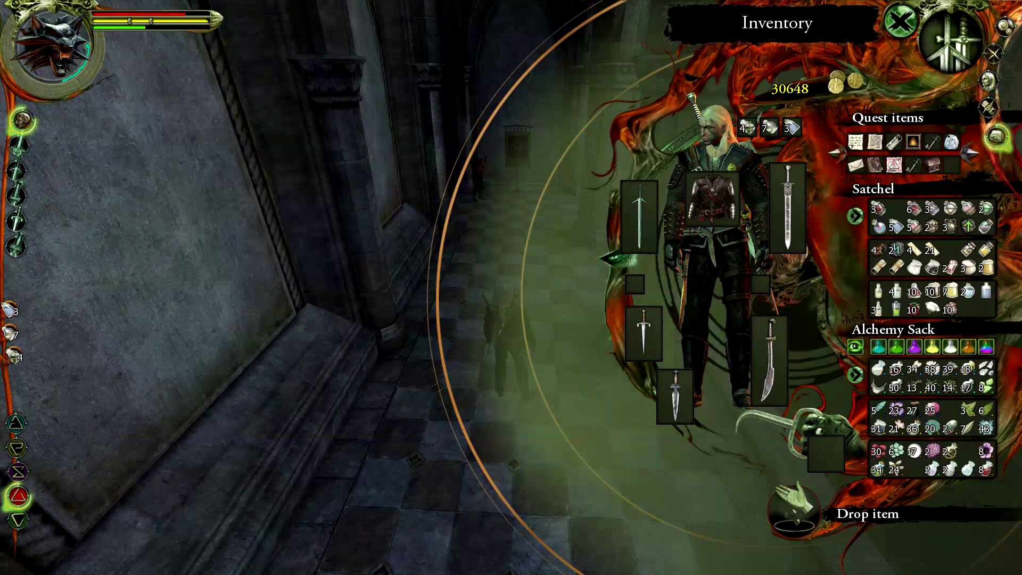
key(i)
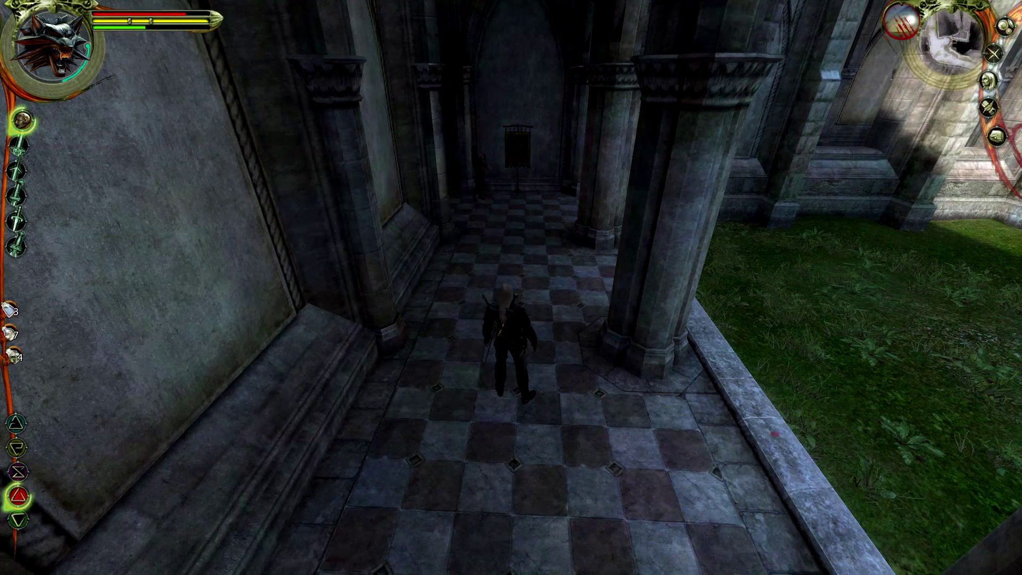
Run Geralt through the cloister and across the courtyard to test the restored game
click(543, 486)
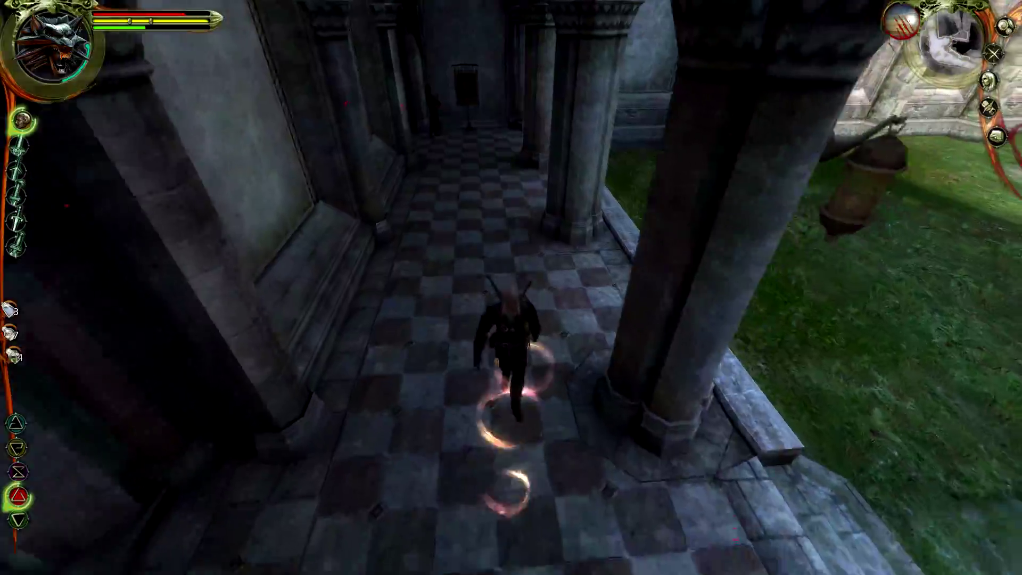
click(548, 434)
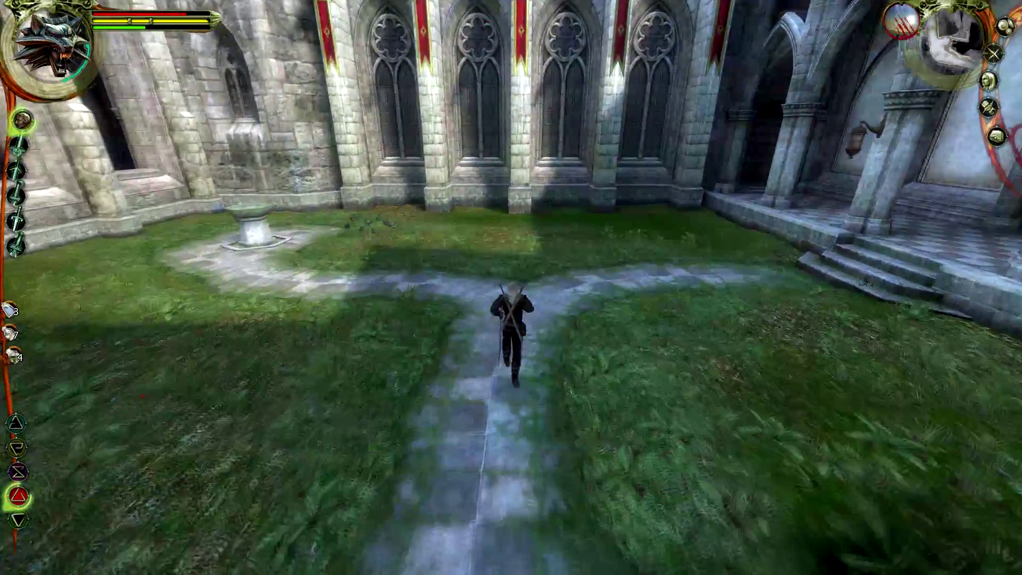
click(479, 436)
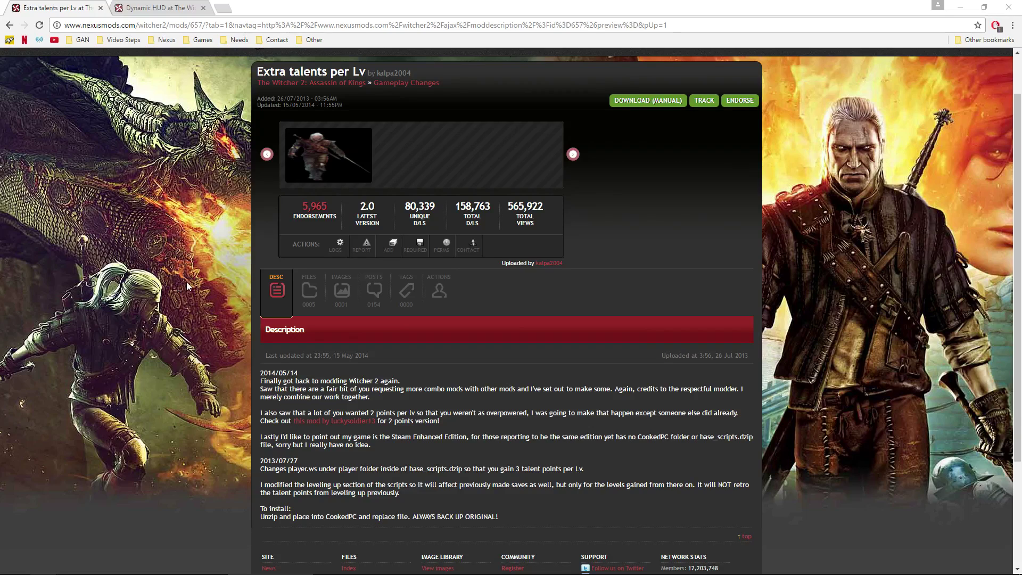
Review the available files of the Extra talents per Lv and Dynamic HUD mods for The Witcher 2
click(308, 293)
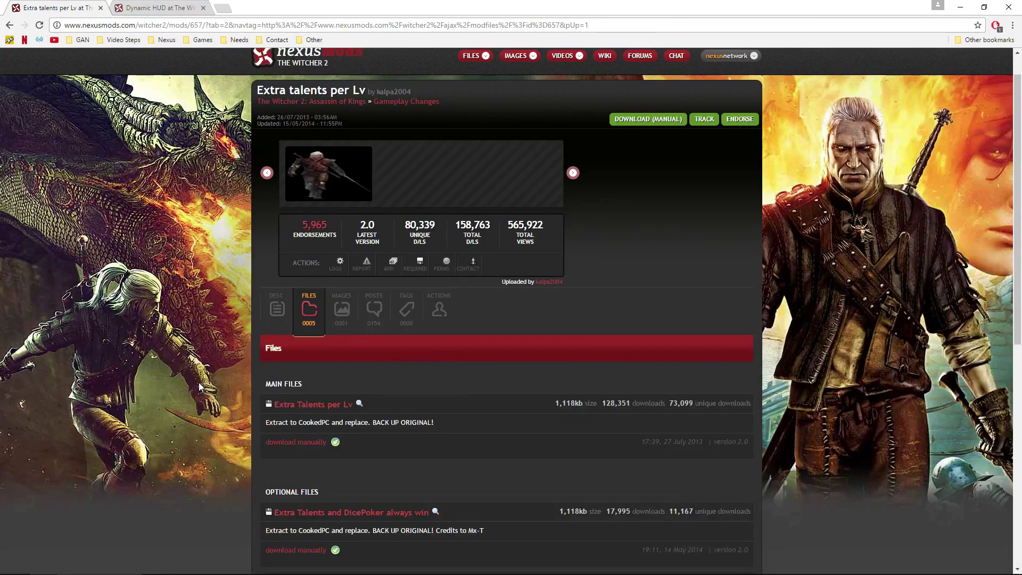
scroll(199, 386, down, 1)
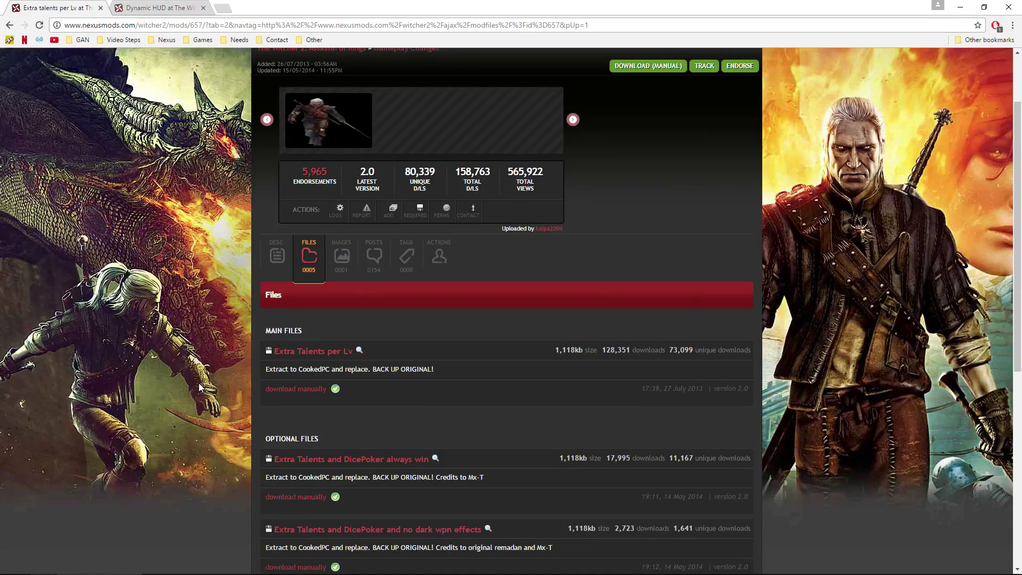
click(160, 8)
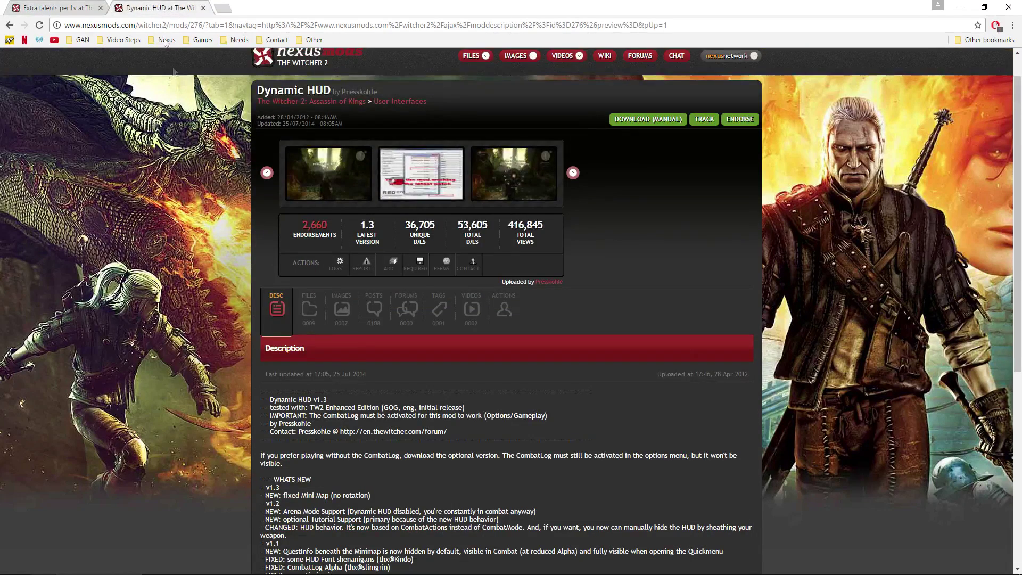
click(308, 315)
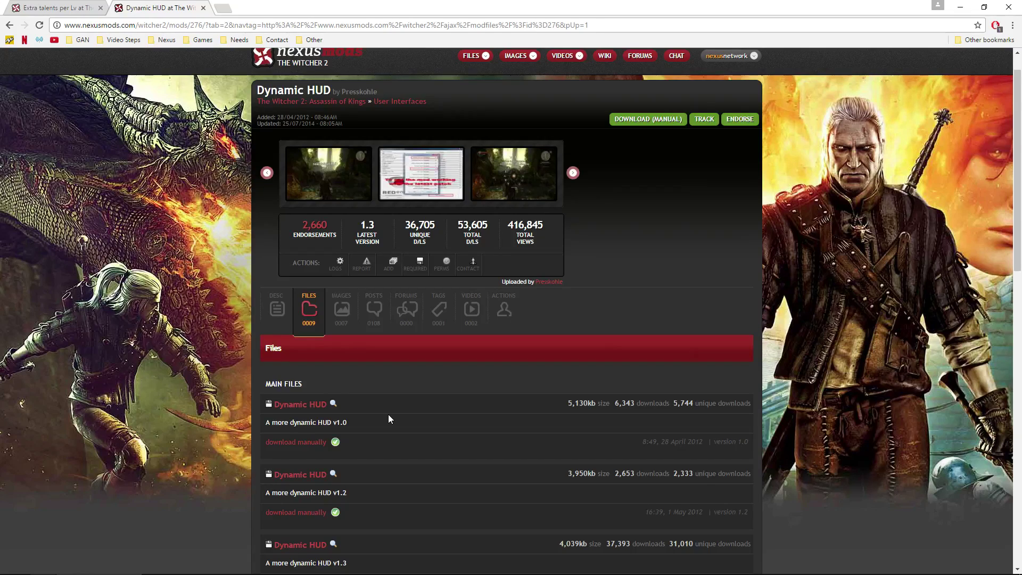
Download the main Extra Talents per Lv file manually from its mod page and dismiss the download notice
click(68, 11)
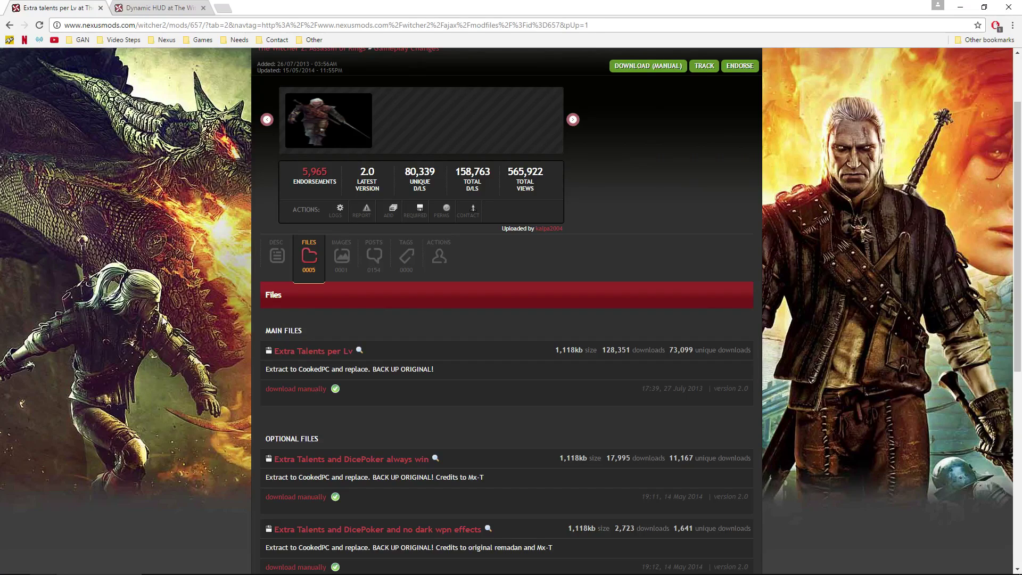
scroll(163, 318, up, 1)
scroll(163, 319, down, 2)
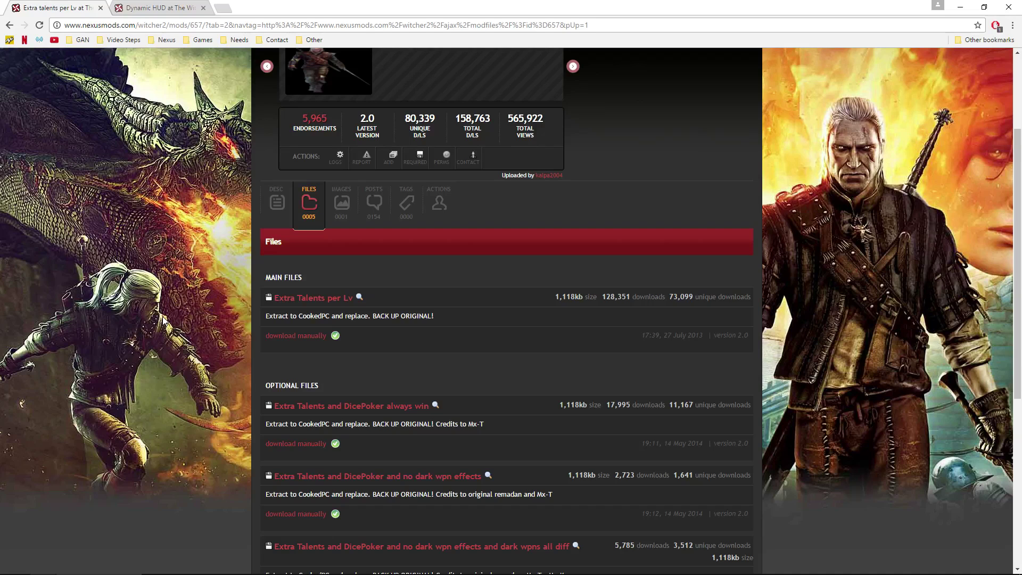
click(305, 337)
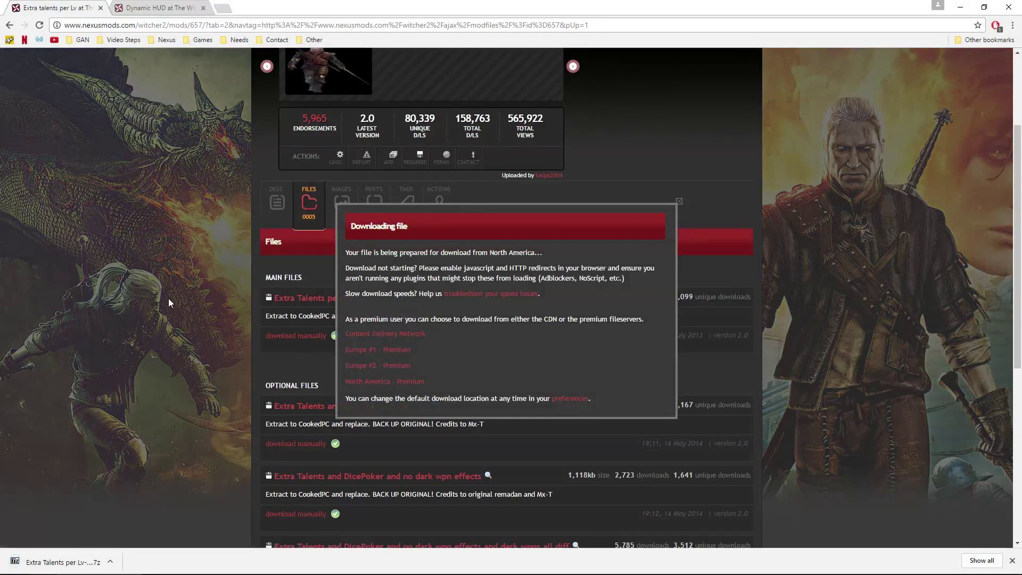
click(168, 298)
Open the downloaded Extra Talents per Lv archive and reposition its window over the browser
scroll(169, 299, down, 2)
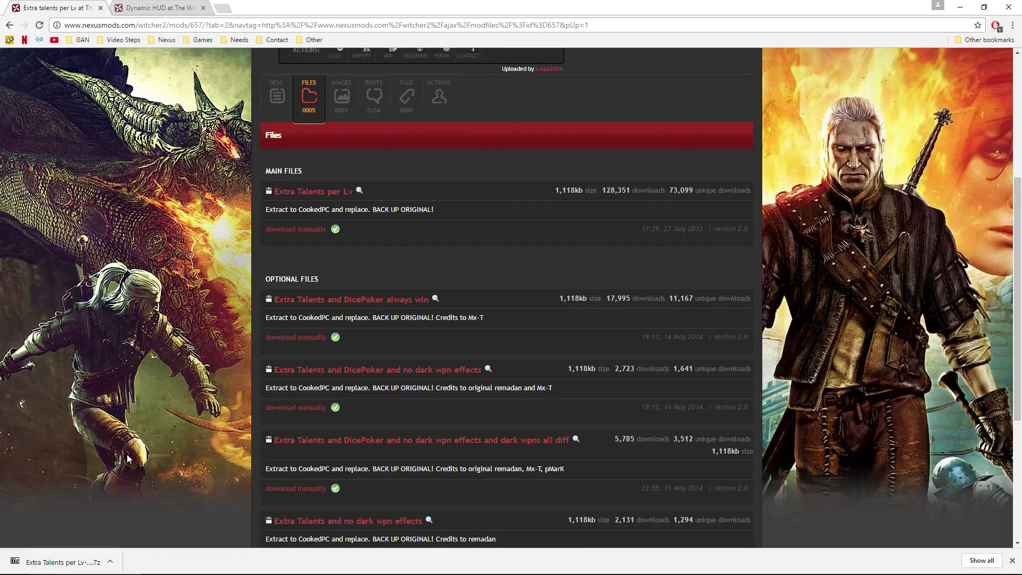
click(53, 561)
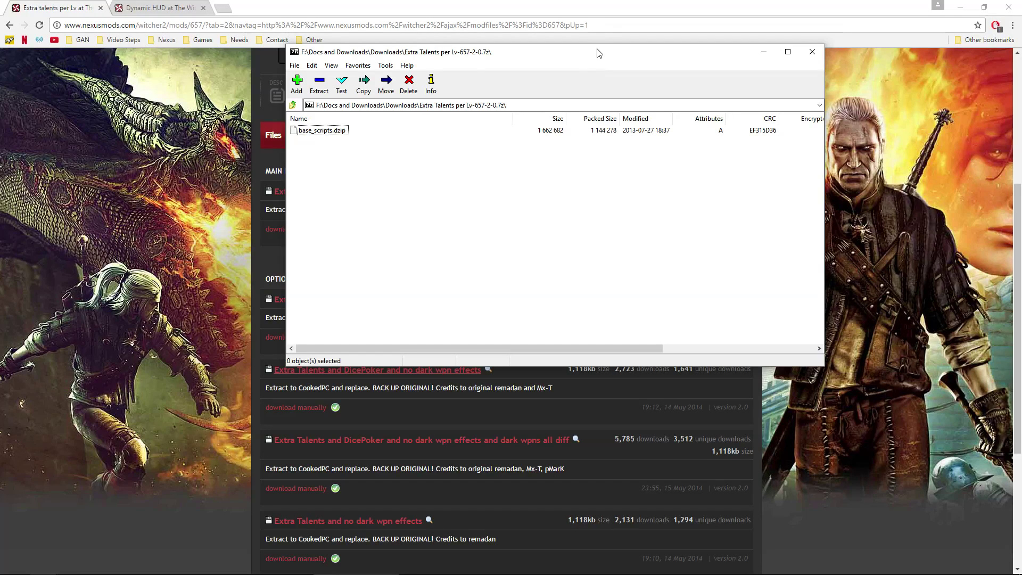
drag(591, 57, 732, 158)
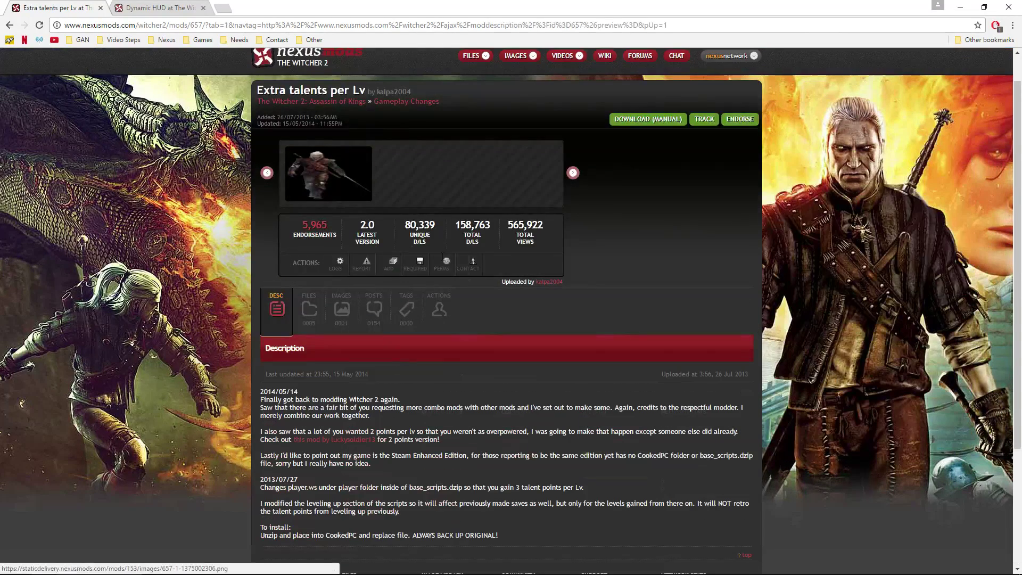
Read the install instructions in the Extra Talents per Lv mod description
scroll(252, 383, down, 2)
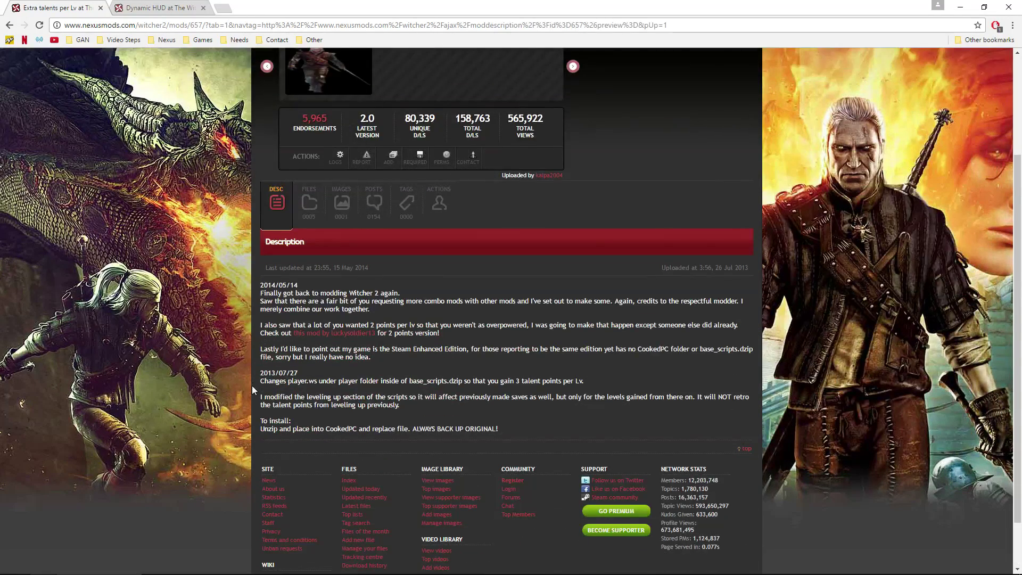
drag(260, 430, 499, 429)
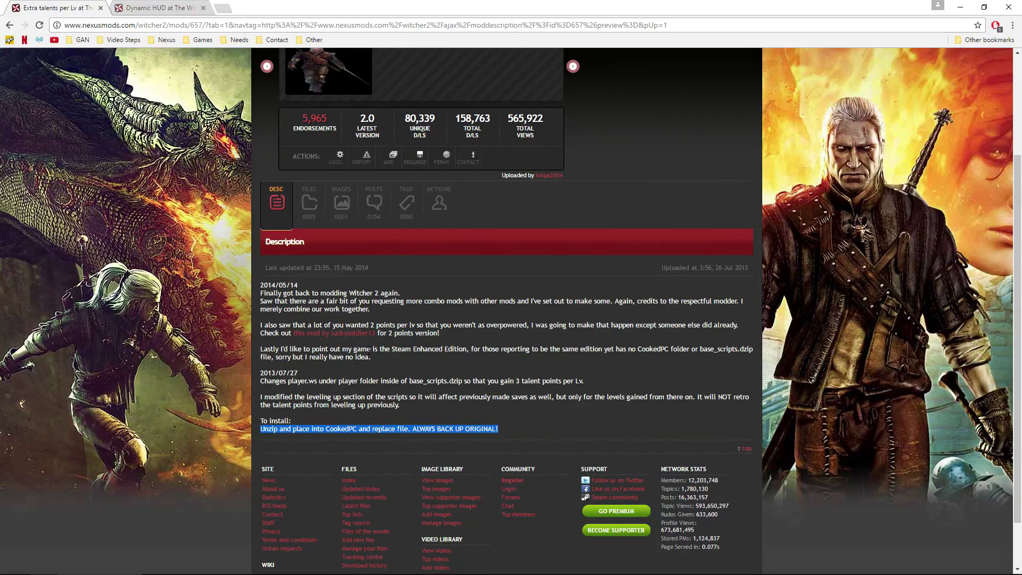
click(375, 430)
drag(372, 429, 408, 427)
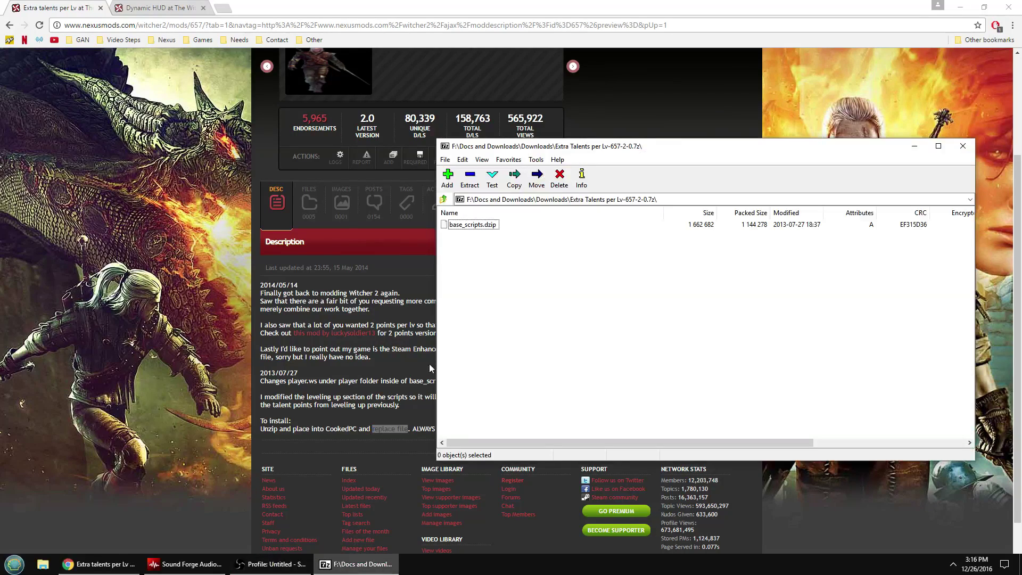
Open the CookedPC folder inside the witcher 2 game folder and arrange it beside the Extra Talents per Lv archive
drag(739, 151, 769, 107)
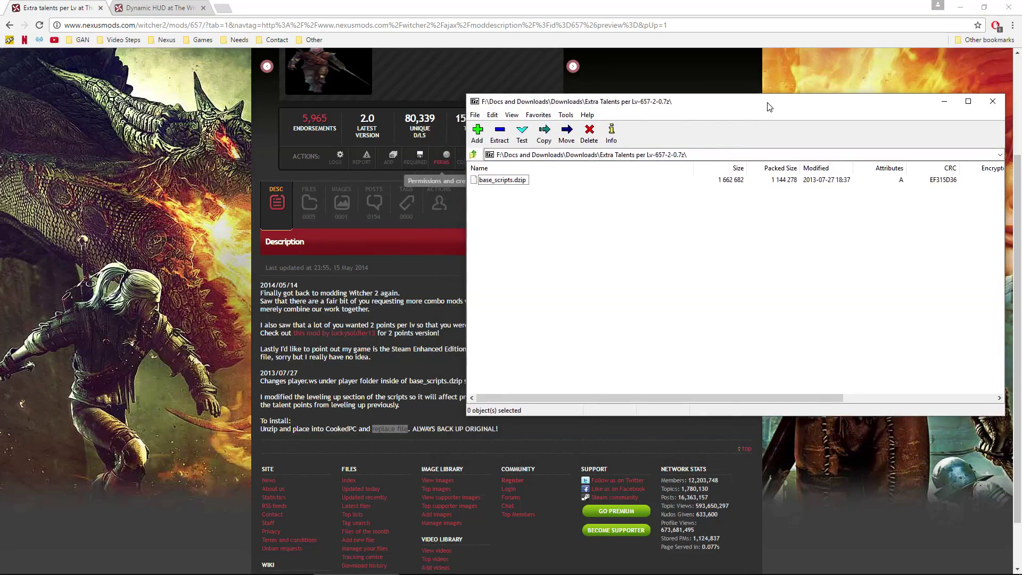
click(44, 567)
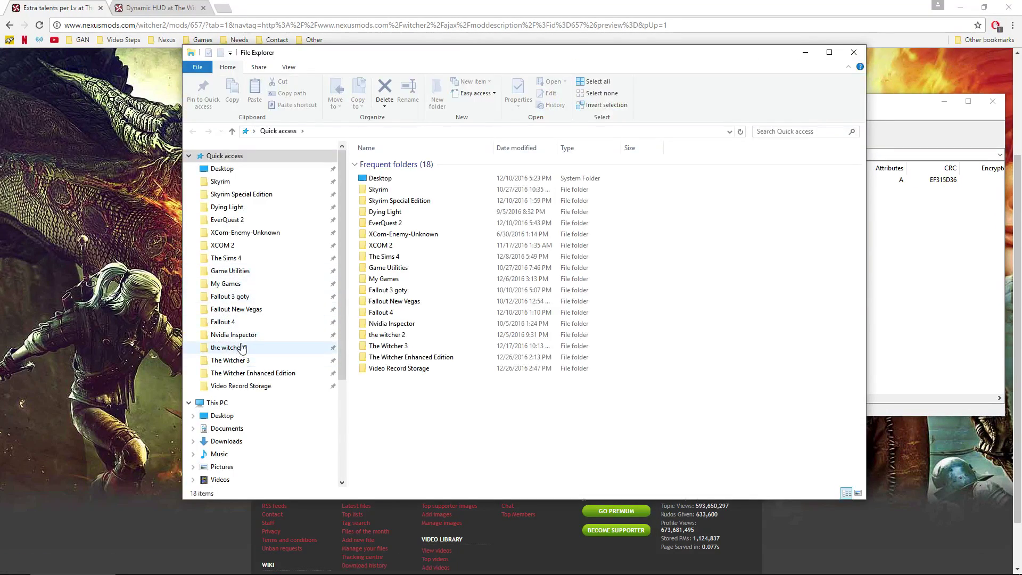
click(242, 348)
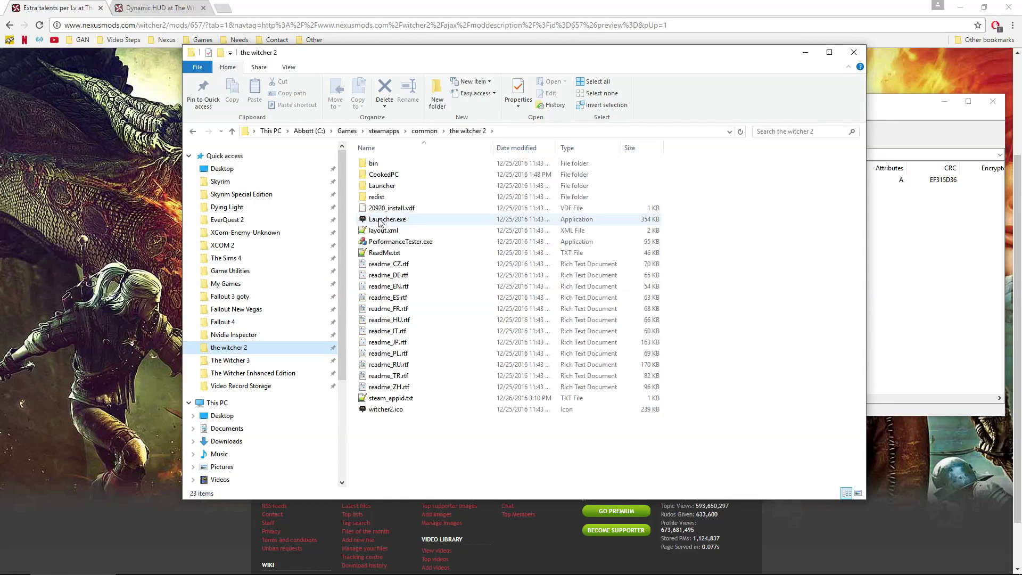
double_click(383, 175)
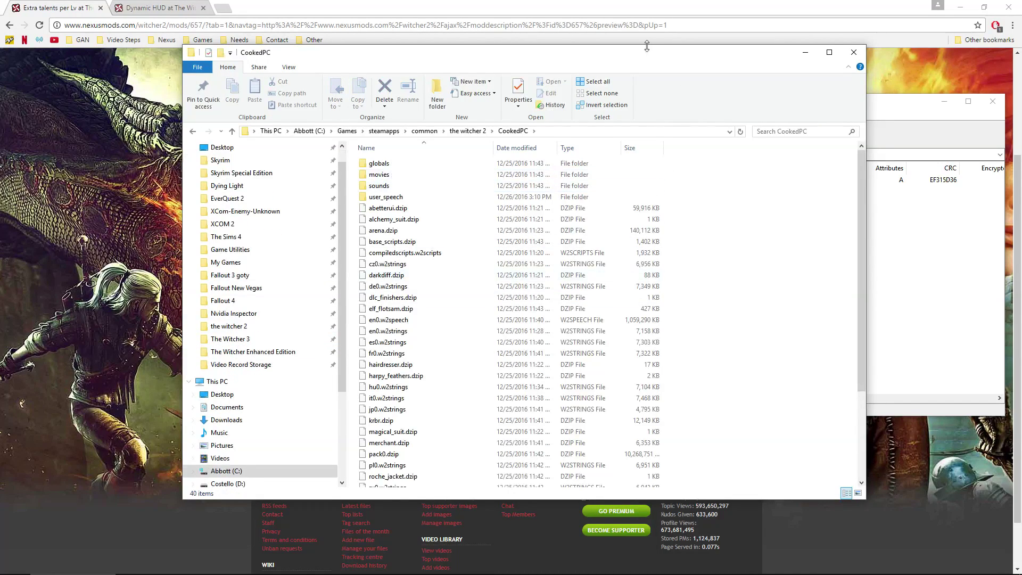
drag(634, 58, 402, 65)
click(655, 101)
drag(655, 101, 699, 101)
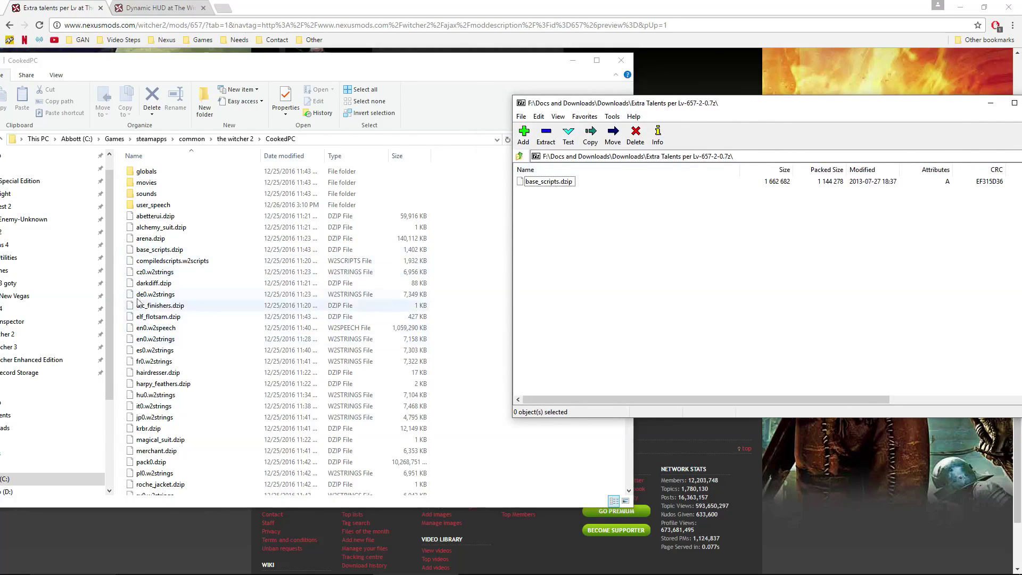
Back up the original base_scripts.dzip in CookedPC by renaming it to base_scripts.dzip.bak
click(162, 155)
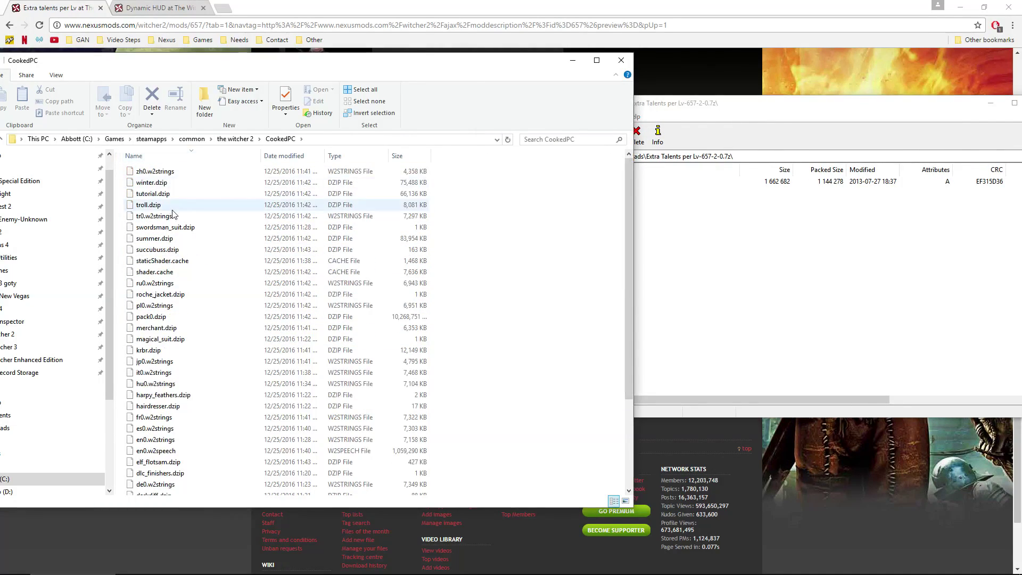
click(163, 155)
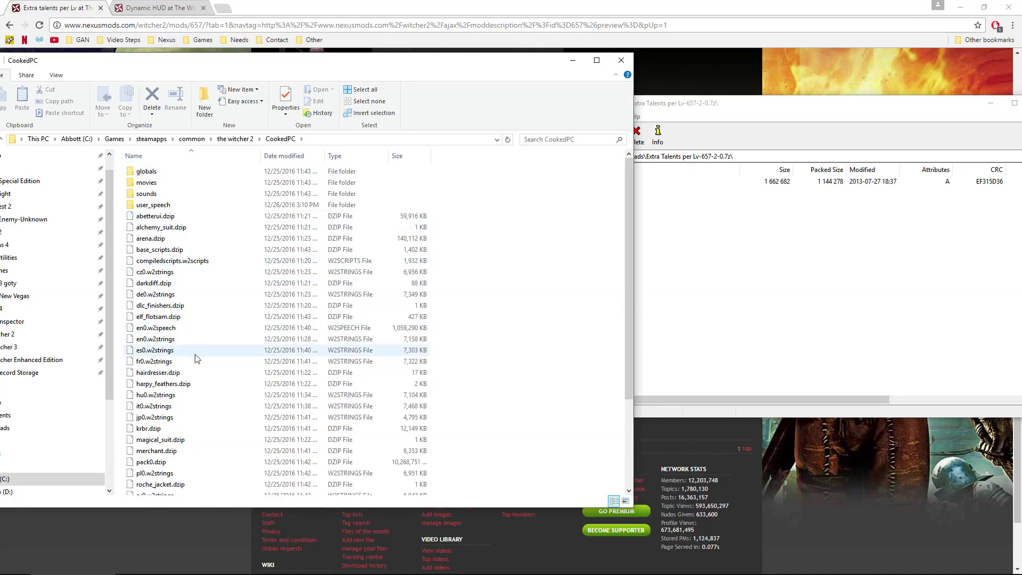
click(168, 251)
right_click(168, 250)
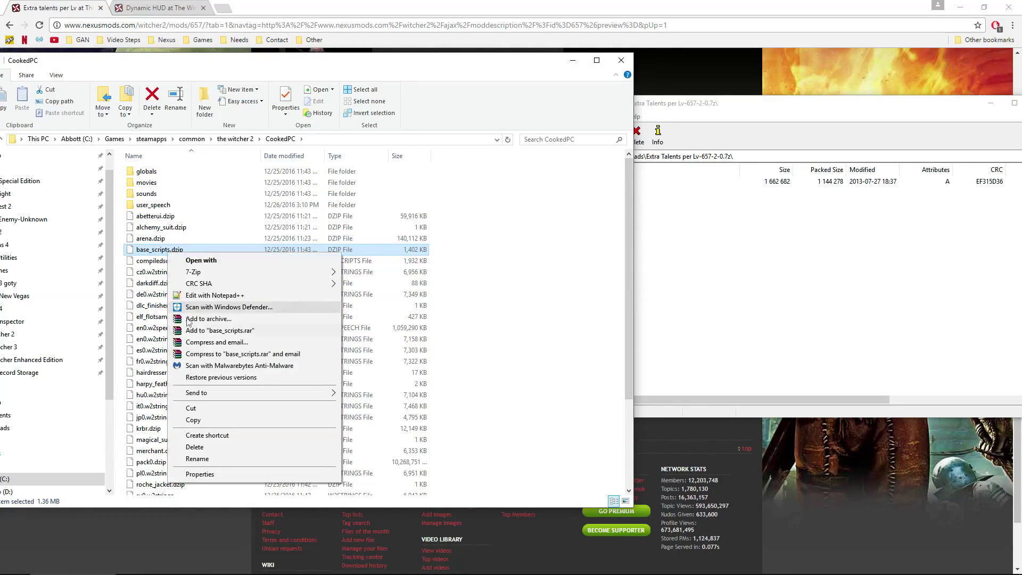
click(194, 461)
click(185, 250)
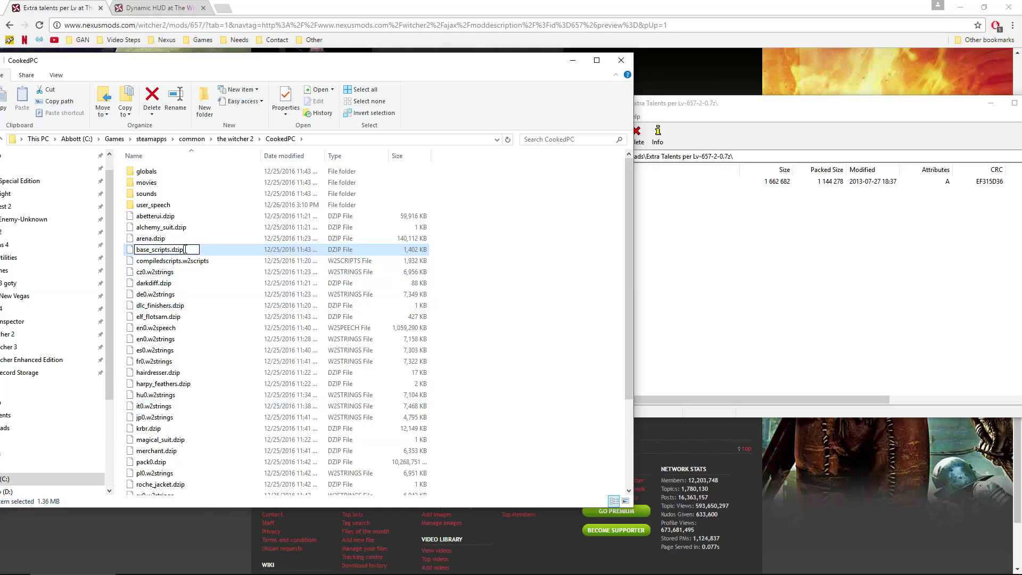
text(.bak)
key(Return)
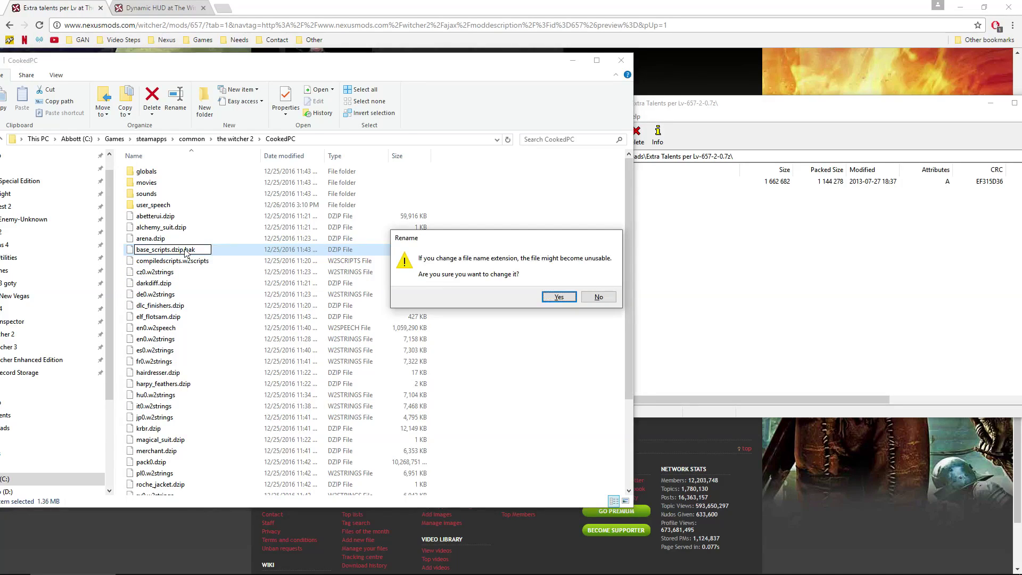
click(566, 298)
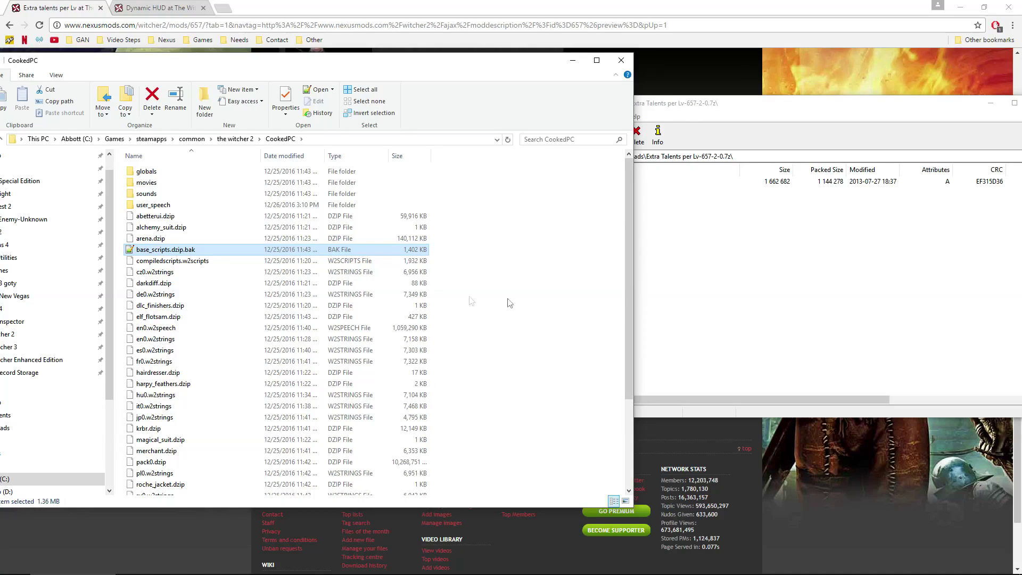
Extract base_scripts.dzip from the Extra Talents per Lv archive into the CookedPC folder and close the archive
click(754, 274)
drag(541, 186, 481, 301)
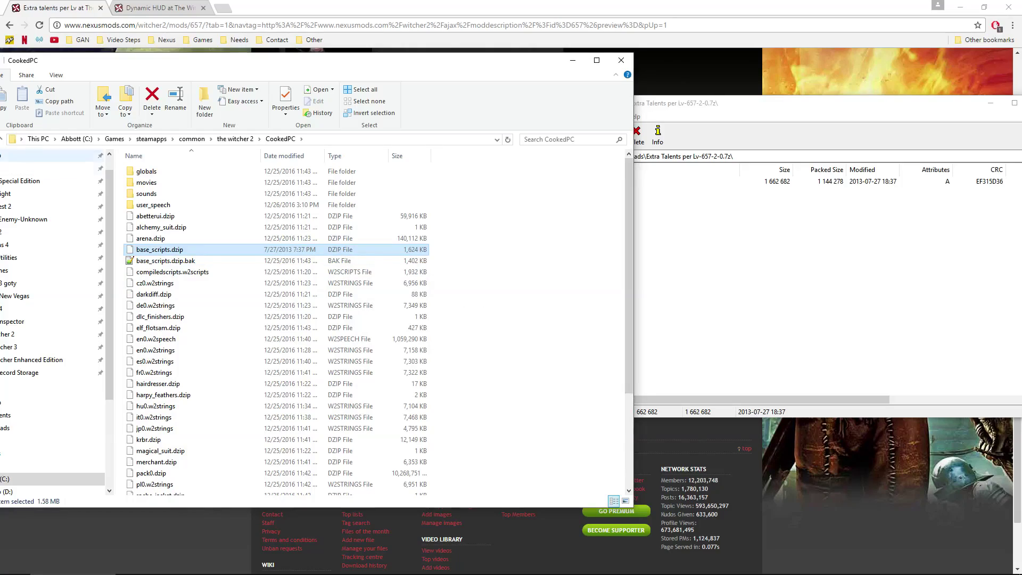
drag(366, 63, 556, 80)
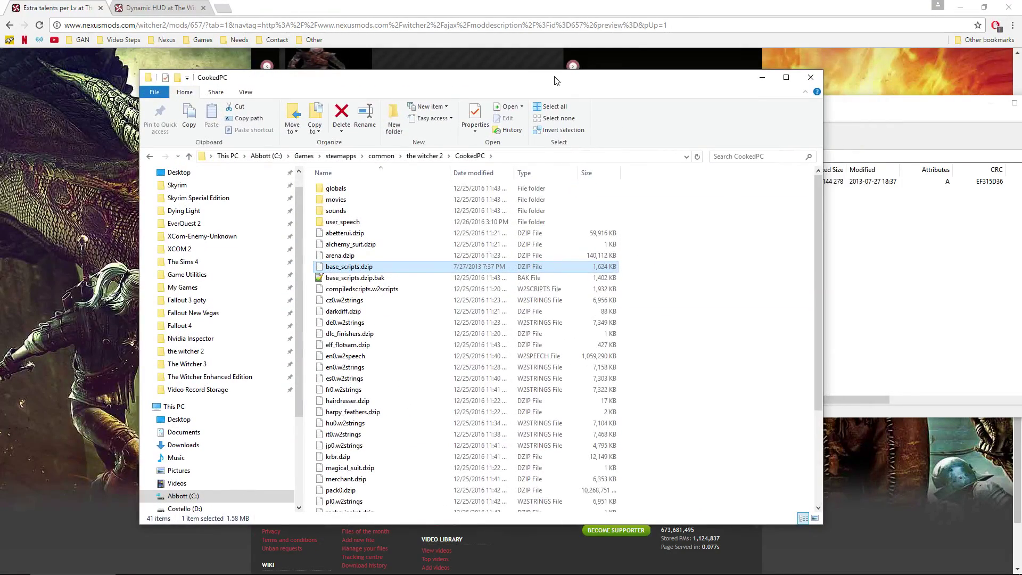
click(923, 241)
drag(950, 108, 828, 111)
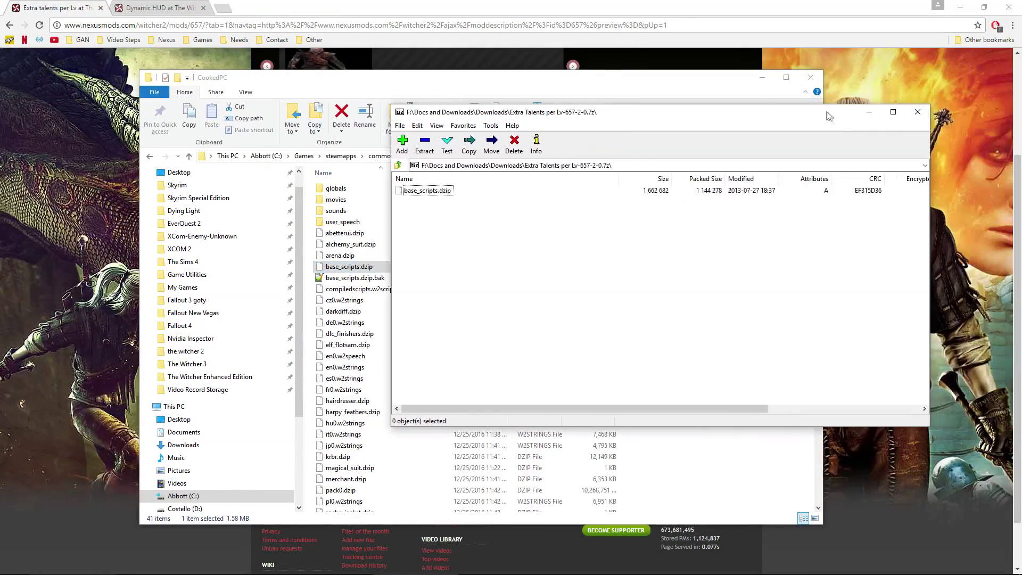
click(918, 110)
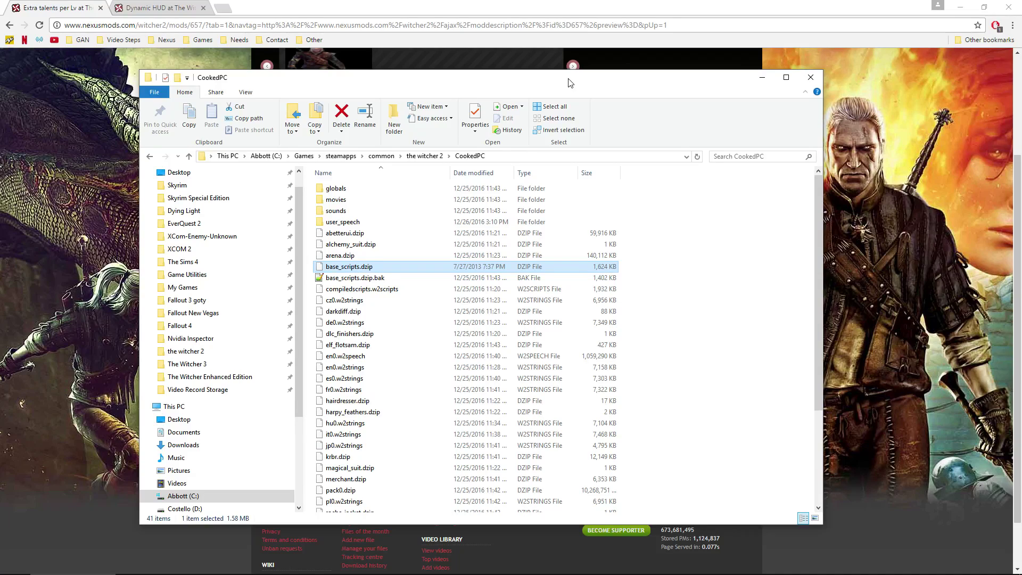
click(695, 287)
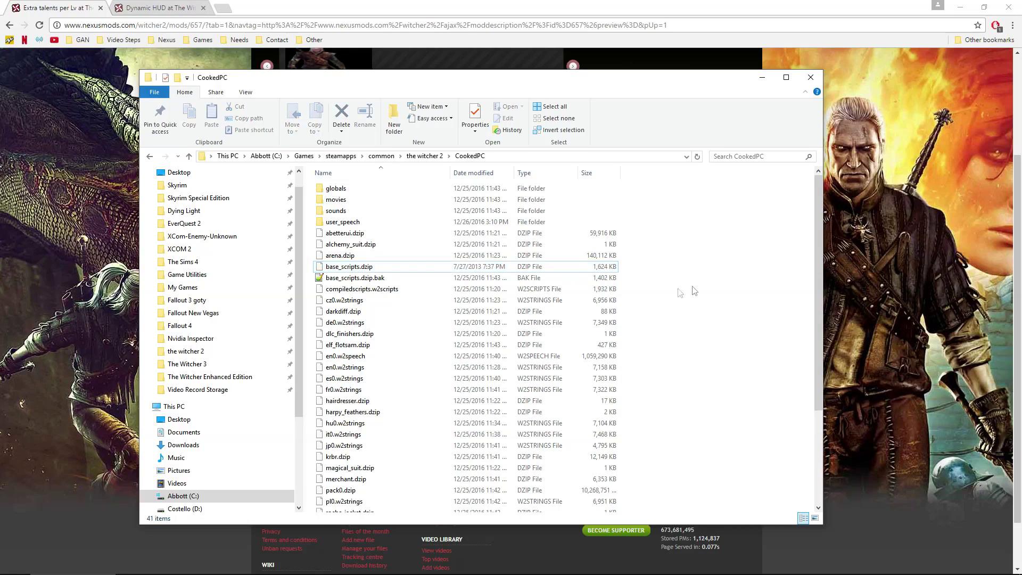
Review the note about the 2-points-per-level version in the Extra Talents per Lv description and close that mod's page
click(53, 352)
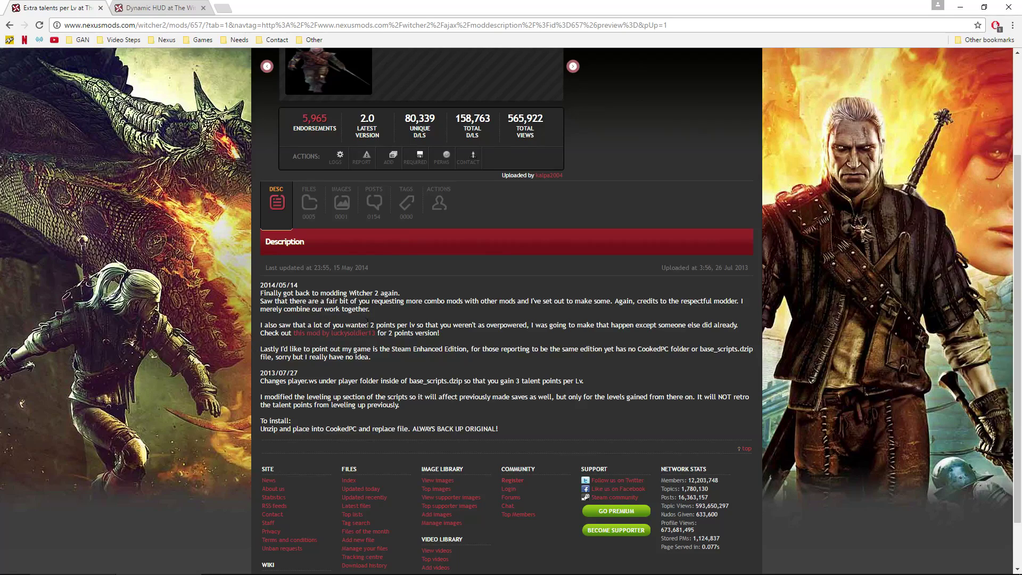
drag(370, 325, 452, 332)
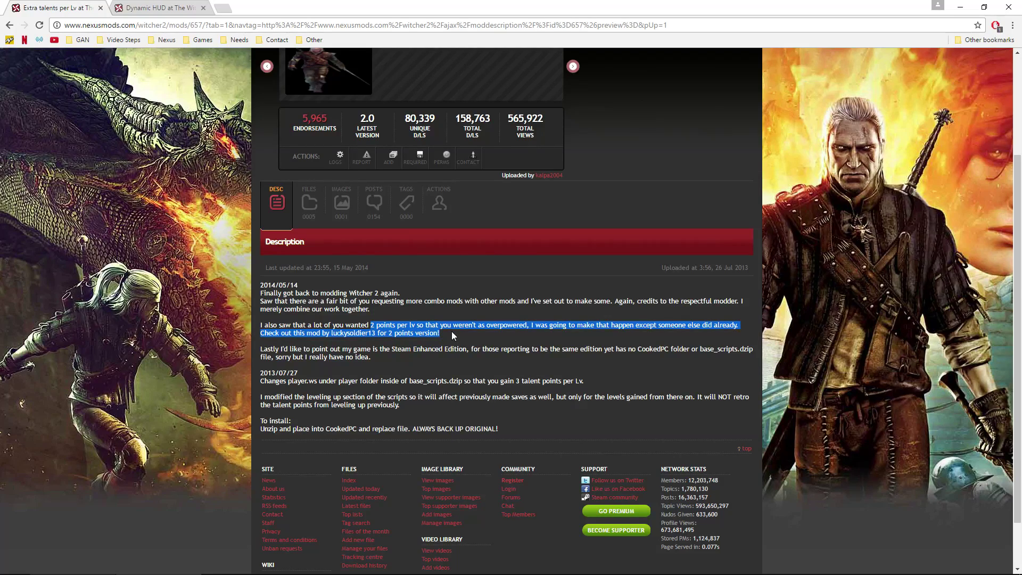
click(453, 335)
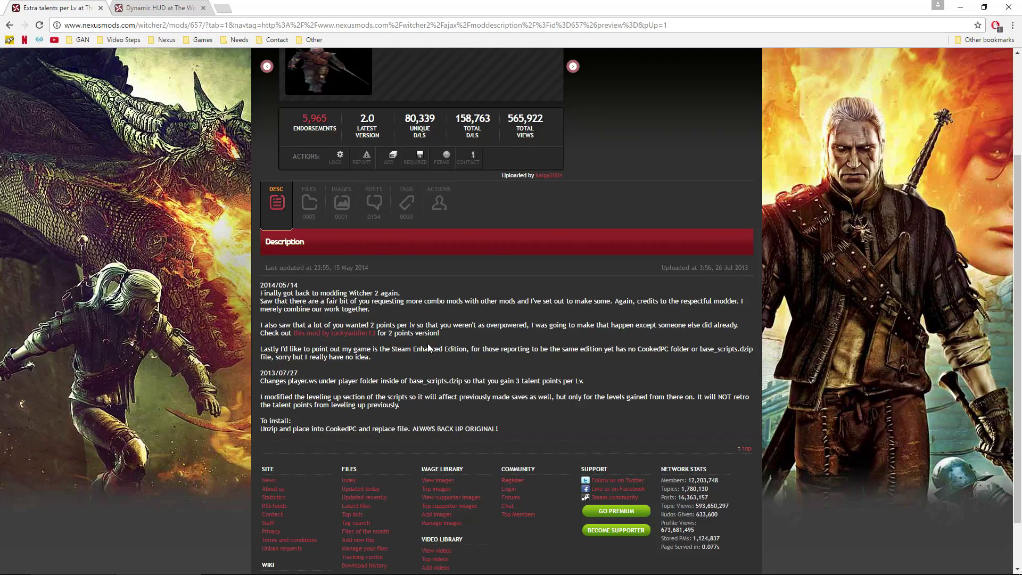
scroll(448, 356, up, 3)
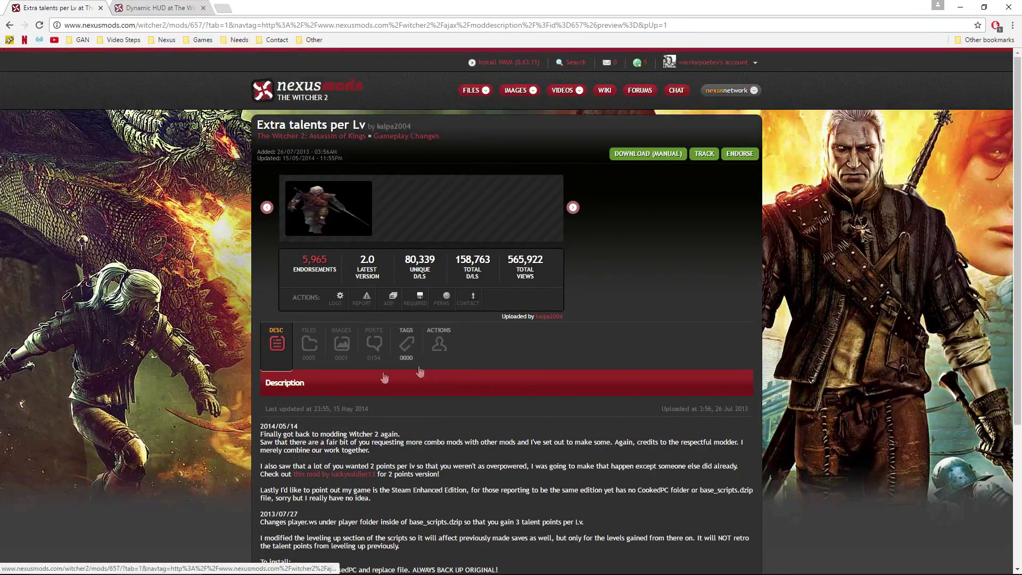
scroll(217, 348, down, 1)
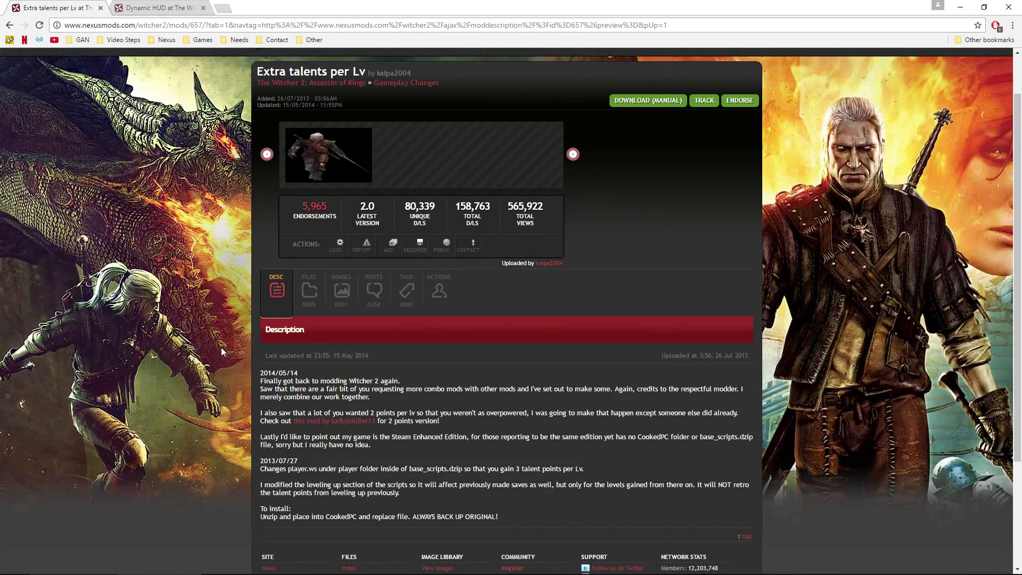
scroll(229, 348, down, 2)
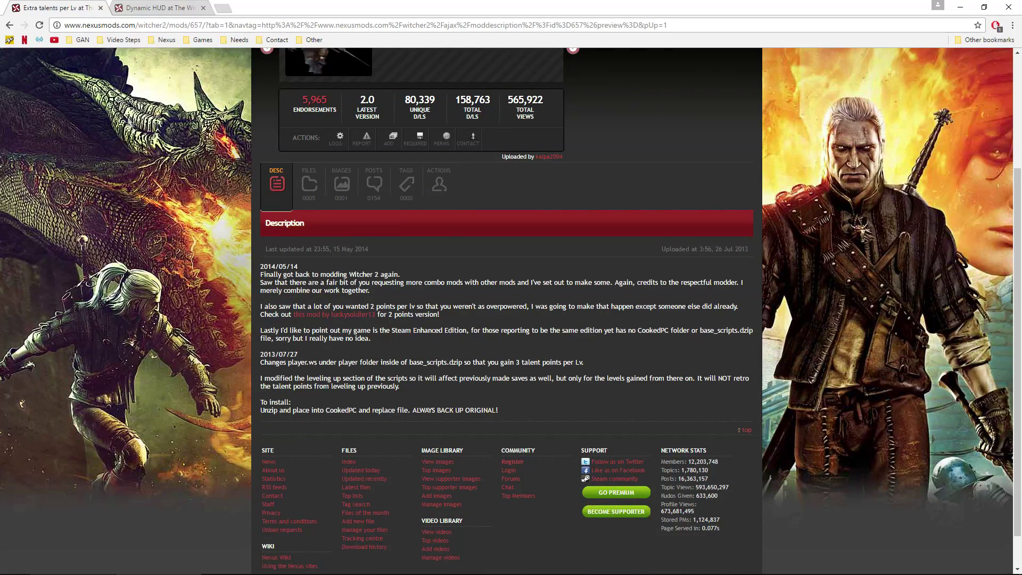
click(100, 8)
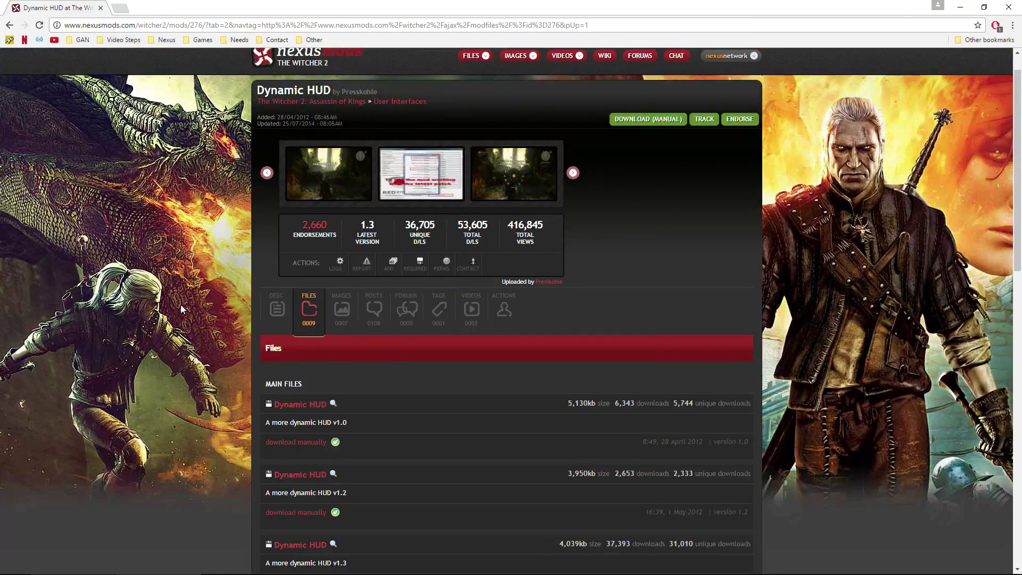
Read the Dynamic HUD mod description, including its CombatLog requirement and its install and uninstall instructions
click(269, 313)
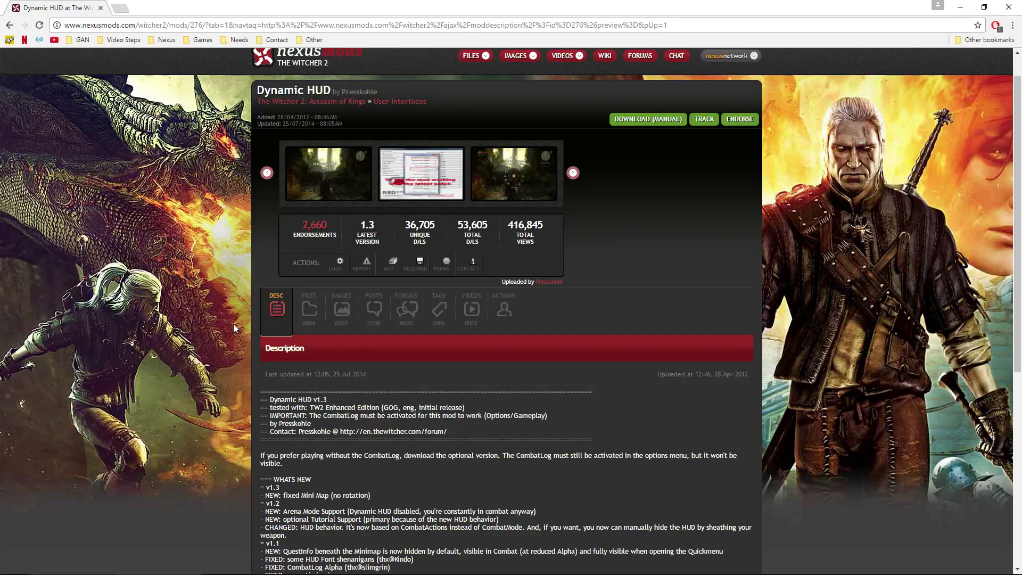
scroll(182, 369, down, 3)
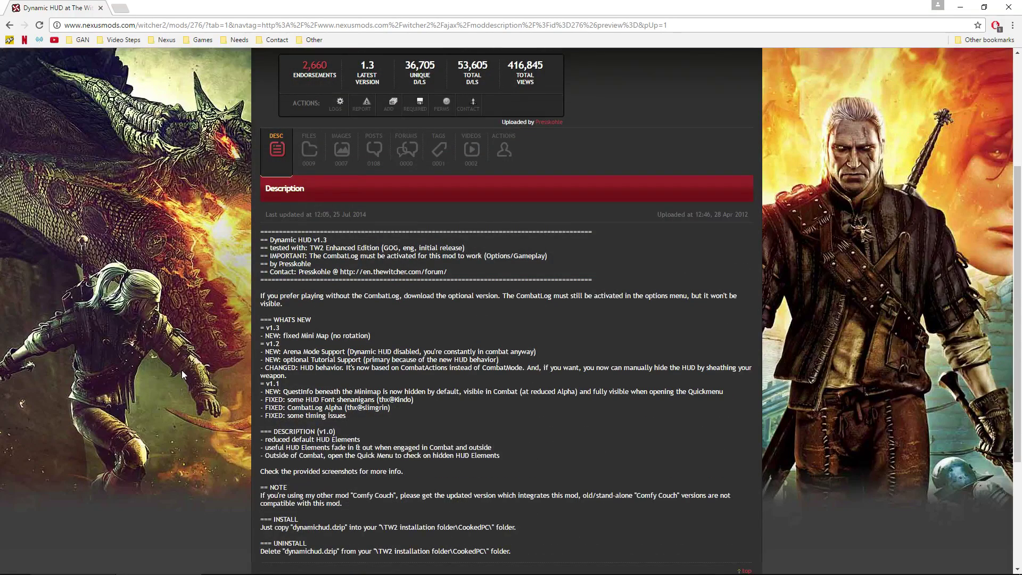
scroll(188, 373, up, 2)
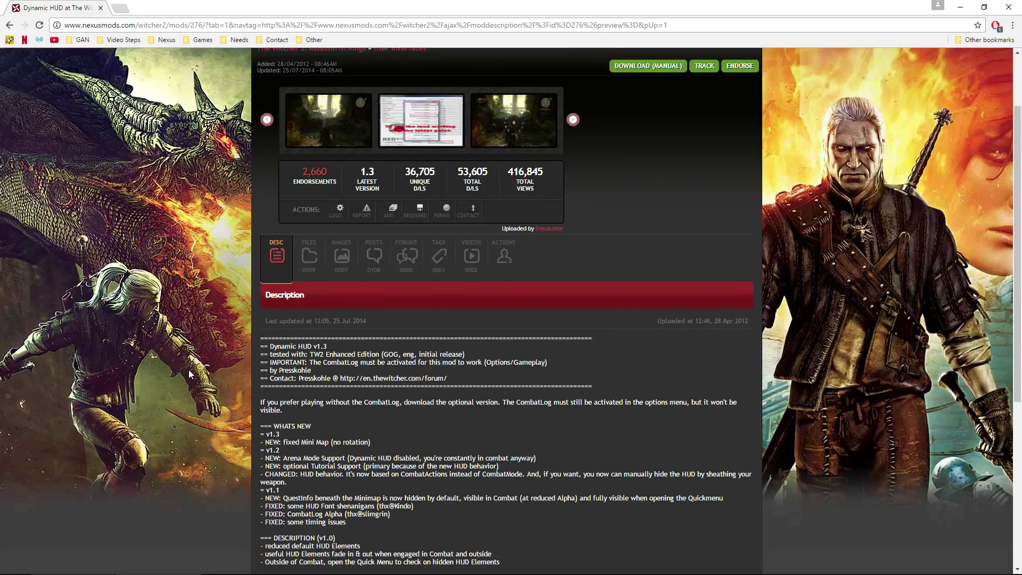
scroll(189, 374, up, 2)
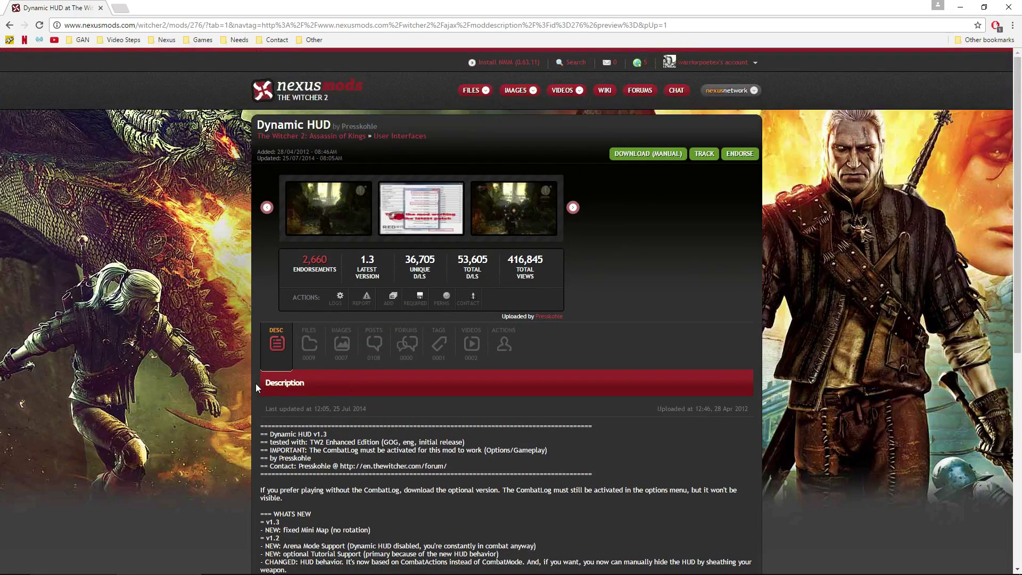
scroll(255, 384, down, 4)
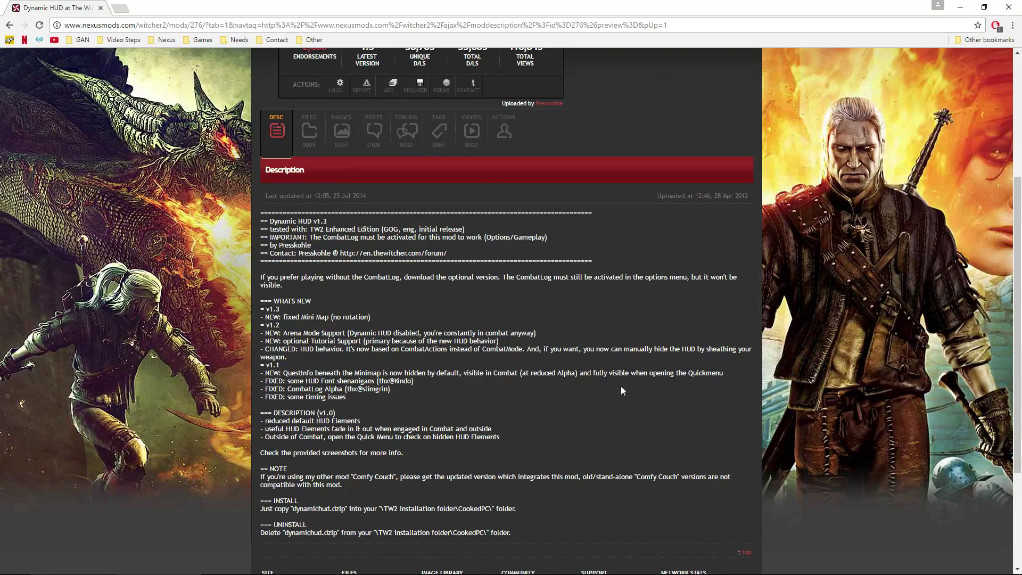
Compare the main and optional Dynamic HUD files, checking the fixed mini map ACT 1 version and the main v1.3 file
click(309, 131)
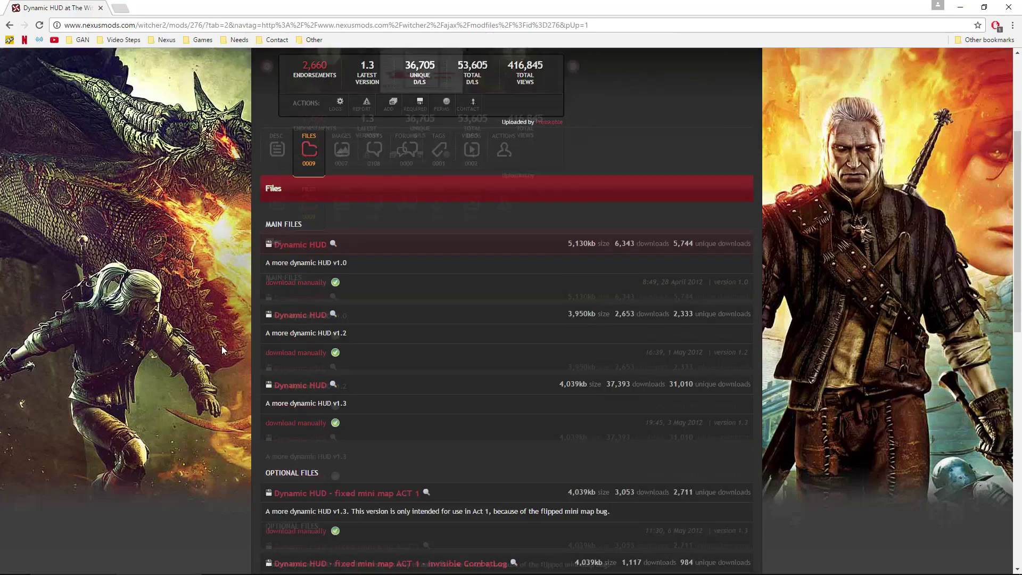
scroll(223, 349, down, 4)
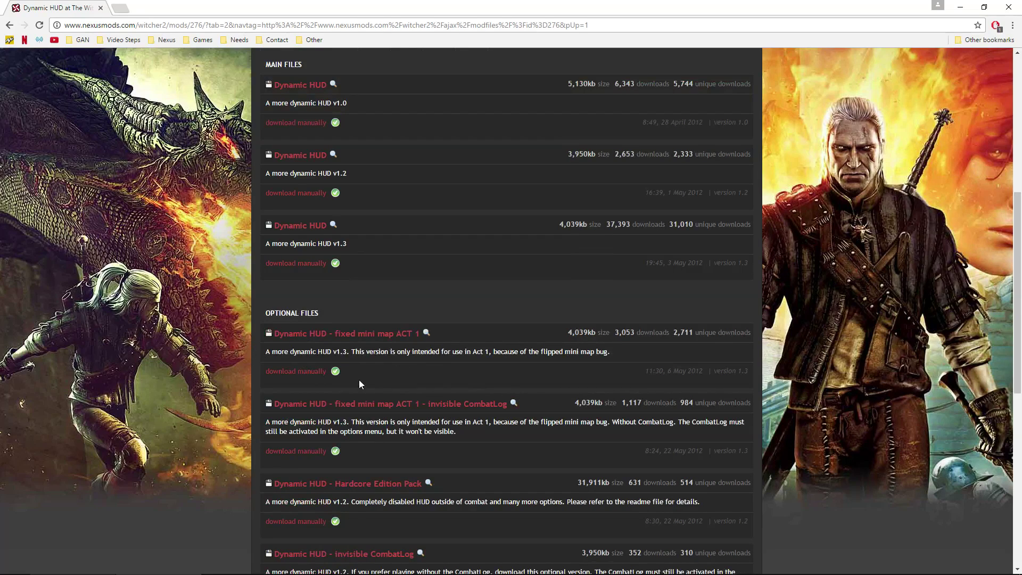
drag(361, 351, 249, 331)
click(210, 318)
drag(365, 266, 264, 233)
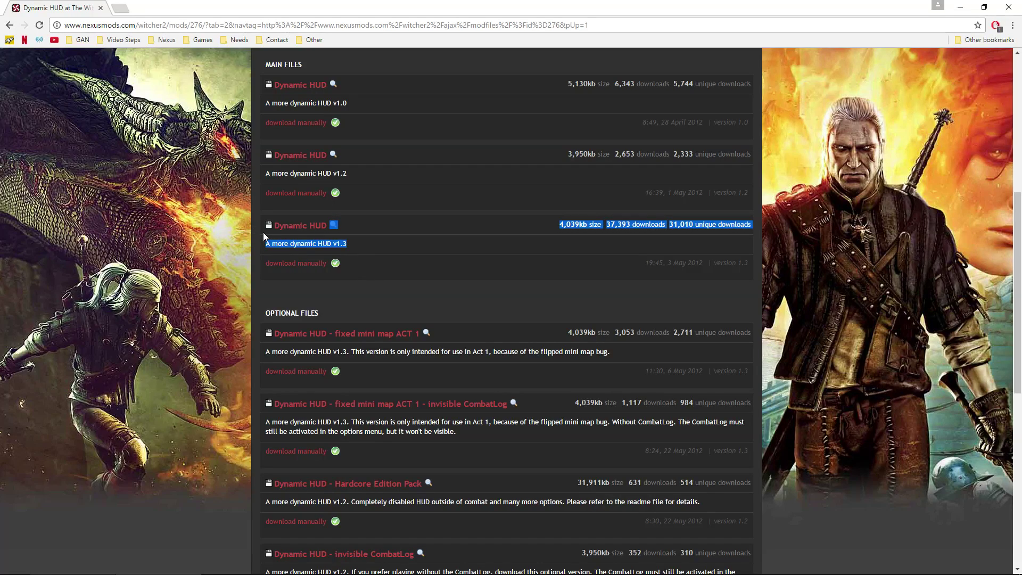
click(420, 279)
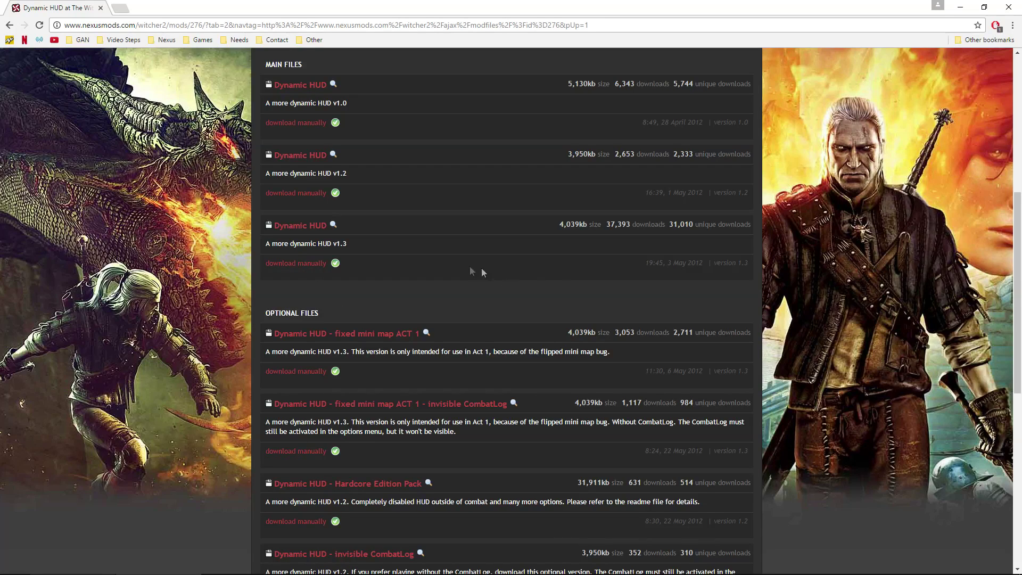
Download the optional Dynamic HUD - fixed mini map ACT 1 file, open its archive and dismiss the WinRAR licence reminder
click(296, 371)
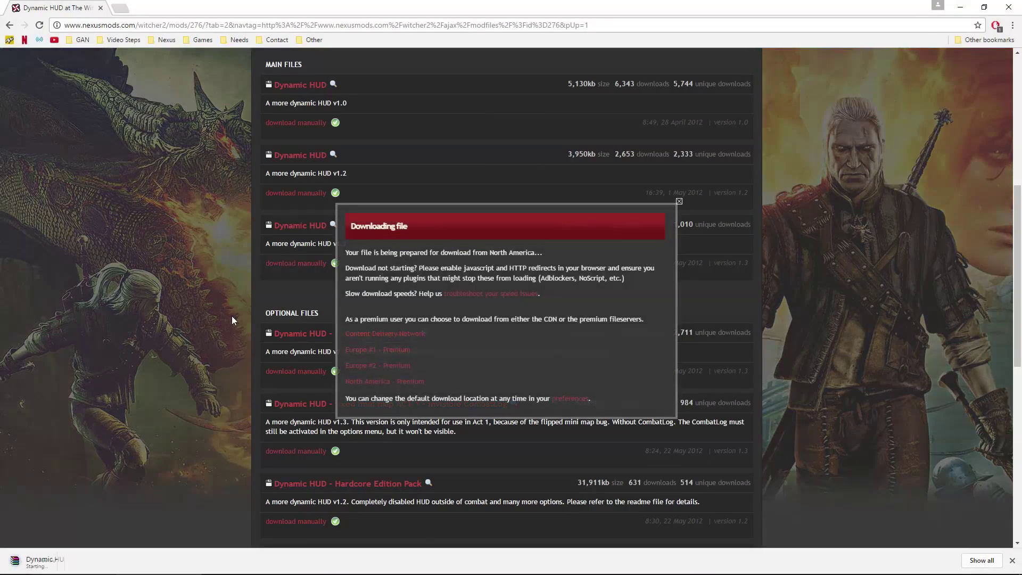
click(40, 561)
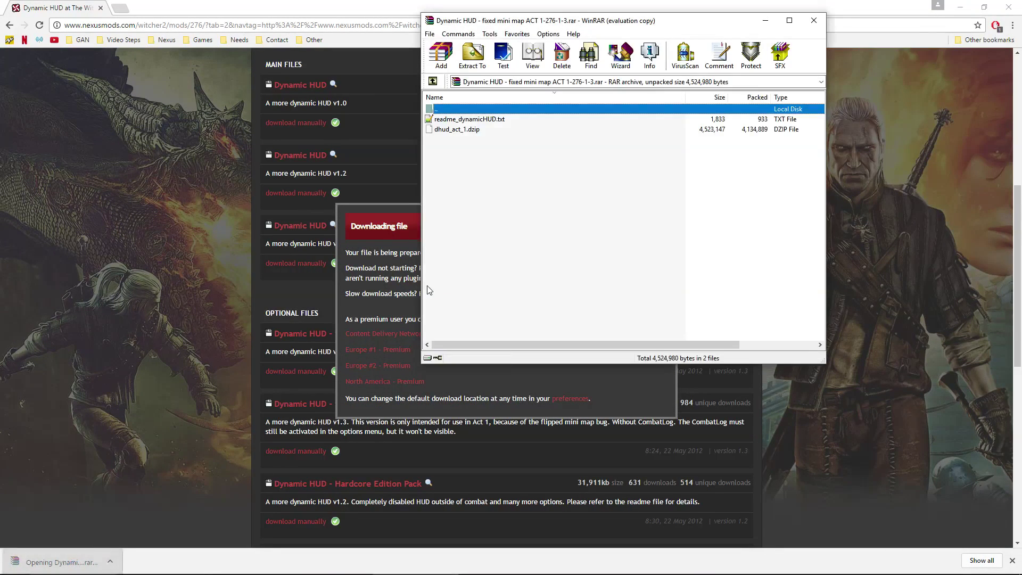
click(467, 131)
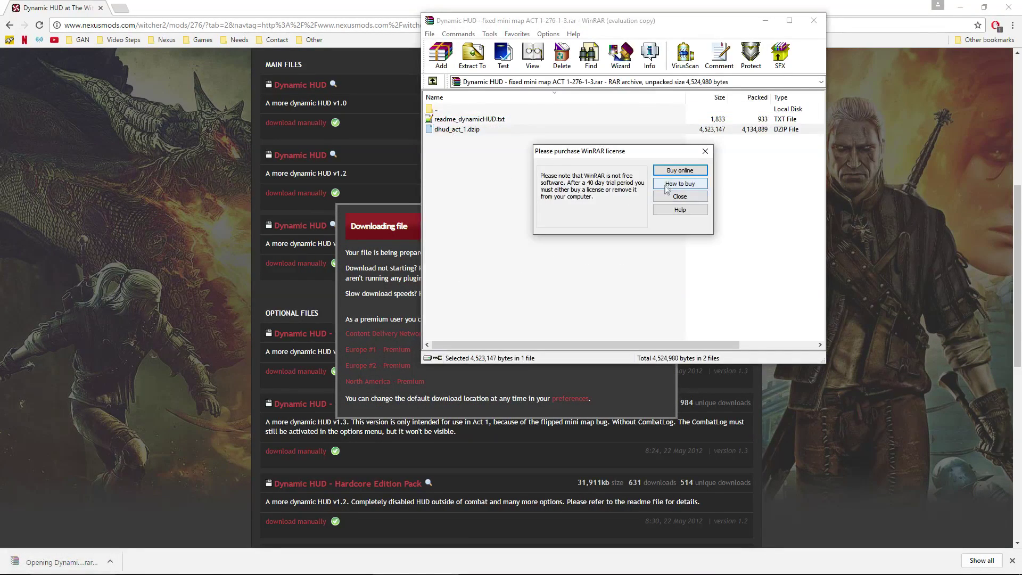
click(667, 196)
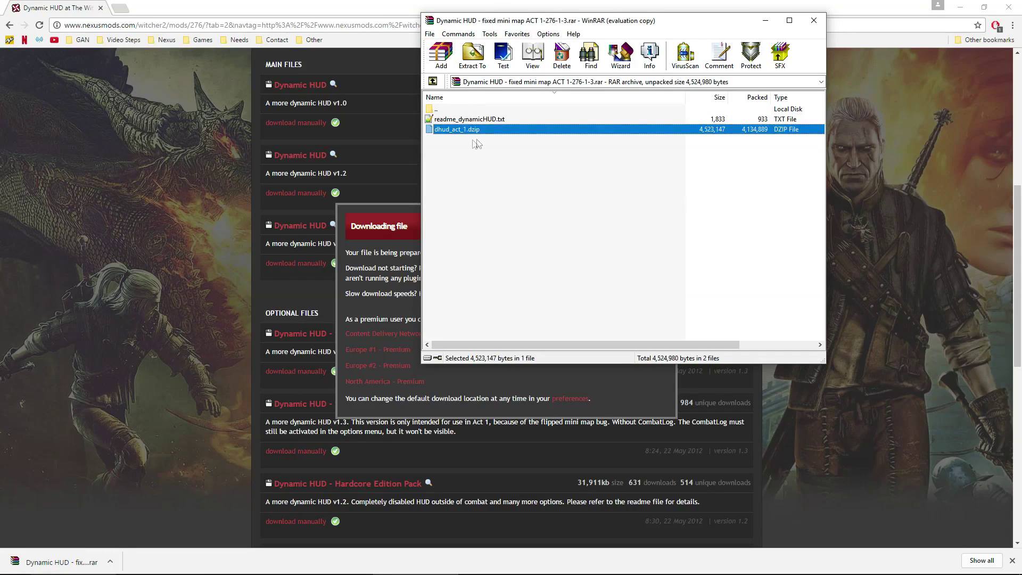
Compare dhud_act_1.dzip in the fixed mini map ACT 1 archive with dynamichud.dzip in the main archive, and close the ACT 1 archive
mouse_move(492, 571)
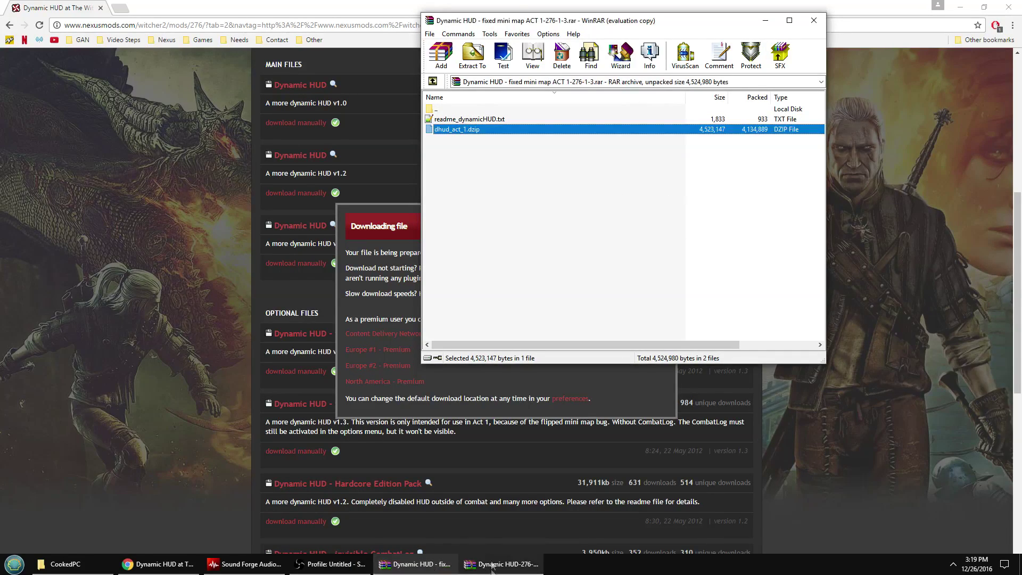
click(492, 571)
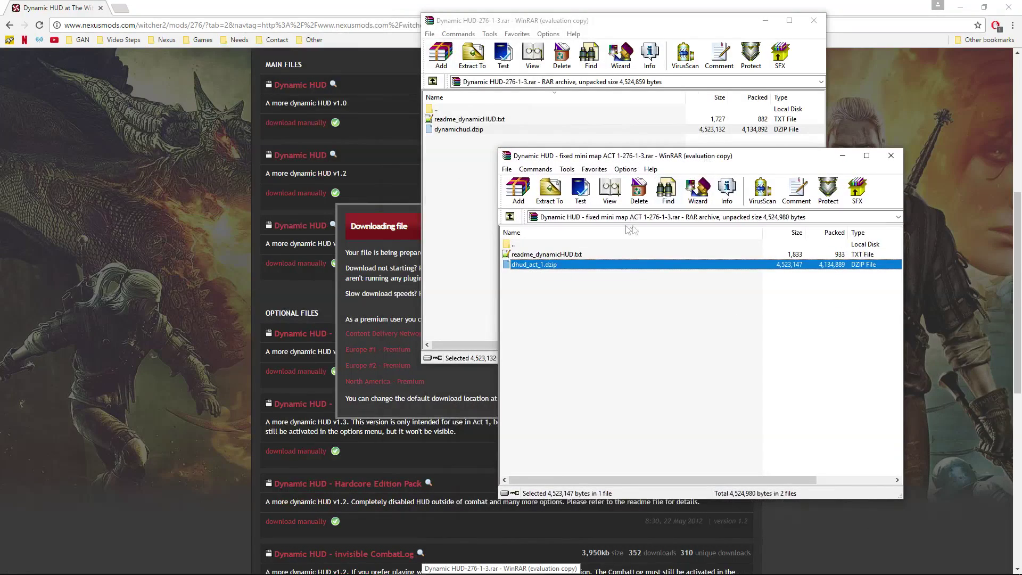
click(566, 293)
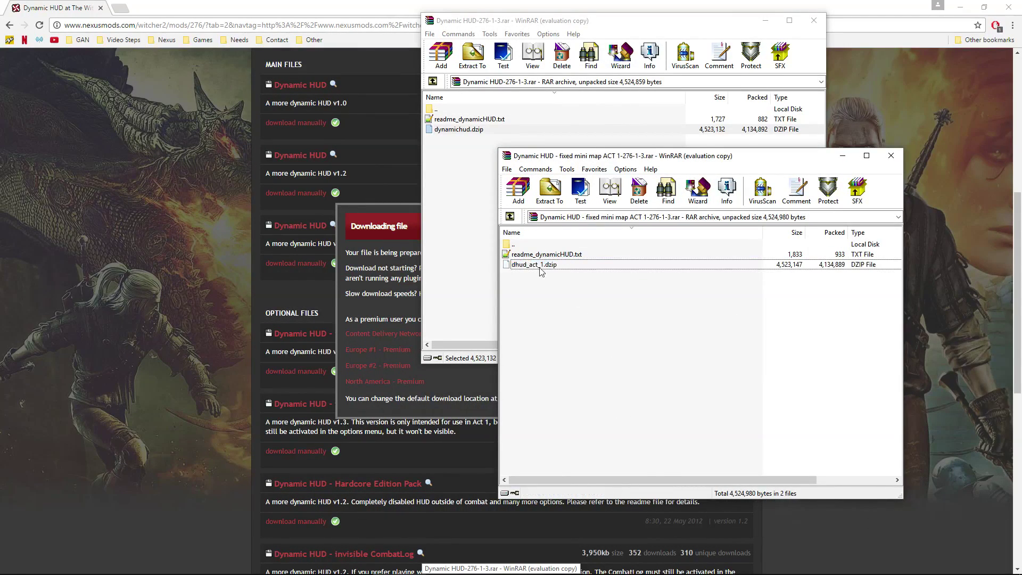
click(305, 384)
click(685, 209)
drag(396, 352, 267, 333)
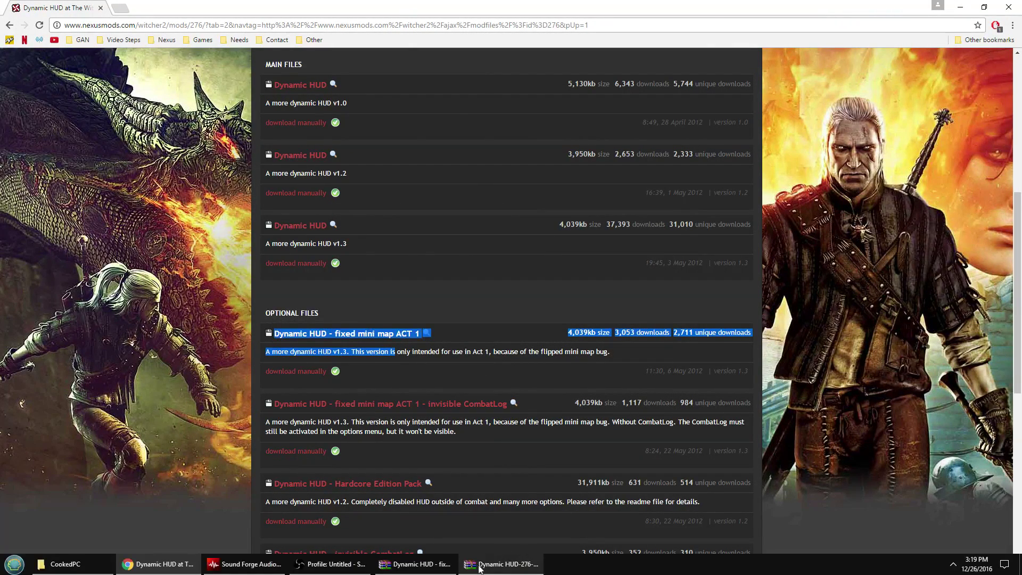
click(481, 567)
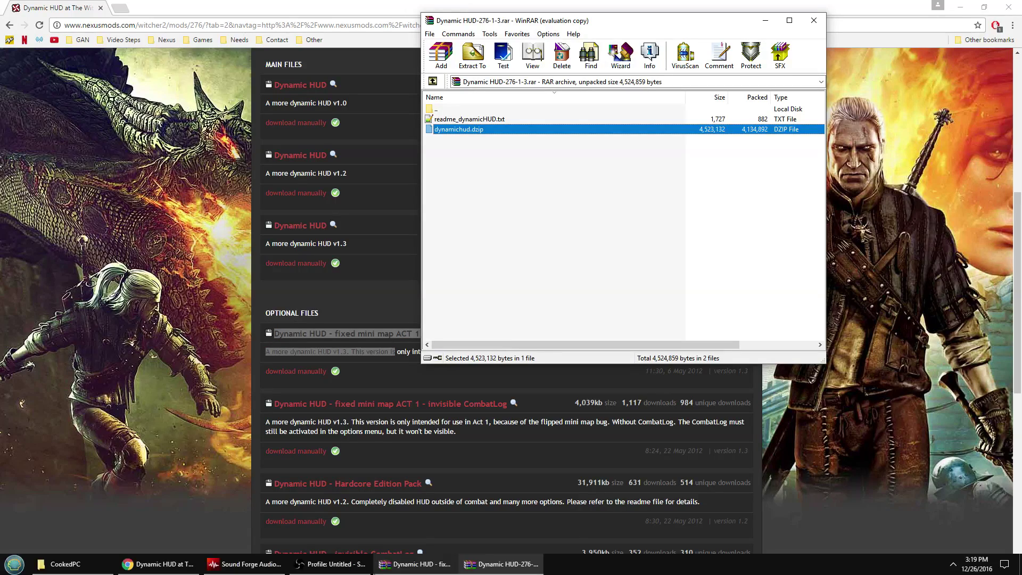
click(414, 563)
click(560, 266)
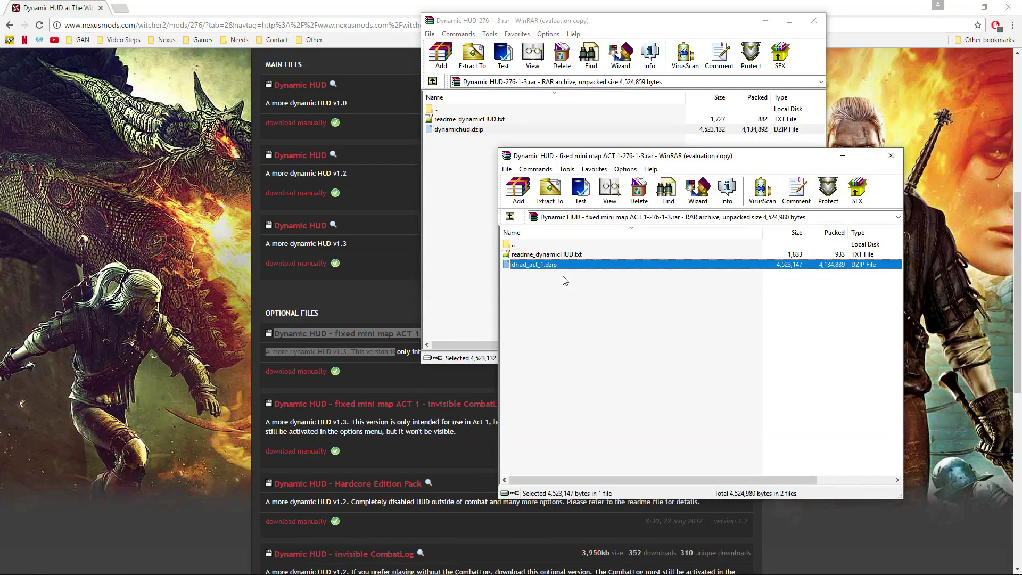
click(891, 156)
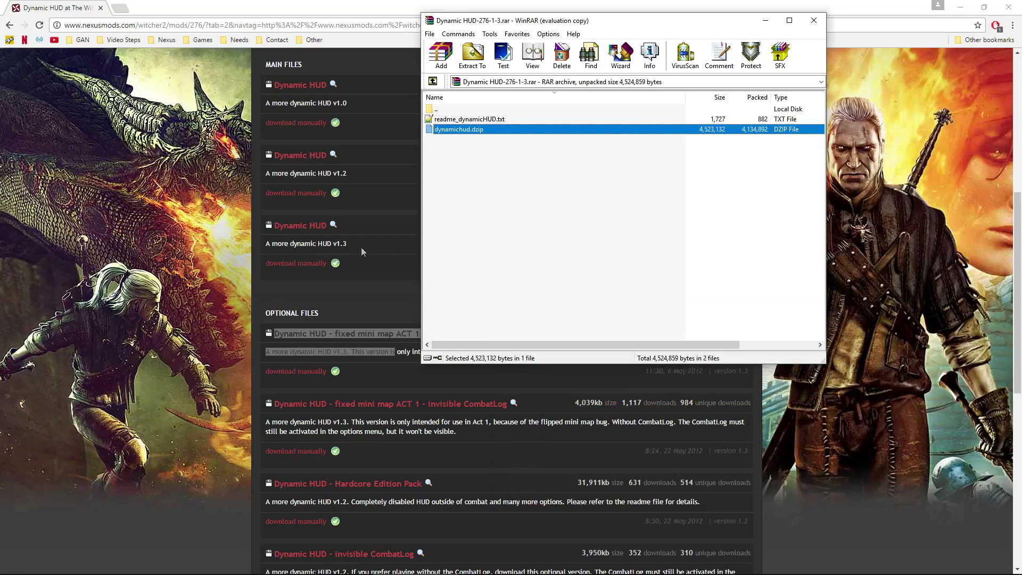
Extract dynamichud.dzip from the main Dynamic HUD v1.3 archive into The Witcher 2's CookedPC folder
click(626, 236)
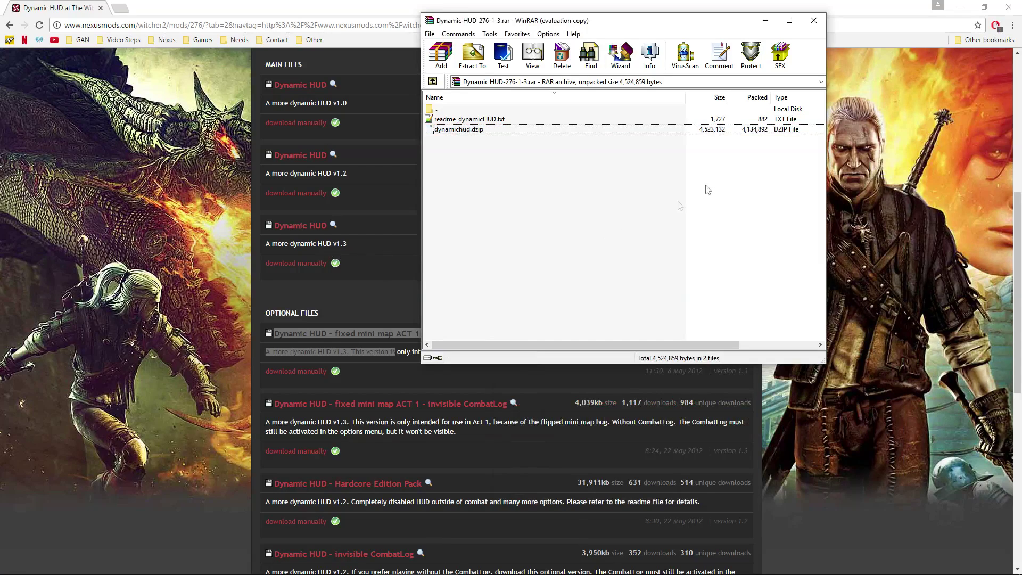
click(481, 133)
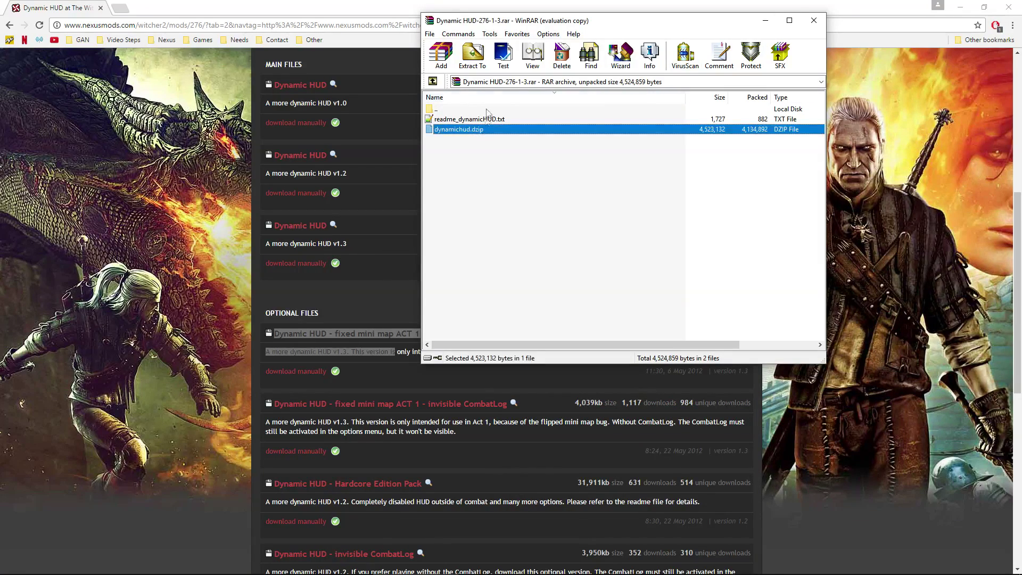
click(1007, 9)
click(406, 81)
drag(406, 81, 325, 76)
drag(533, 21, 654, 16)
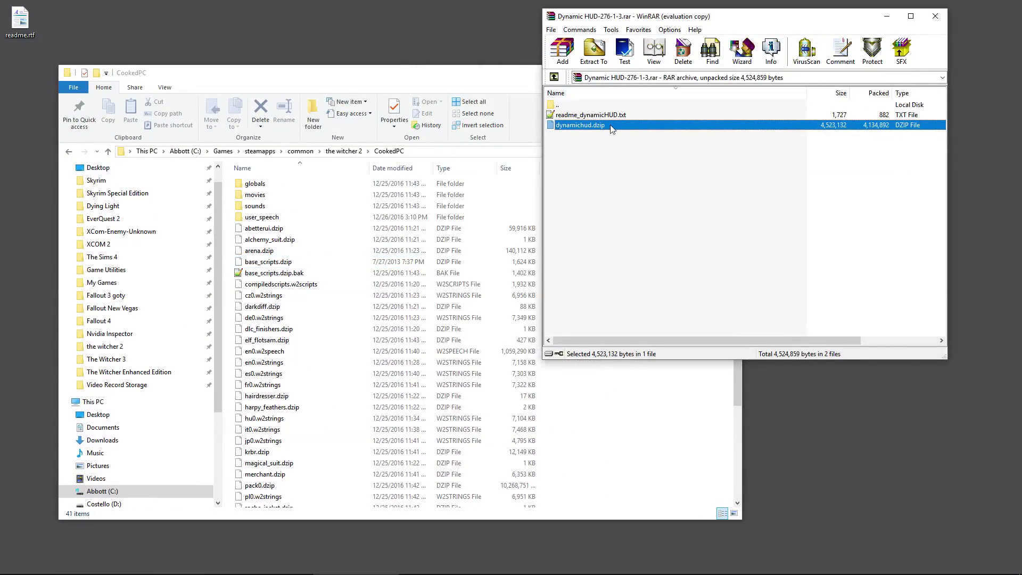
drag(608, 129, 616, 440)
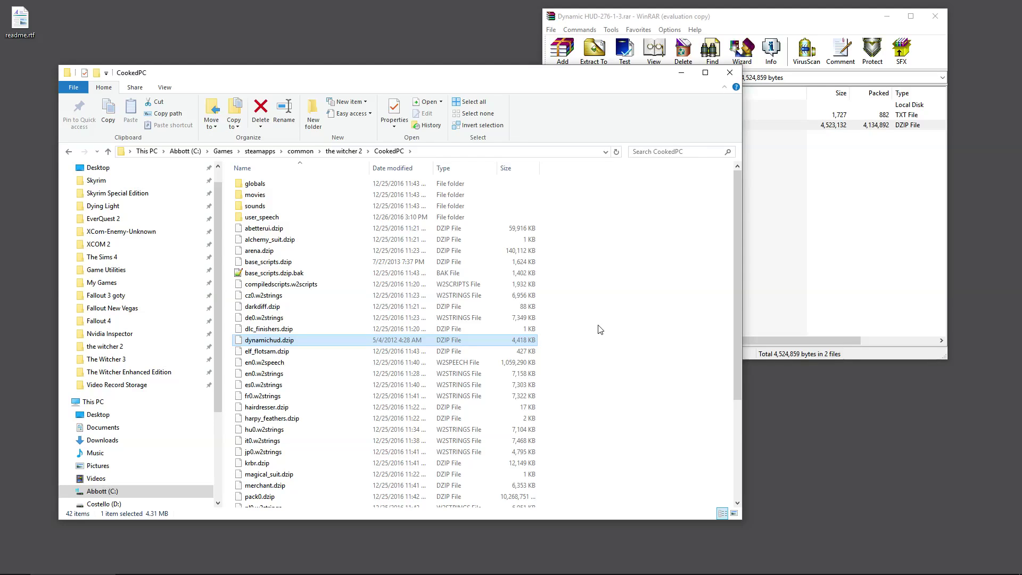
Put away the CookedPC folder window and close the Dynamic HUD archive
click(600, 330)
click(292, 340)
click(771, 126)
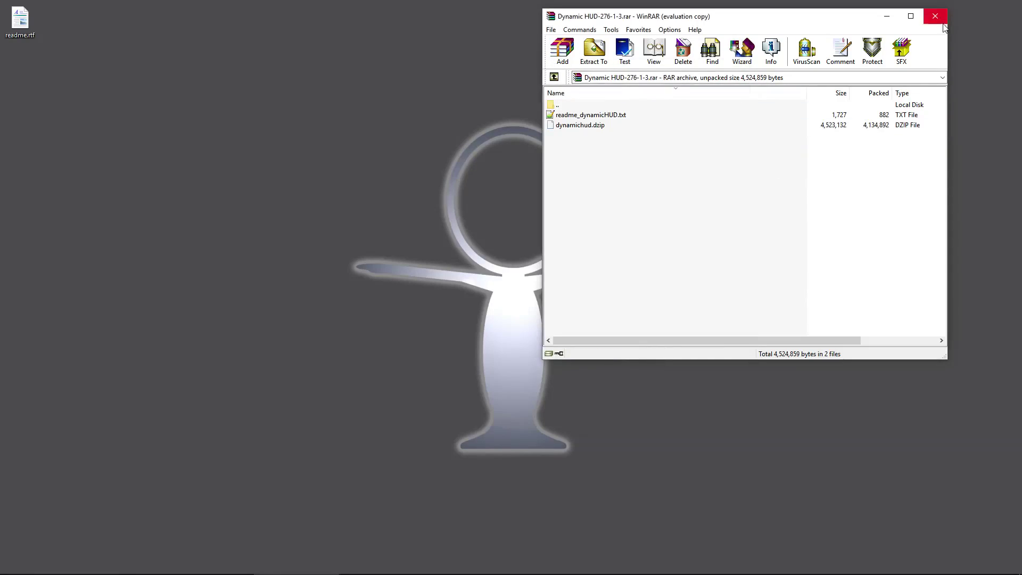
click(935, 16)
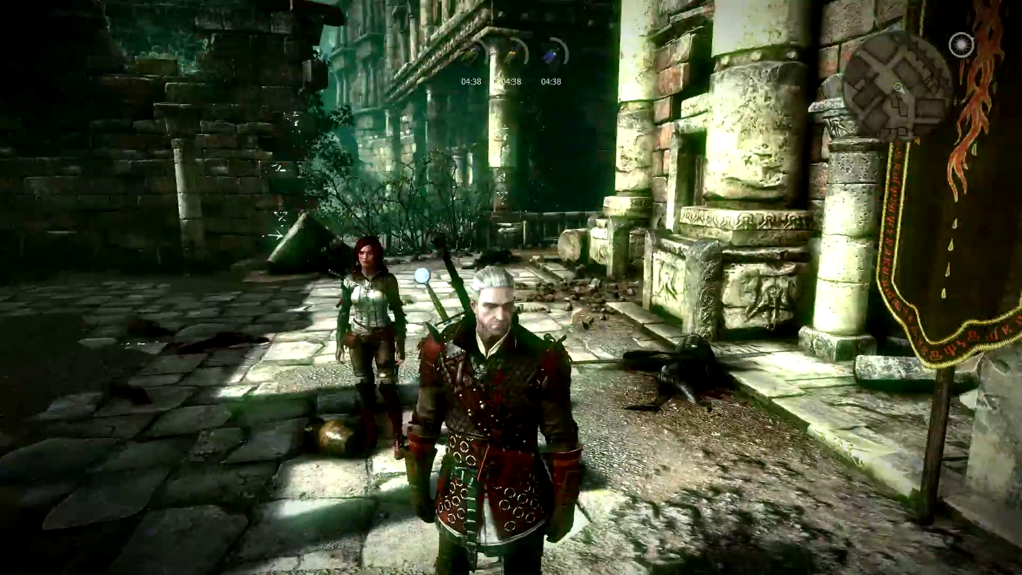
Switch to The Witcher 2, walk Geralt through the ruins and check the mini map against the full map
key(w)
key(w)
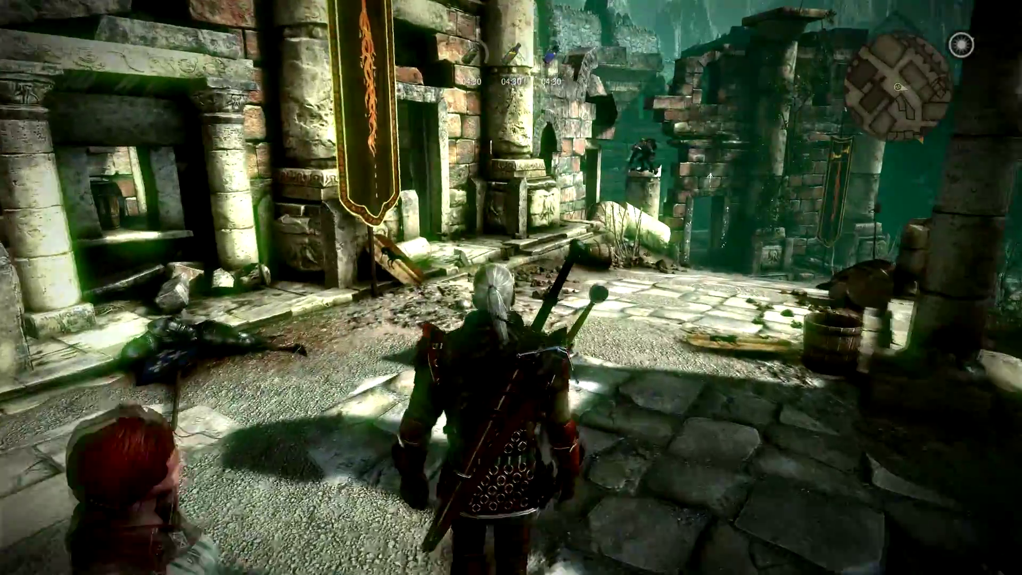
key(w)
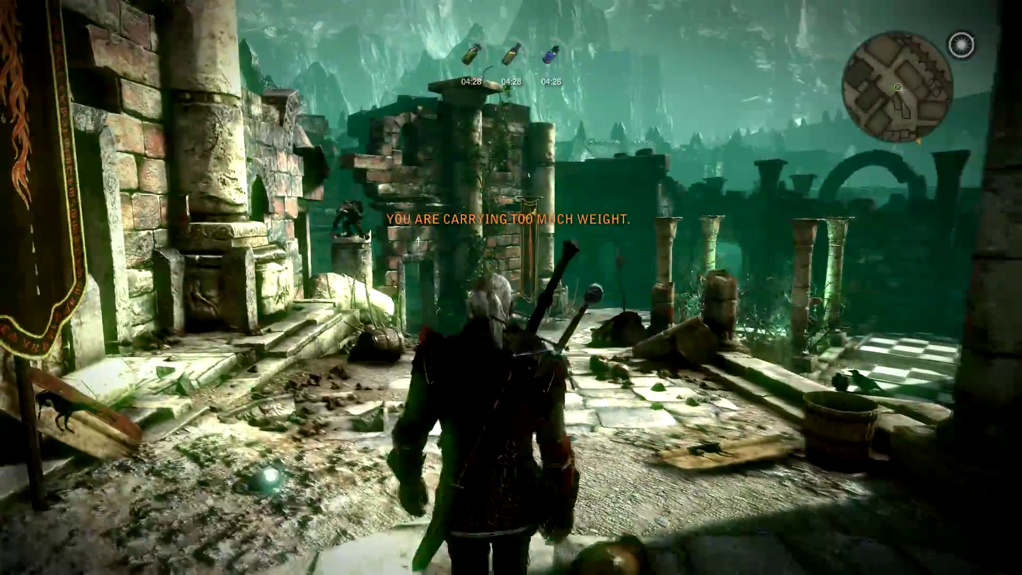
key(w)
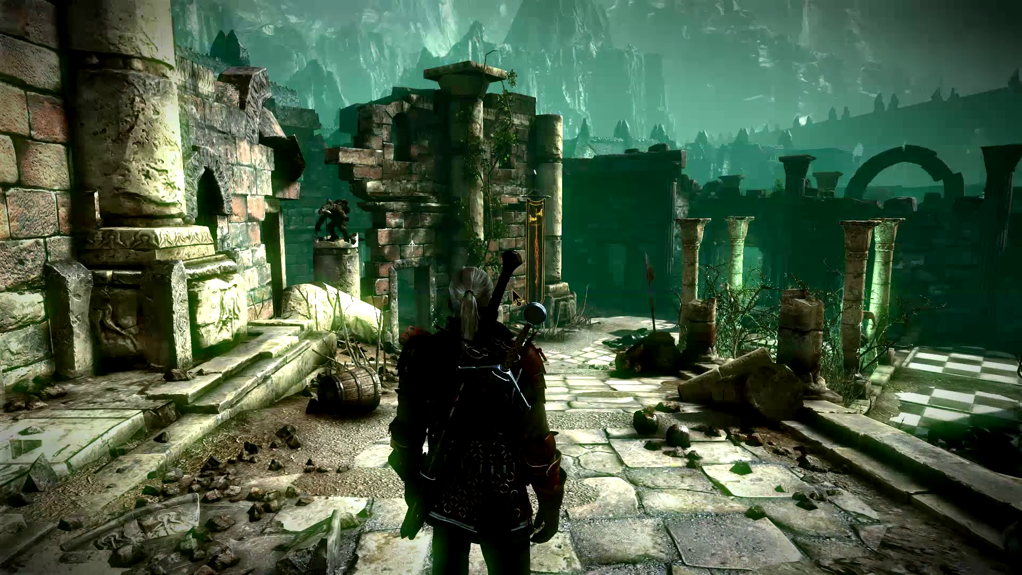
key(m)
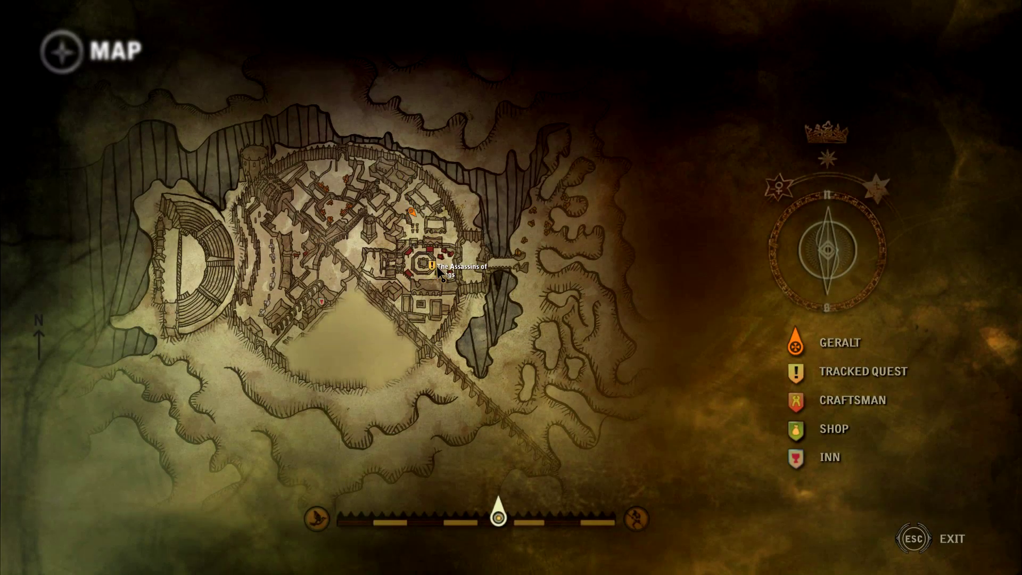
key(Escape)
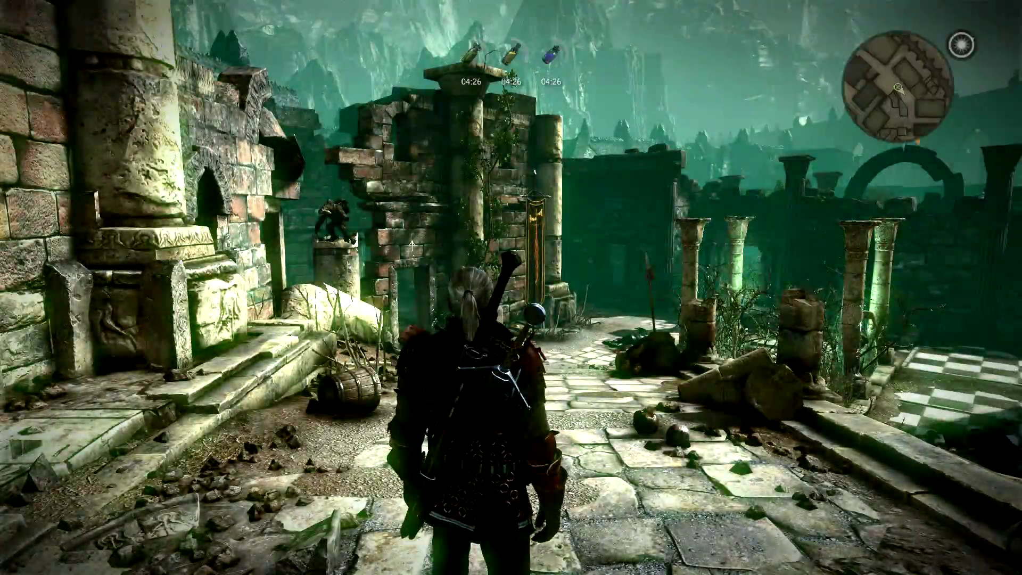
Walk Geralt farther along the ruins, recheck his position on the full map, and watch the mini map while changing direction
key(w)
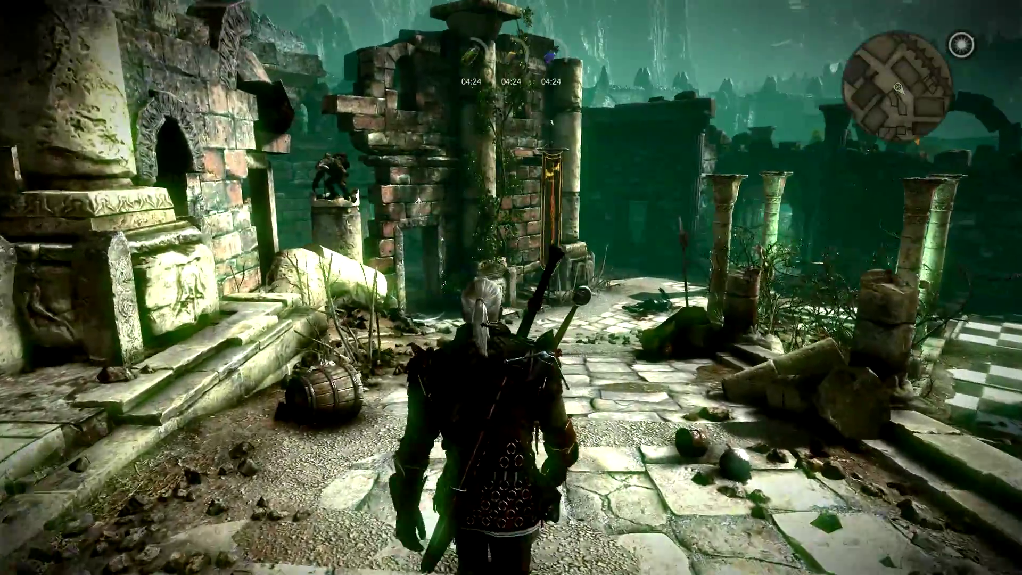
key(w)
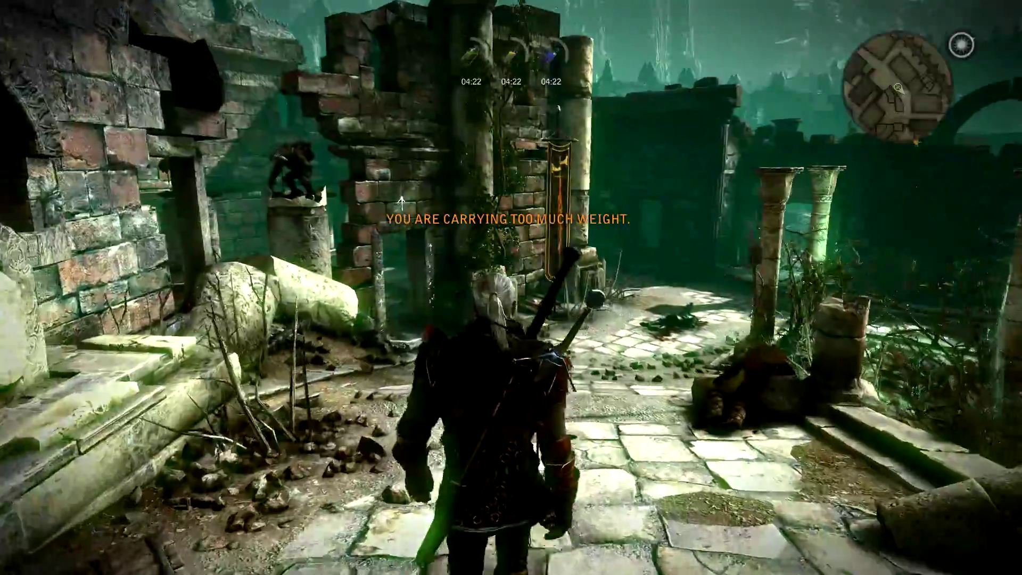
key(w)
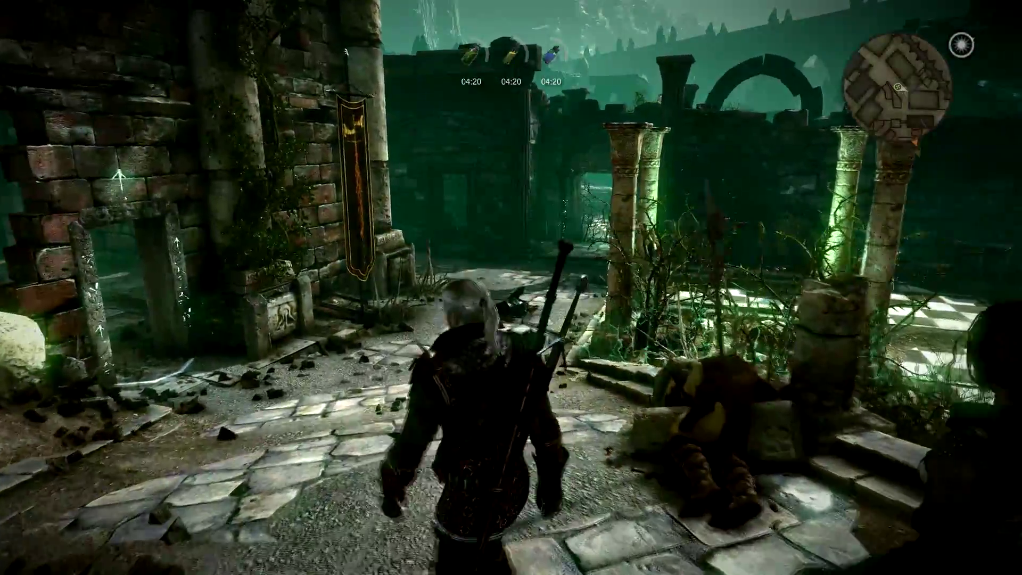
key(w)
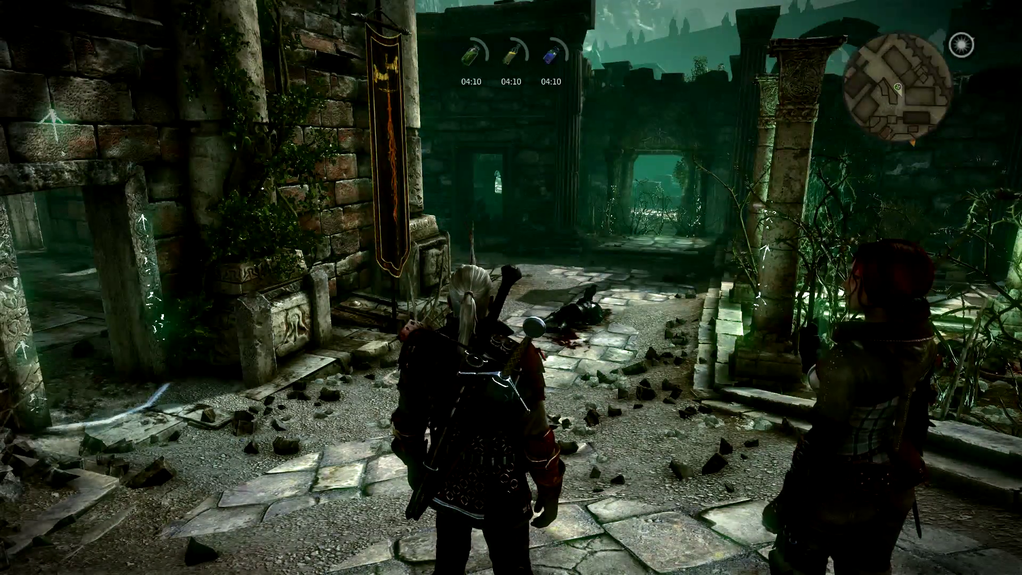
key(m)
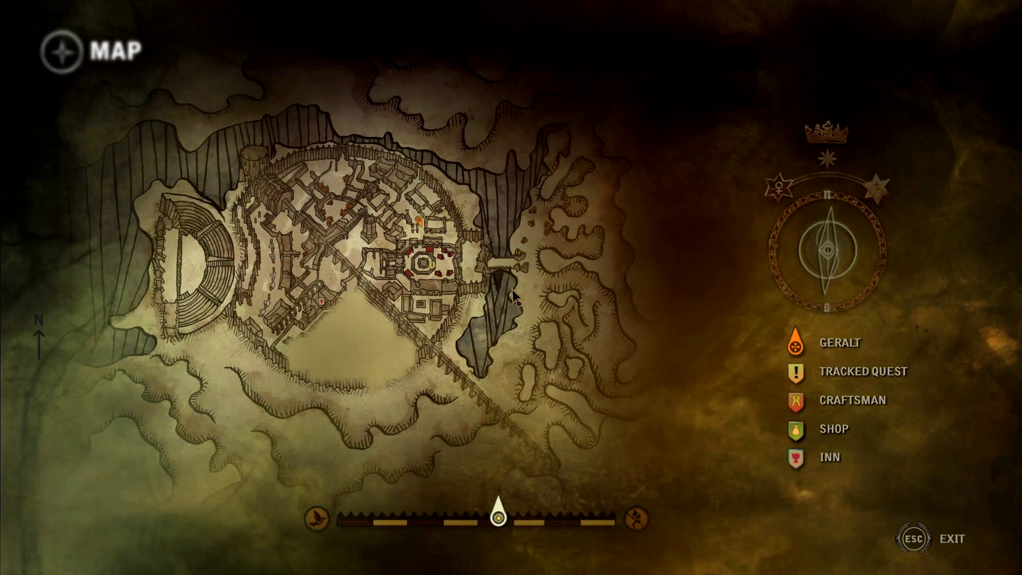
key(Escape)
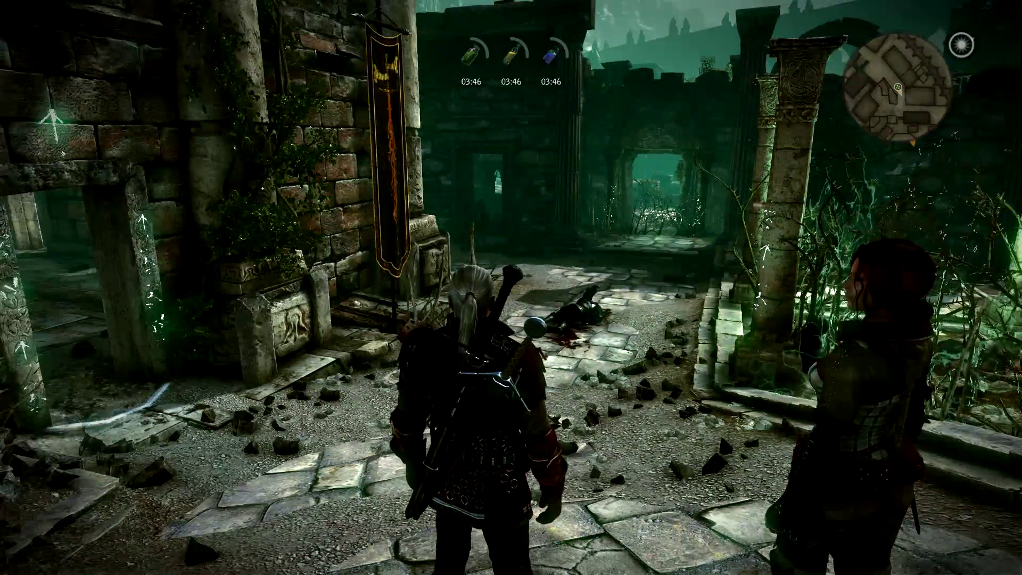
key(w)
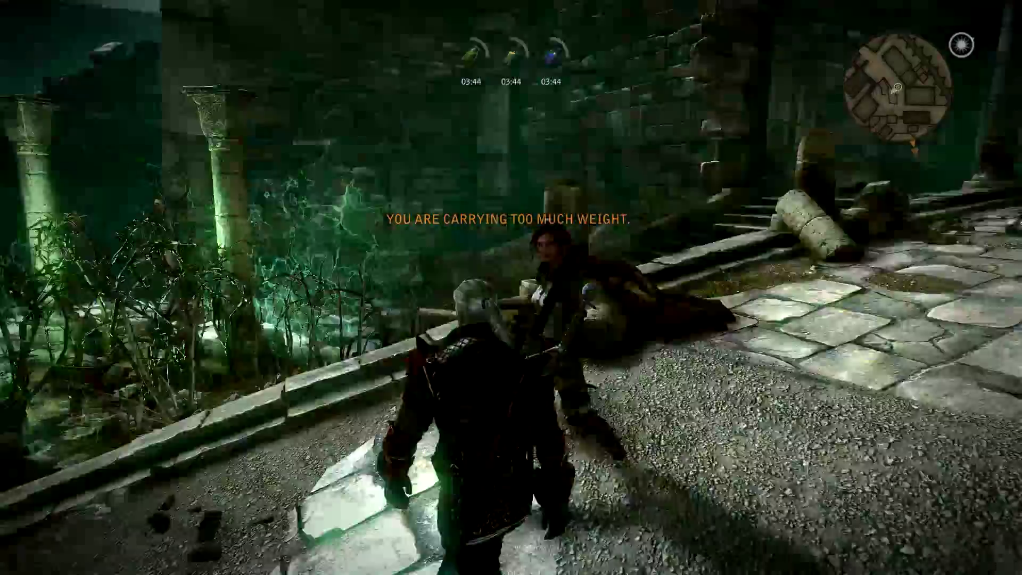
key(w)
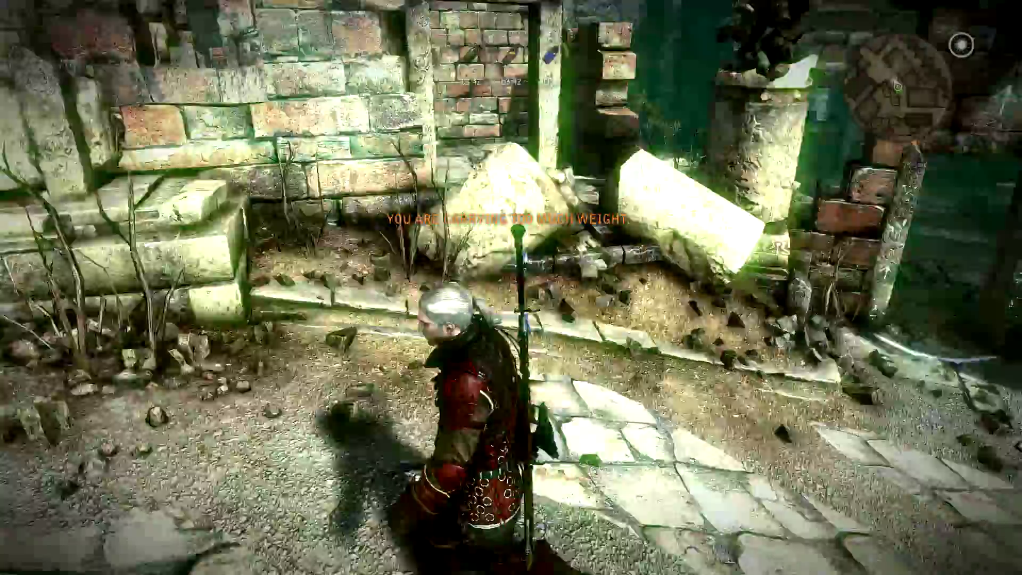